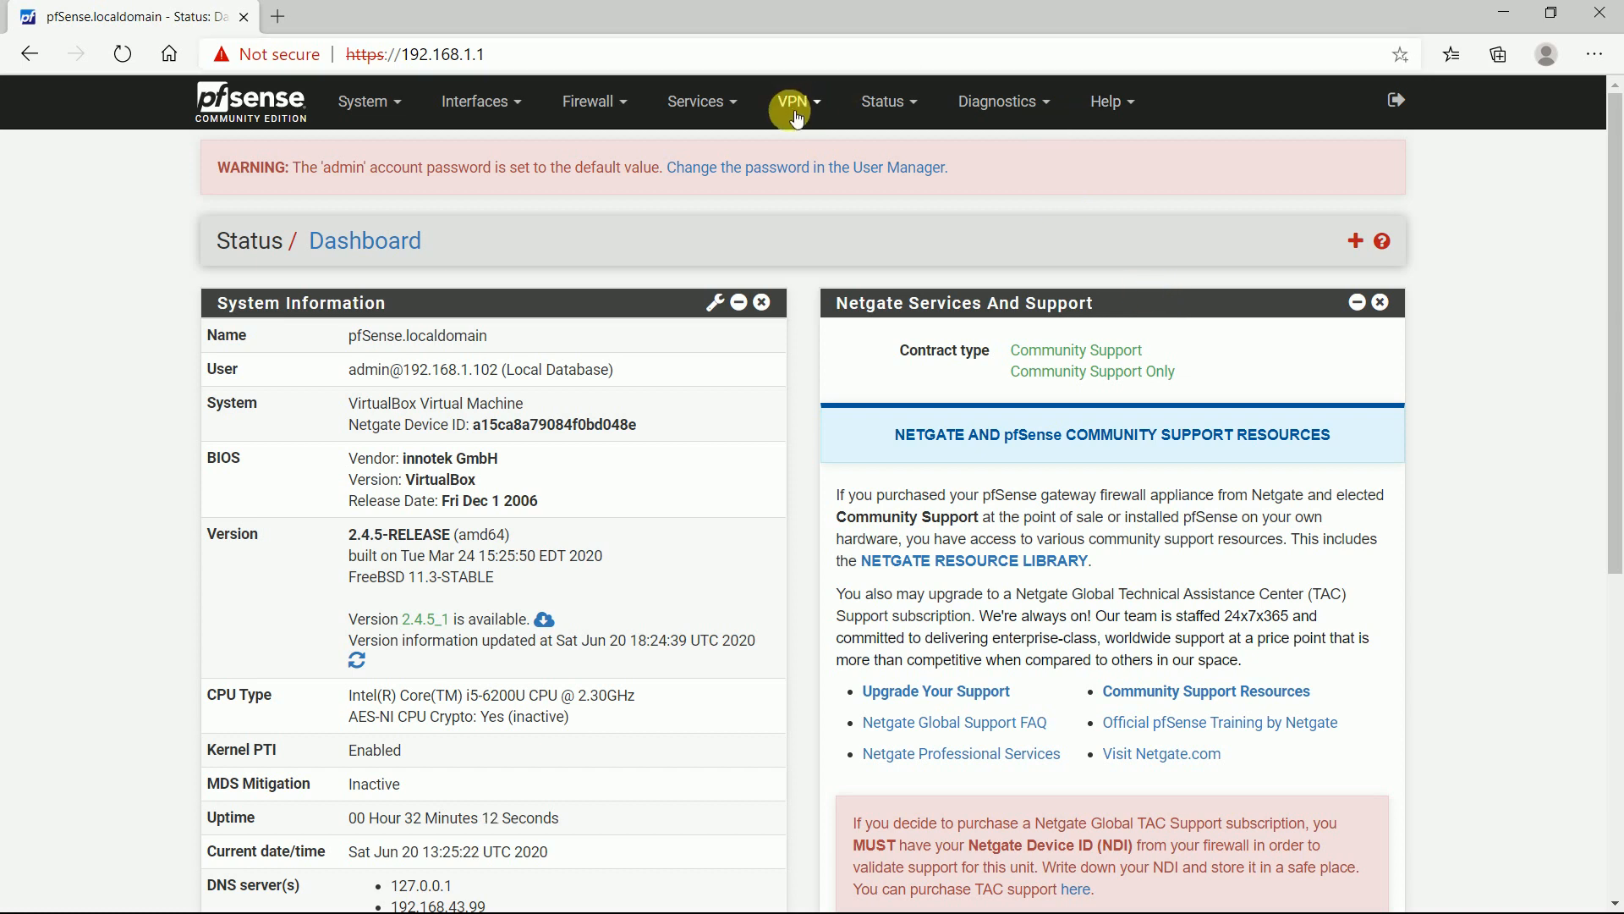
Step: Open the DHCP server settings for the LAN interface, review the options and address range, and save them
click(726, 113)
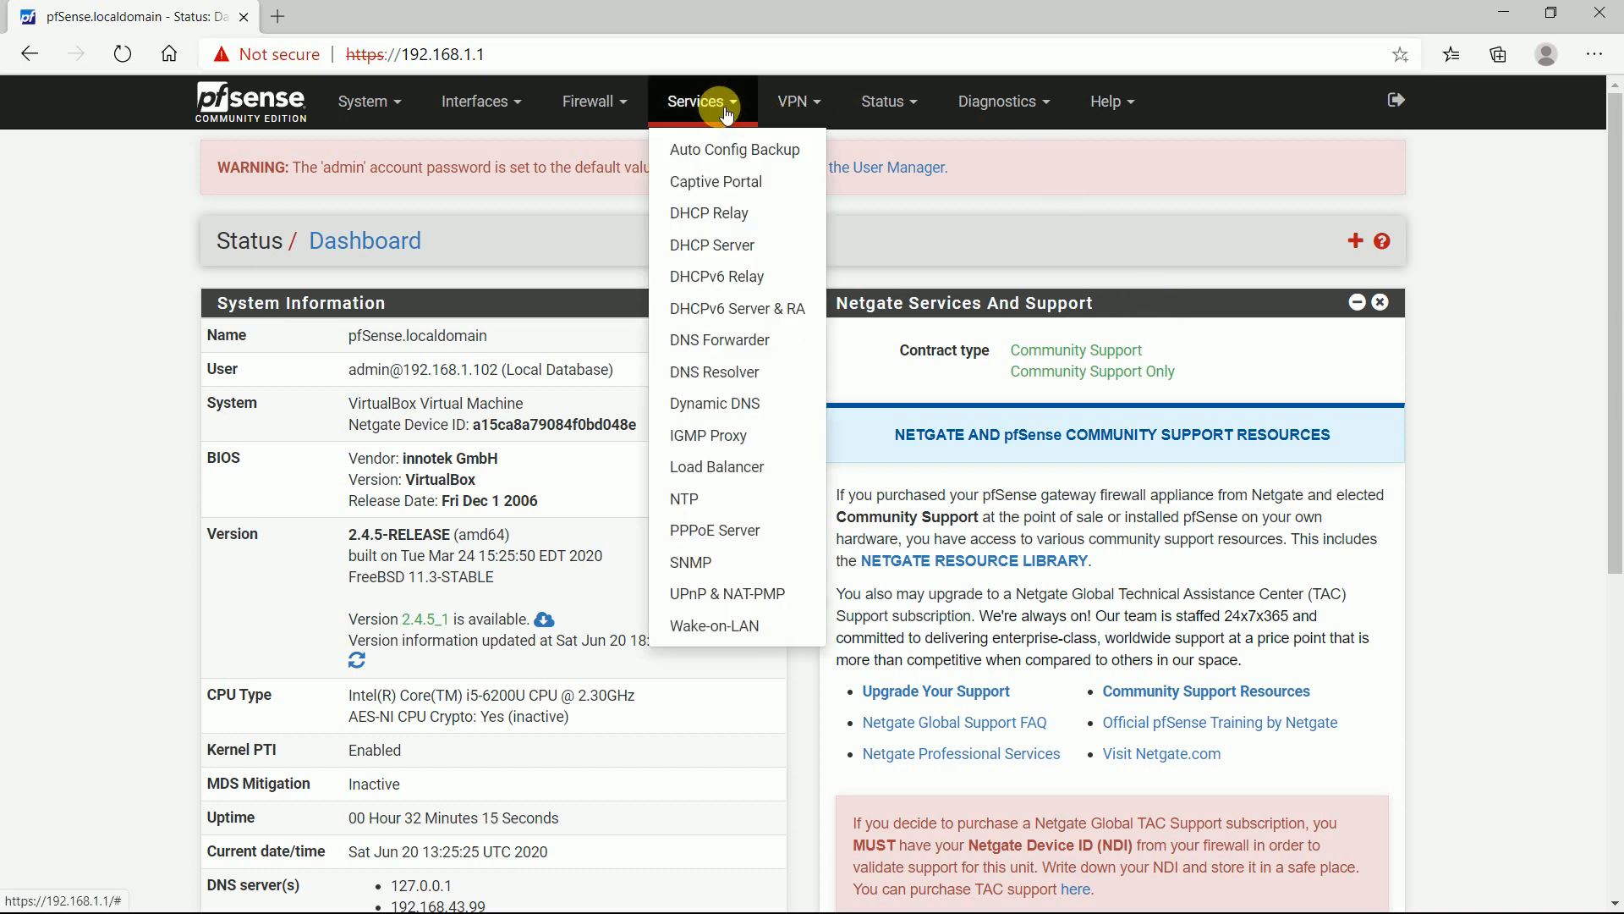
click(768, 249)
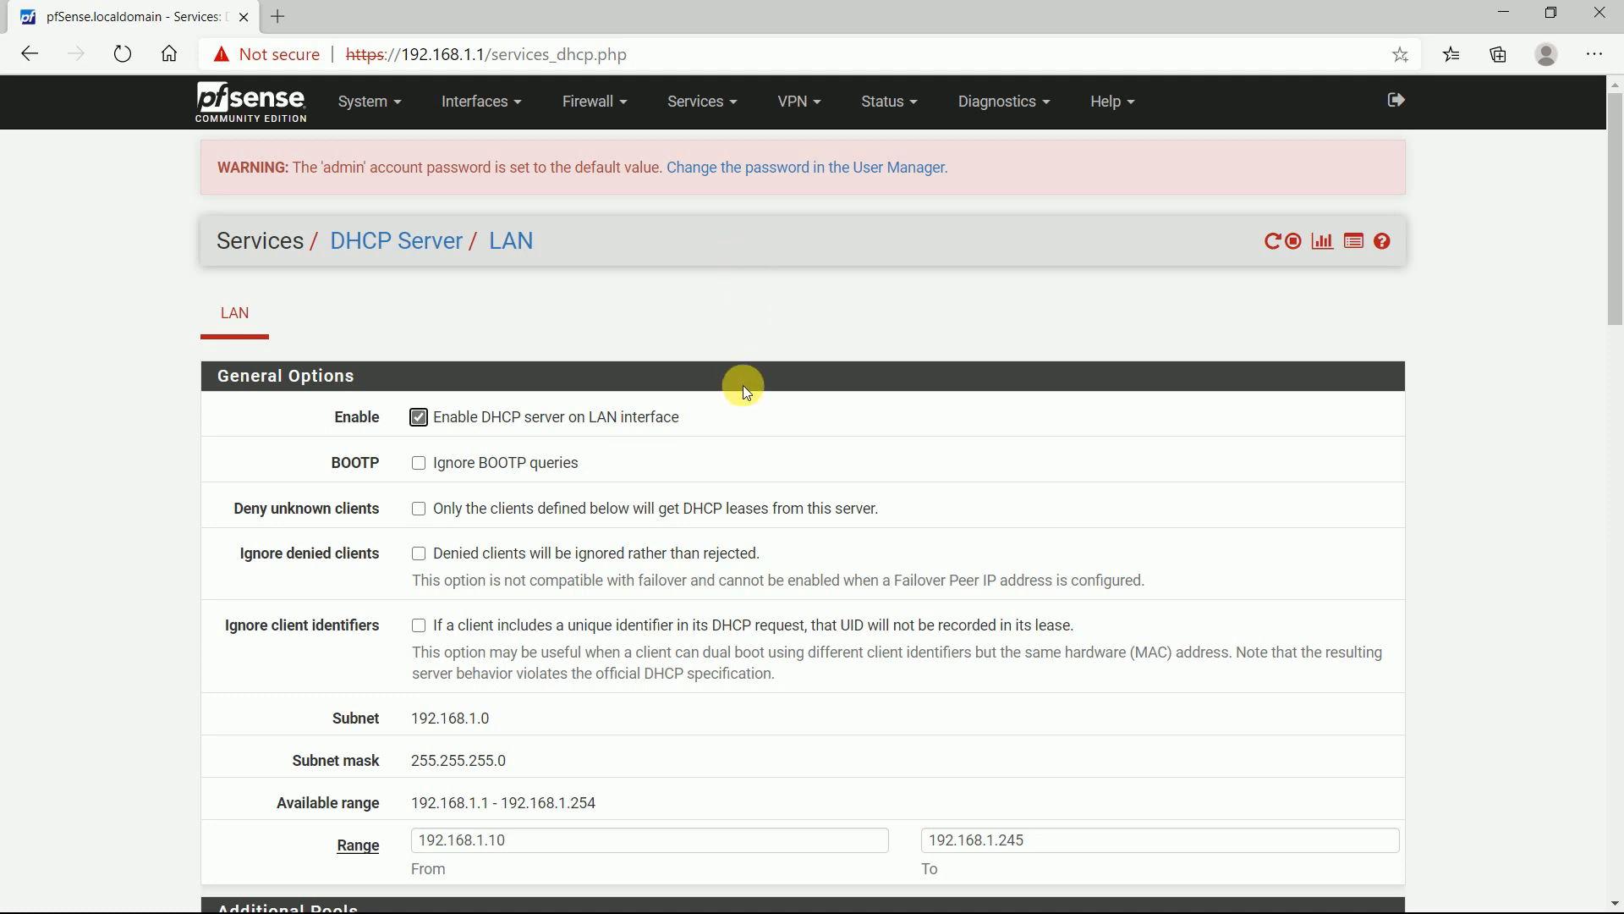
scroll(834, 670, down, 1)
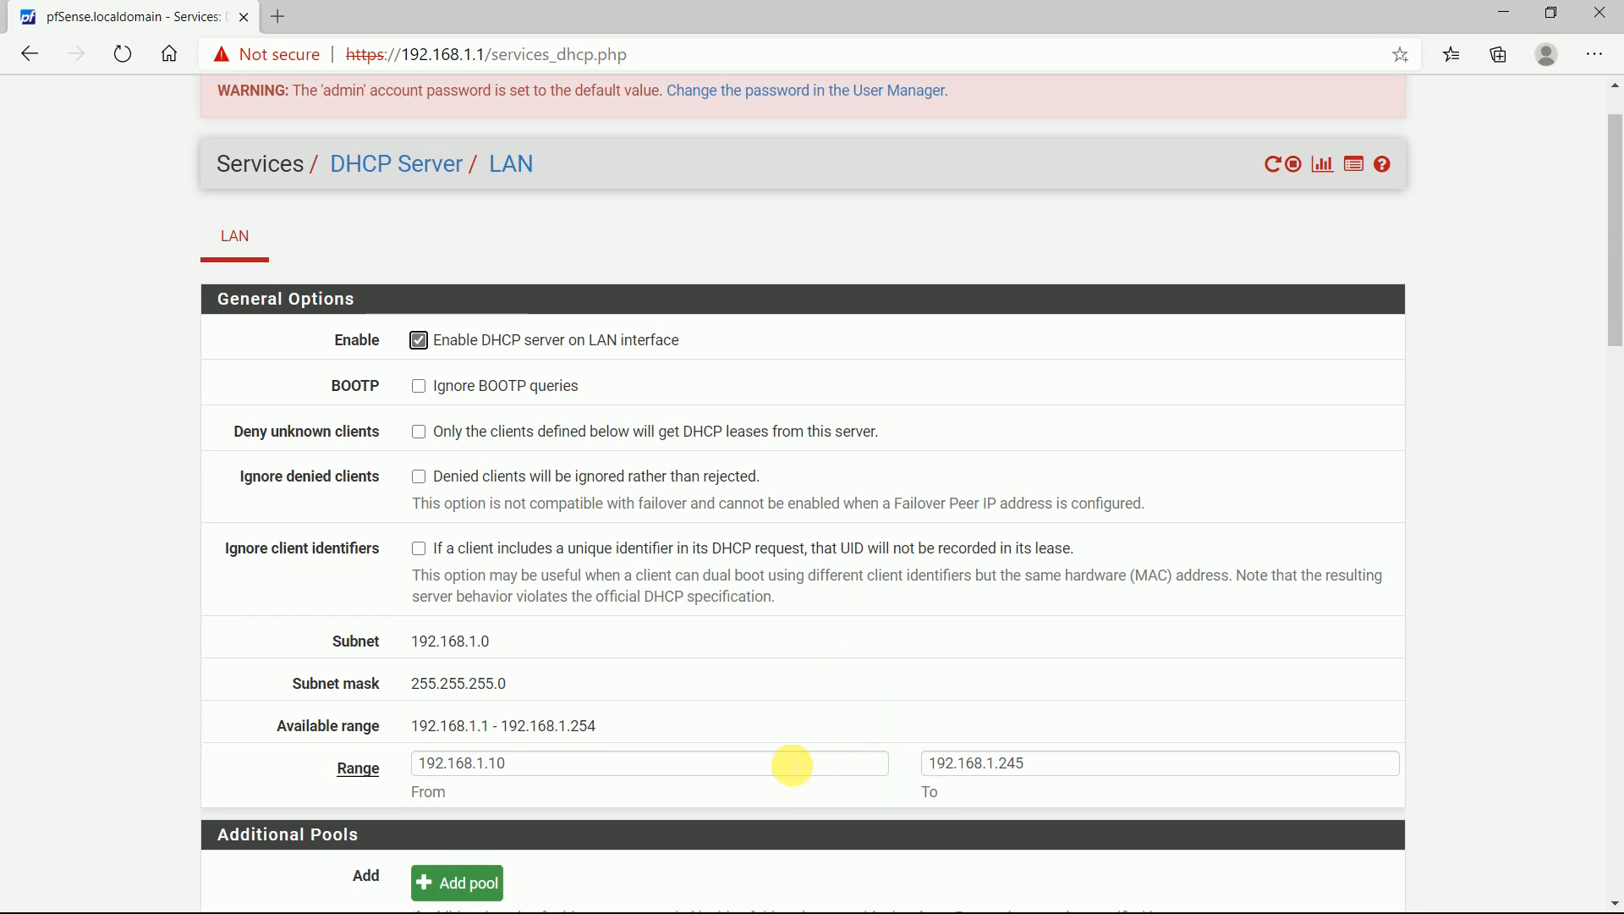
scroll(787, 656, down, 1)
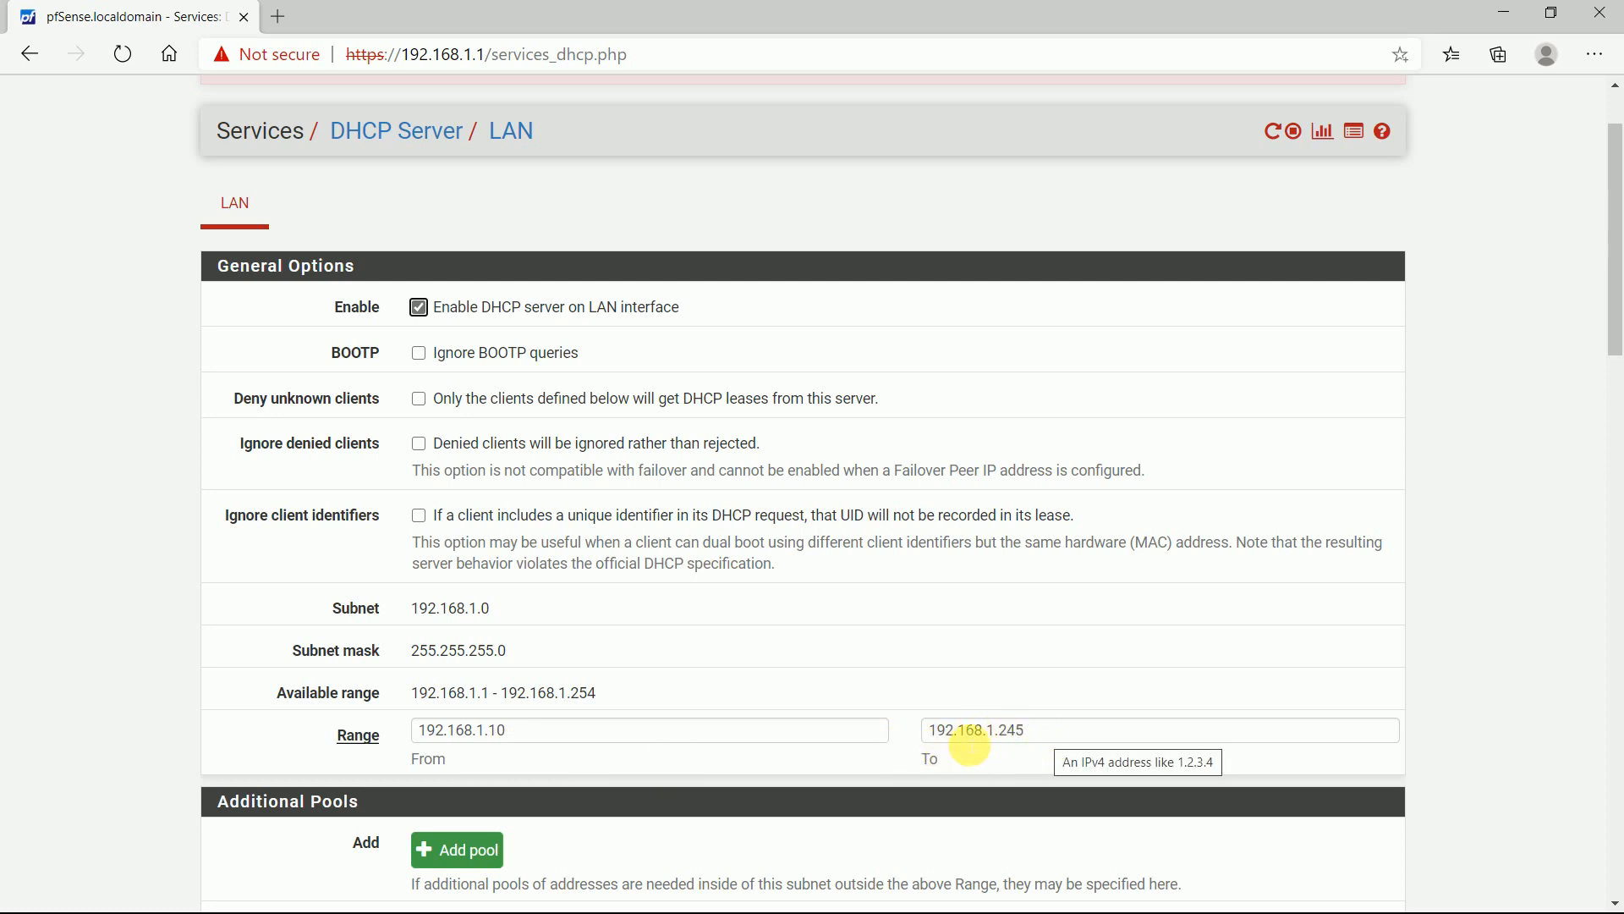
scroll(970, 744, down, 15)
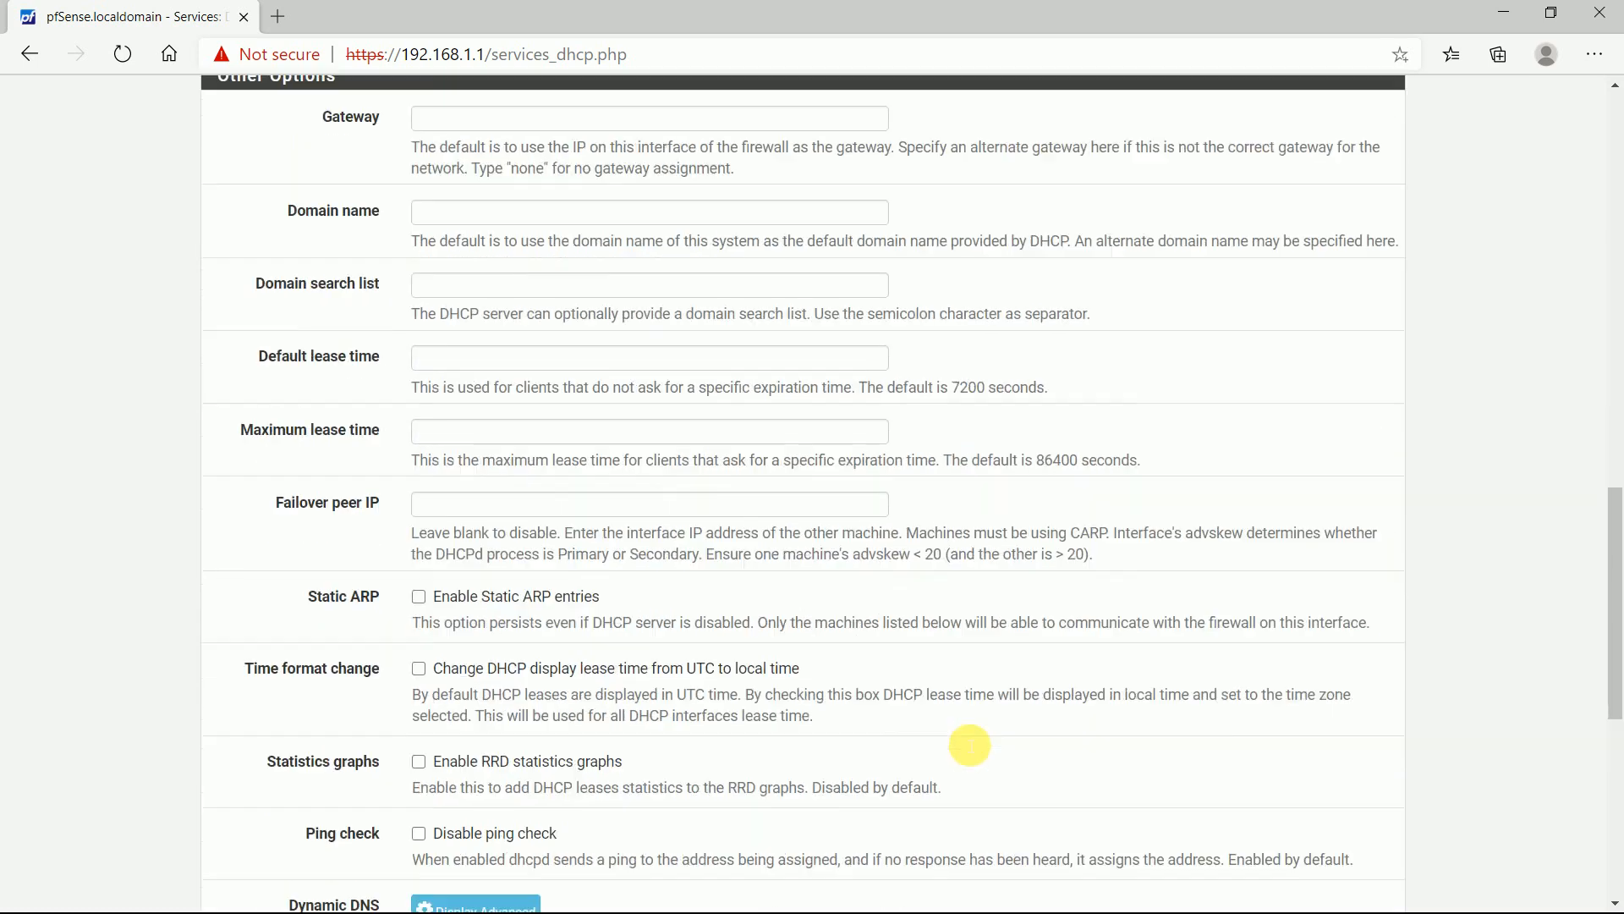
scroll(970, 745, down, 8)
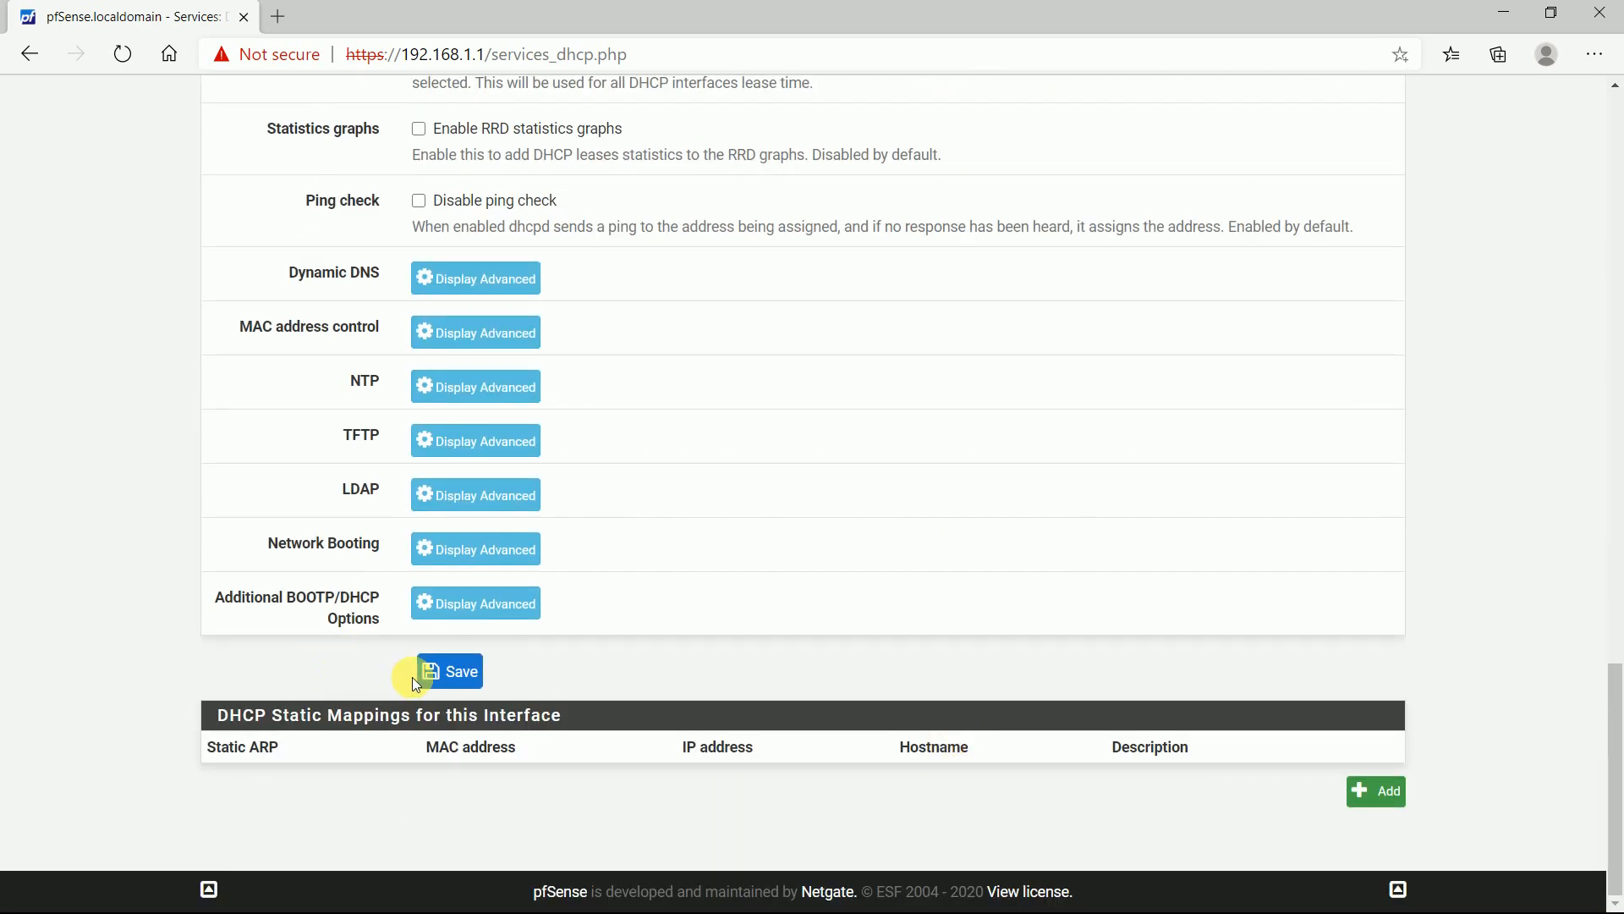
click(479, 671)
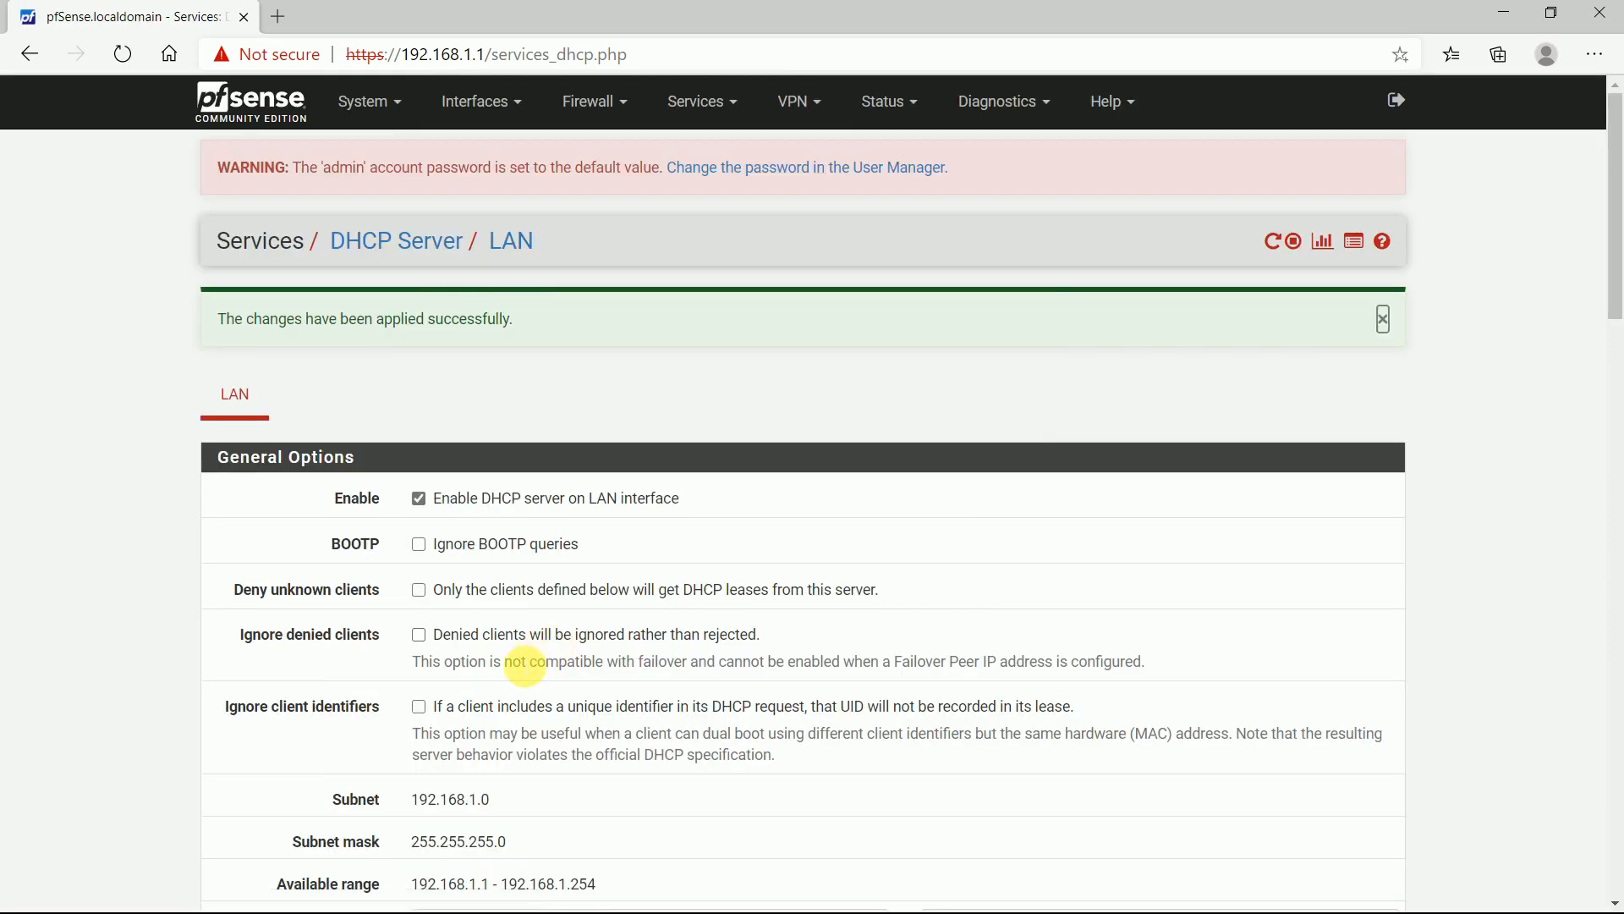
Step: Add a captive portal zone named School with an empty description and continue to its configuration
click(713, 102)
click(771, 194)
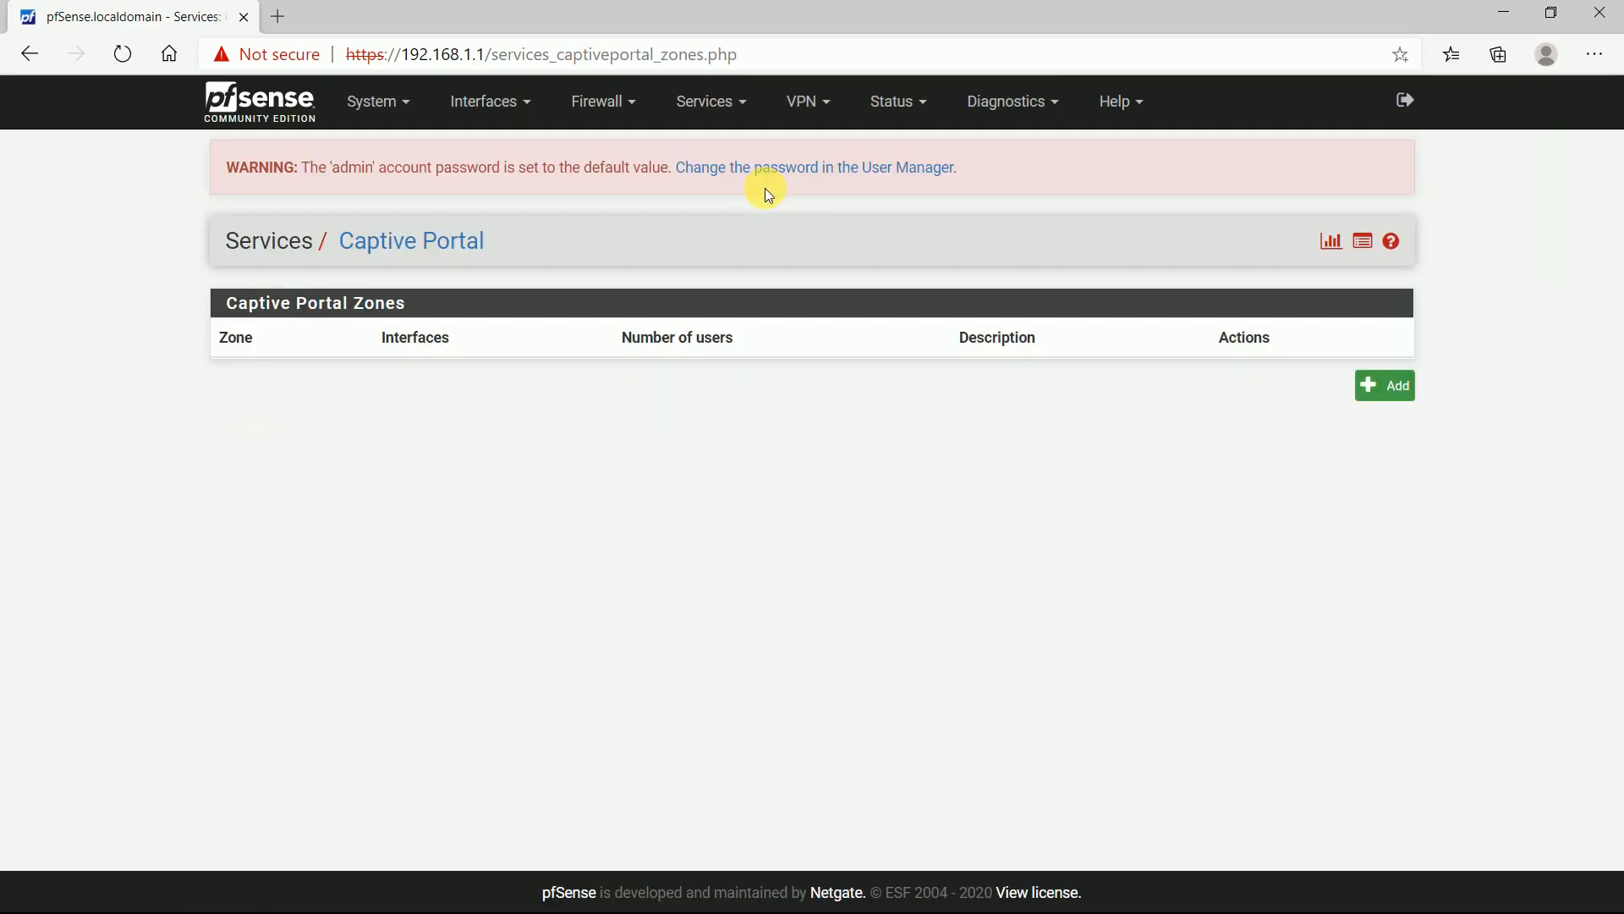
click(1357, 384)
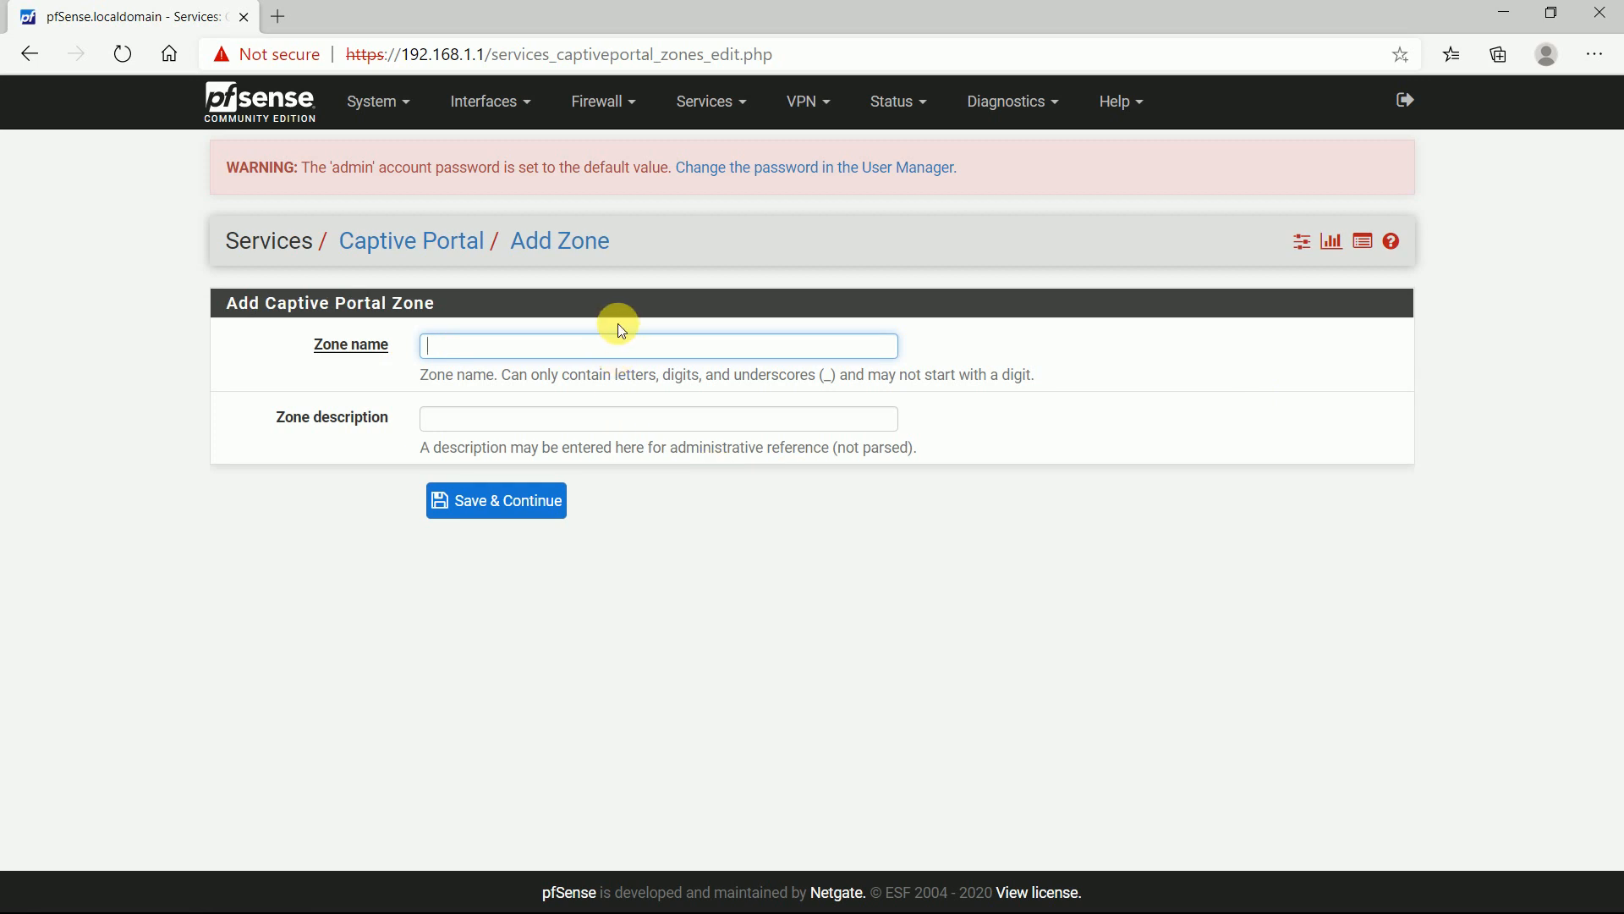
text(School)
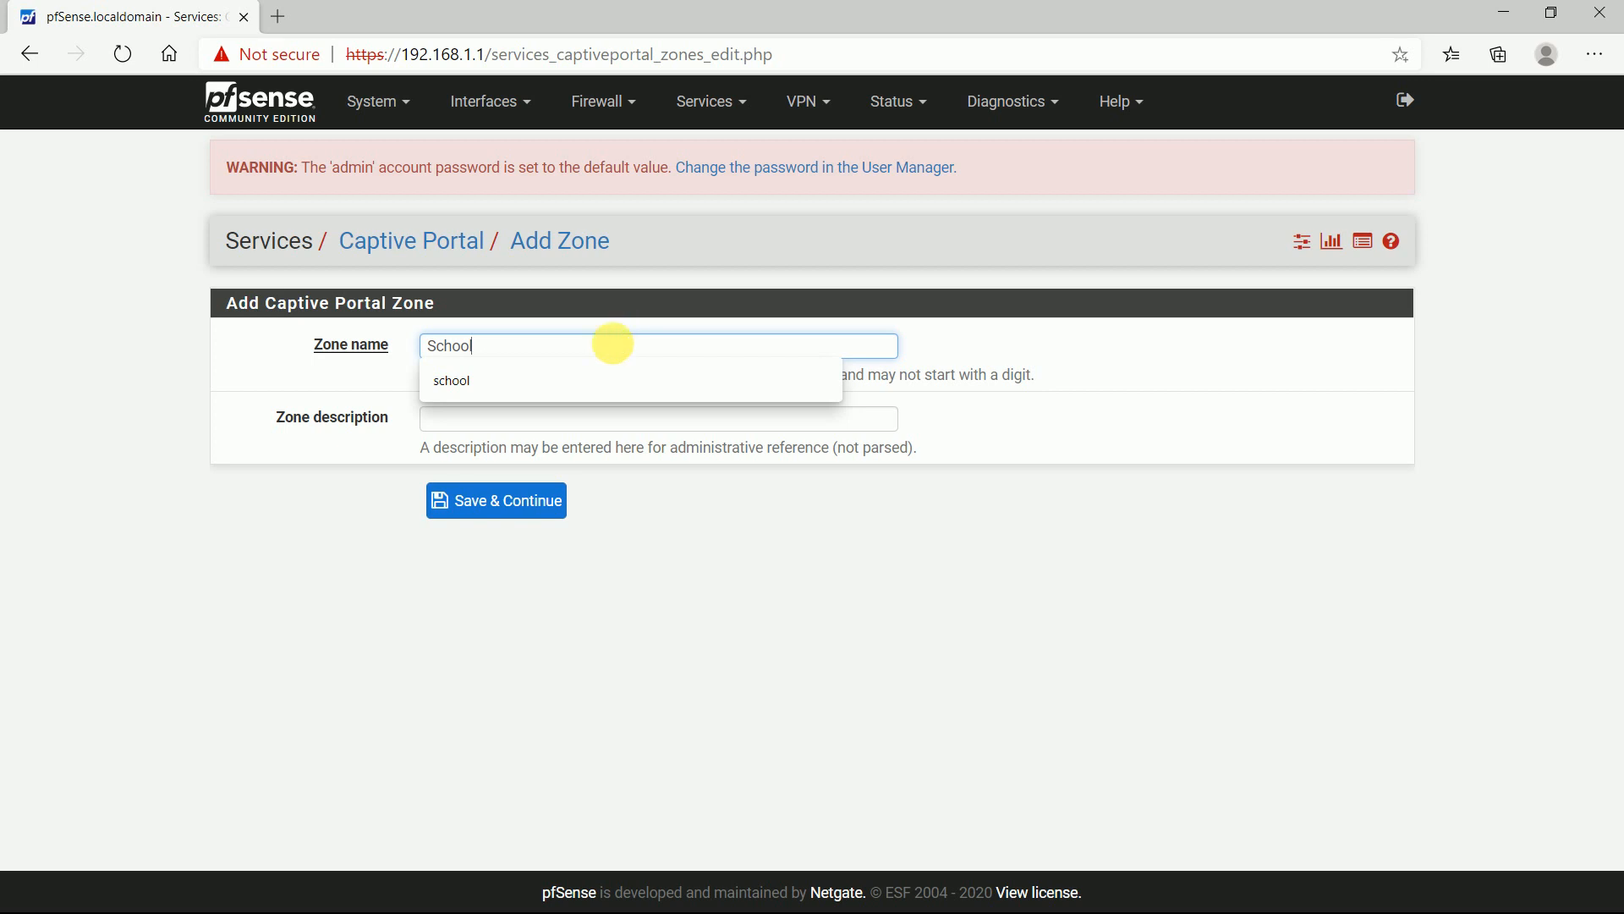
key(alt+Tab)
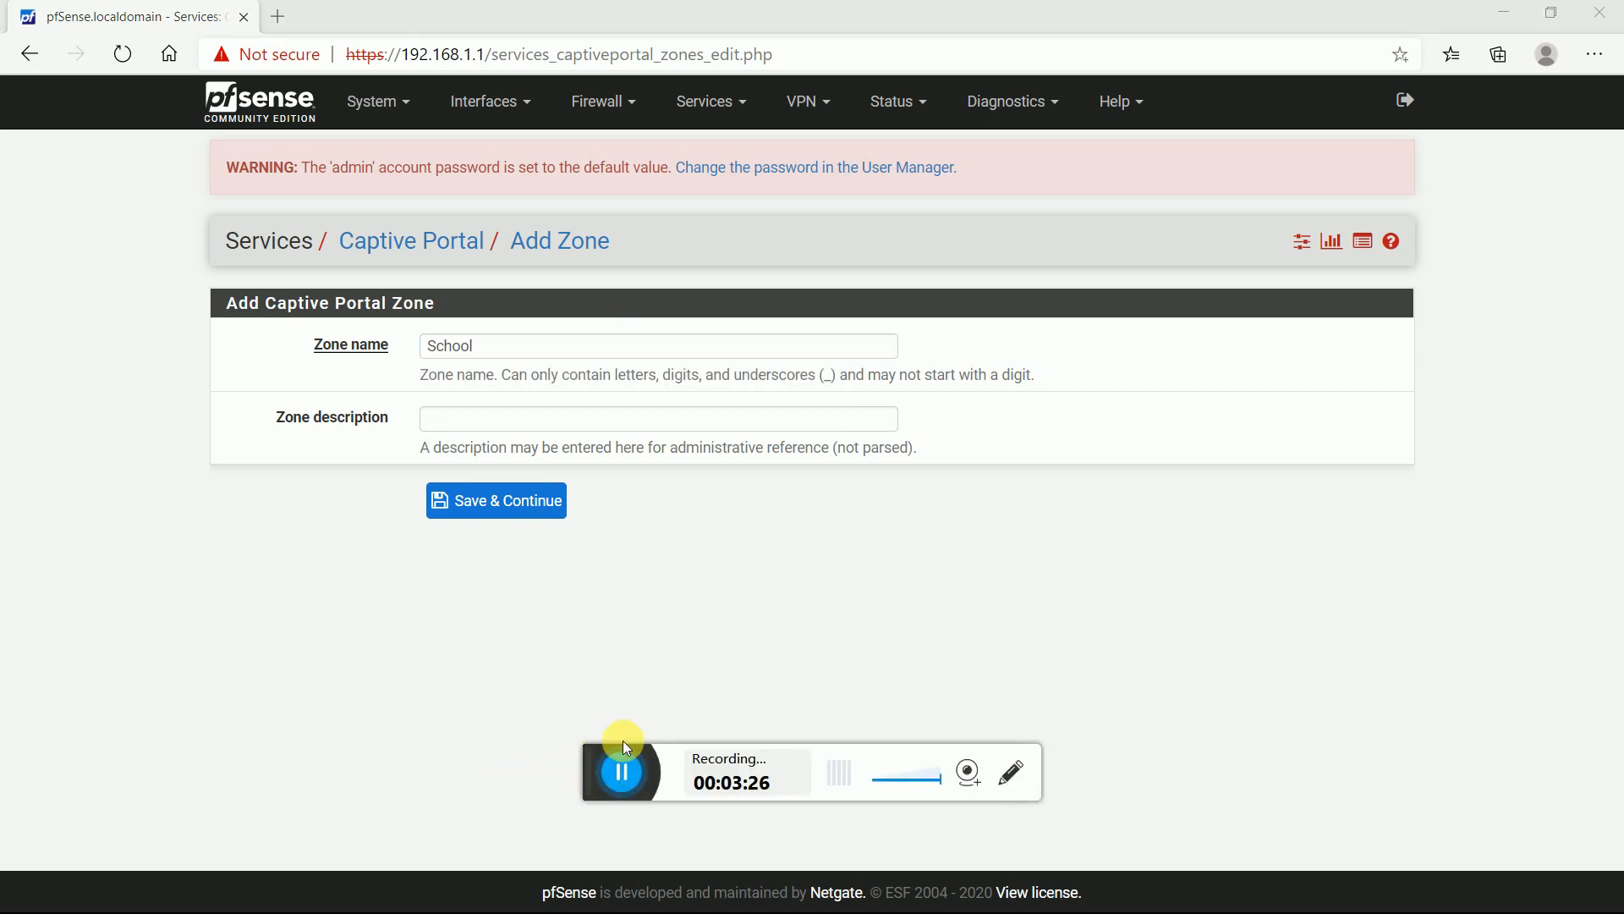
key(alt+Tab)
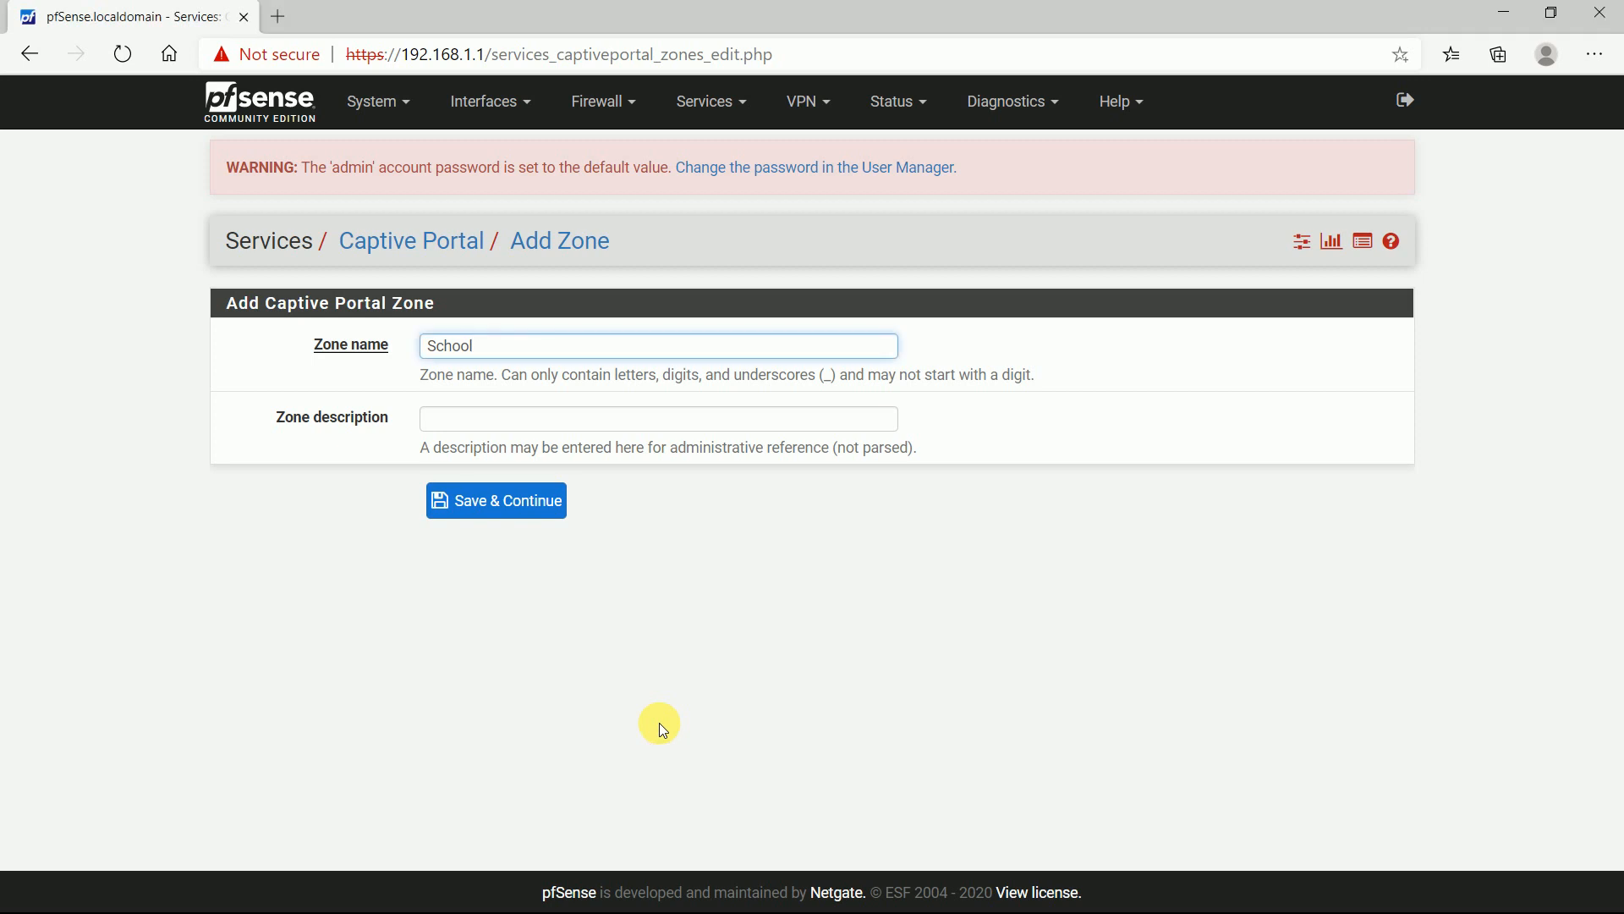
key(Tab)
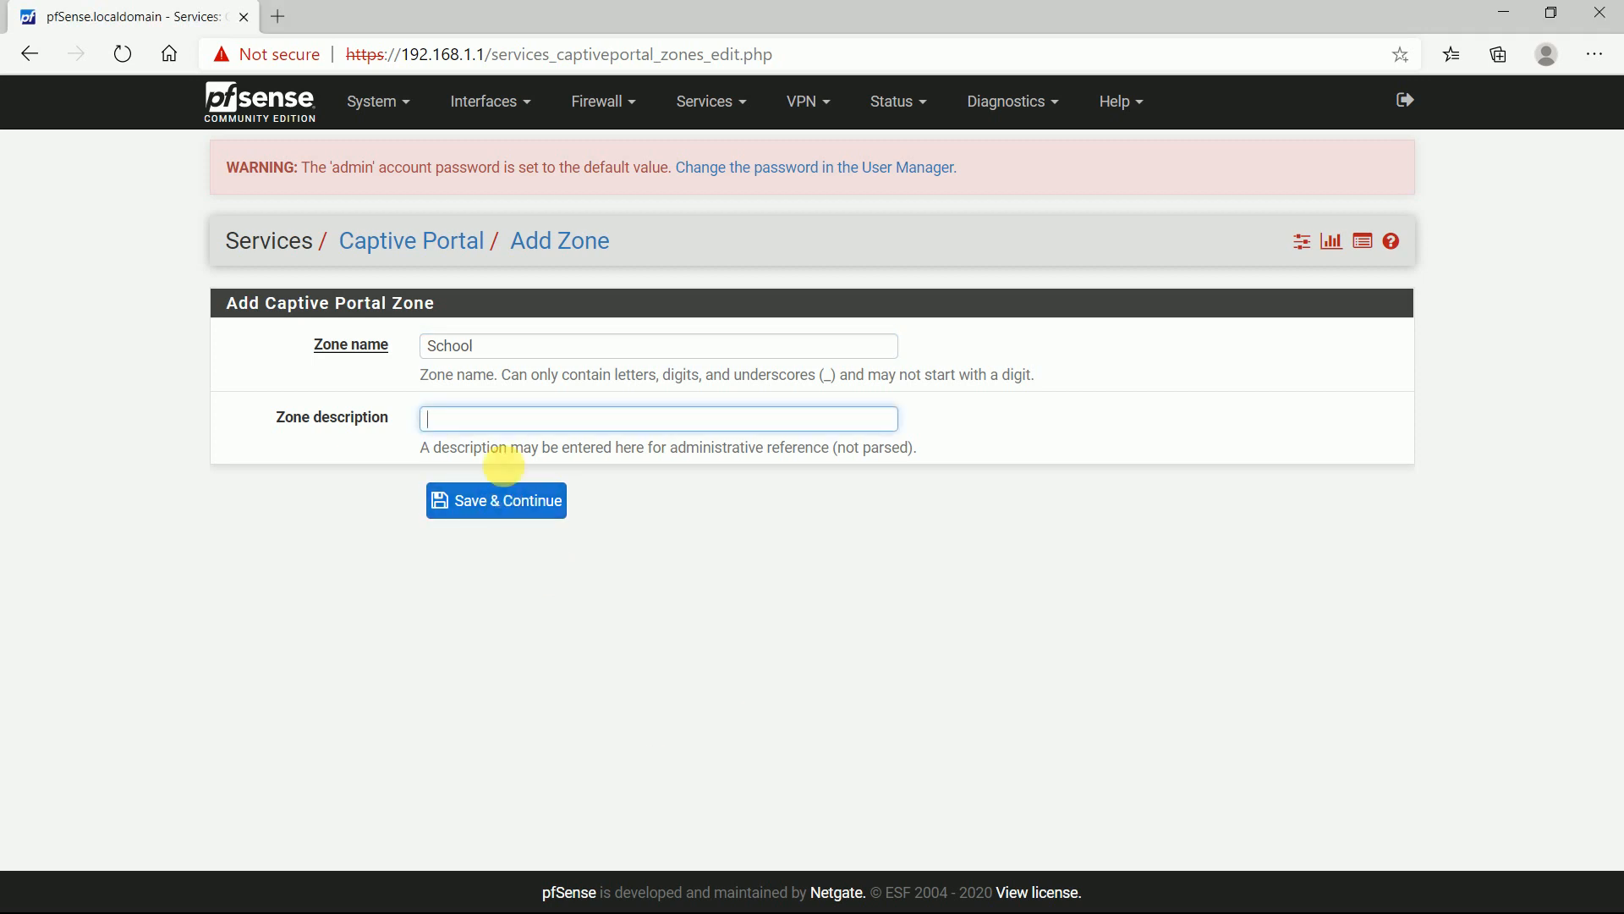
click(532, 505)
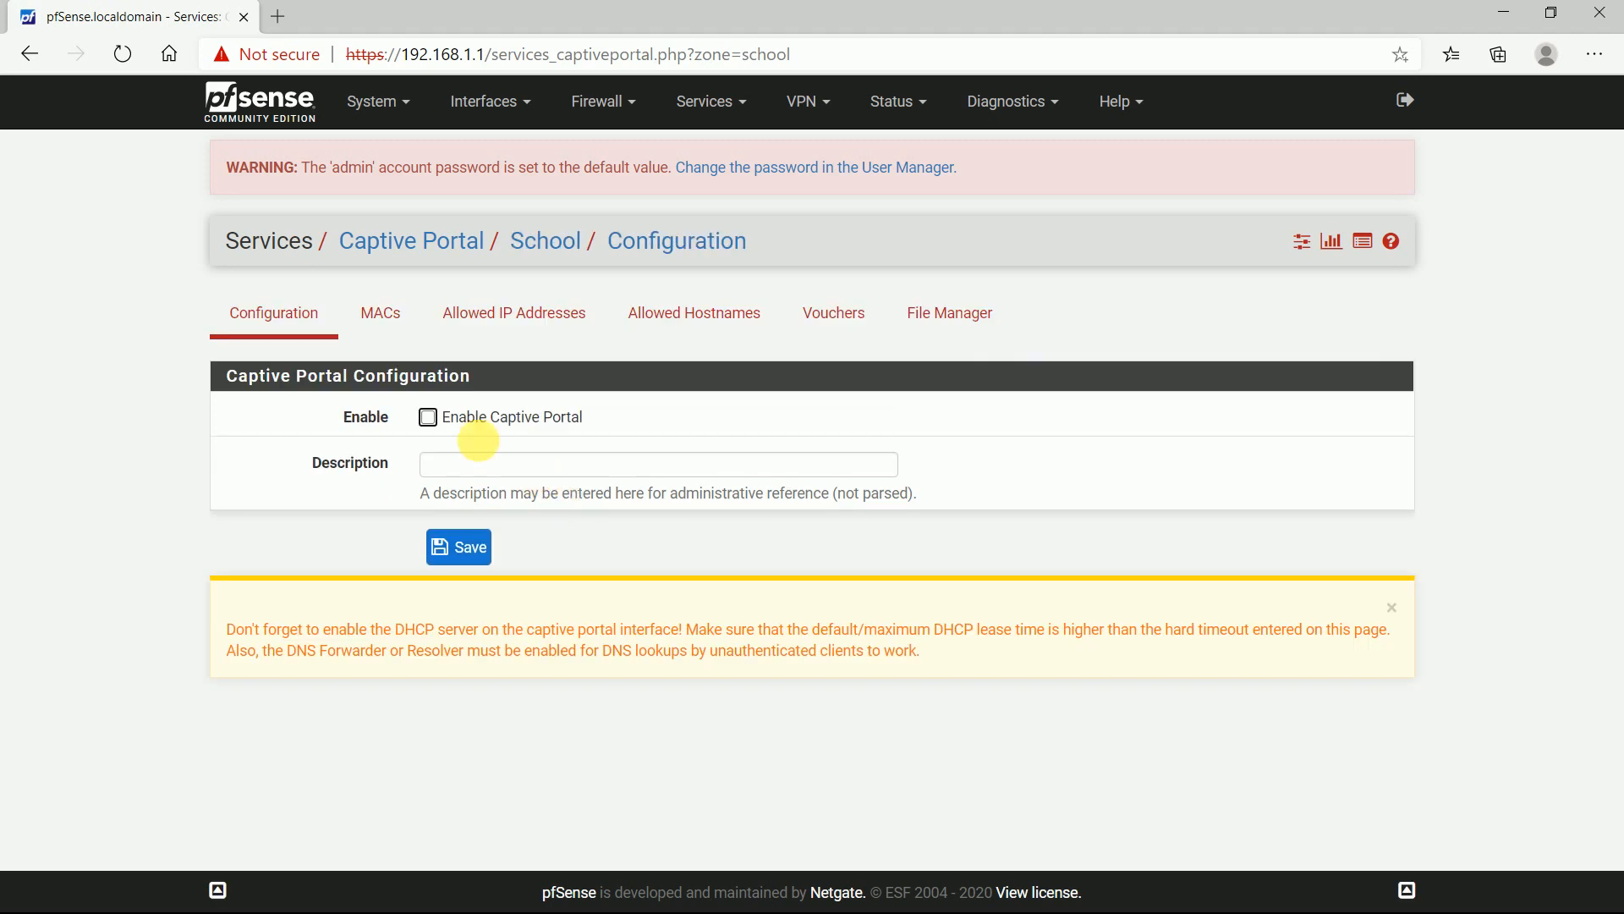
Step: Enable the captive portal on the LAN interface and set the after authentication redirection URL to google.com
click(428, 416)
click(538, 554)
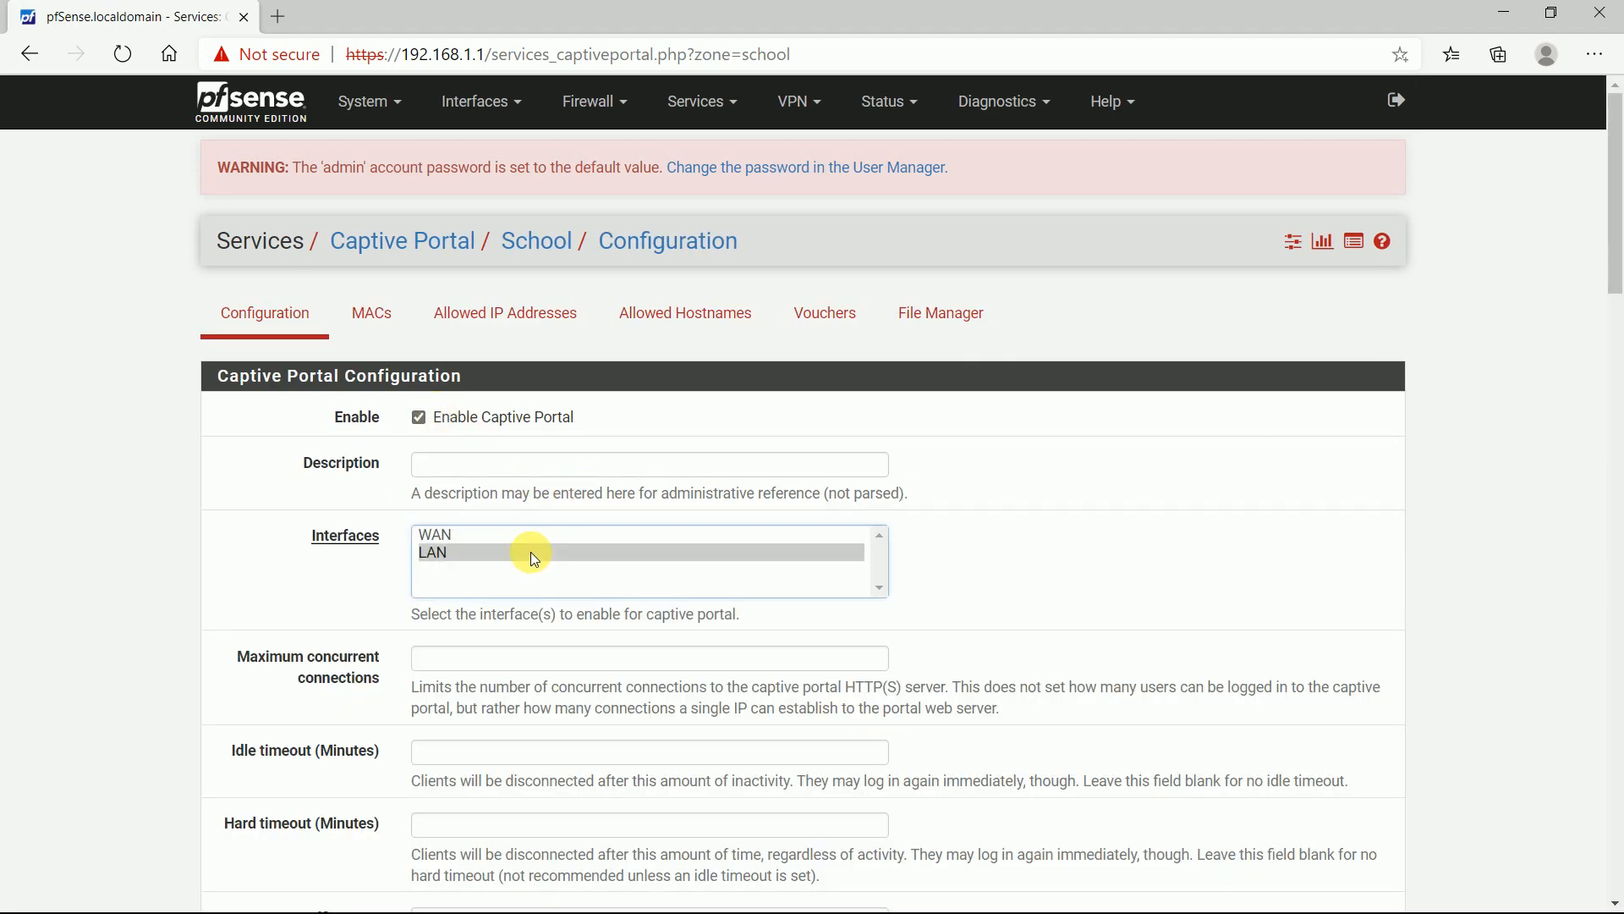
scroll(736, 580, down, 3)
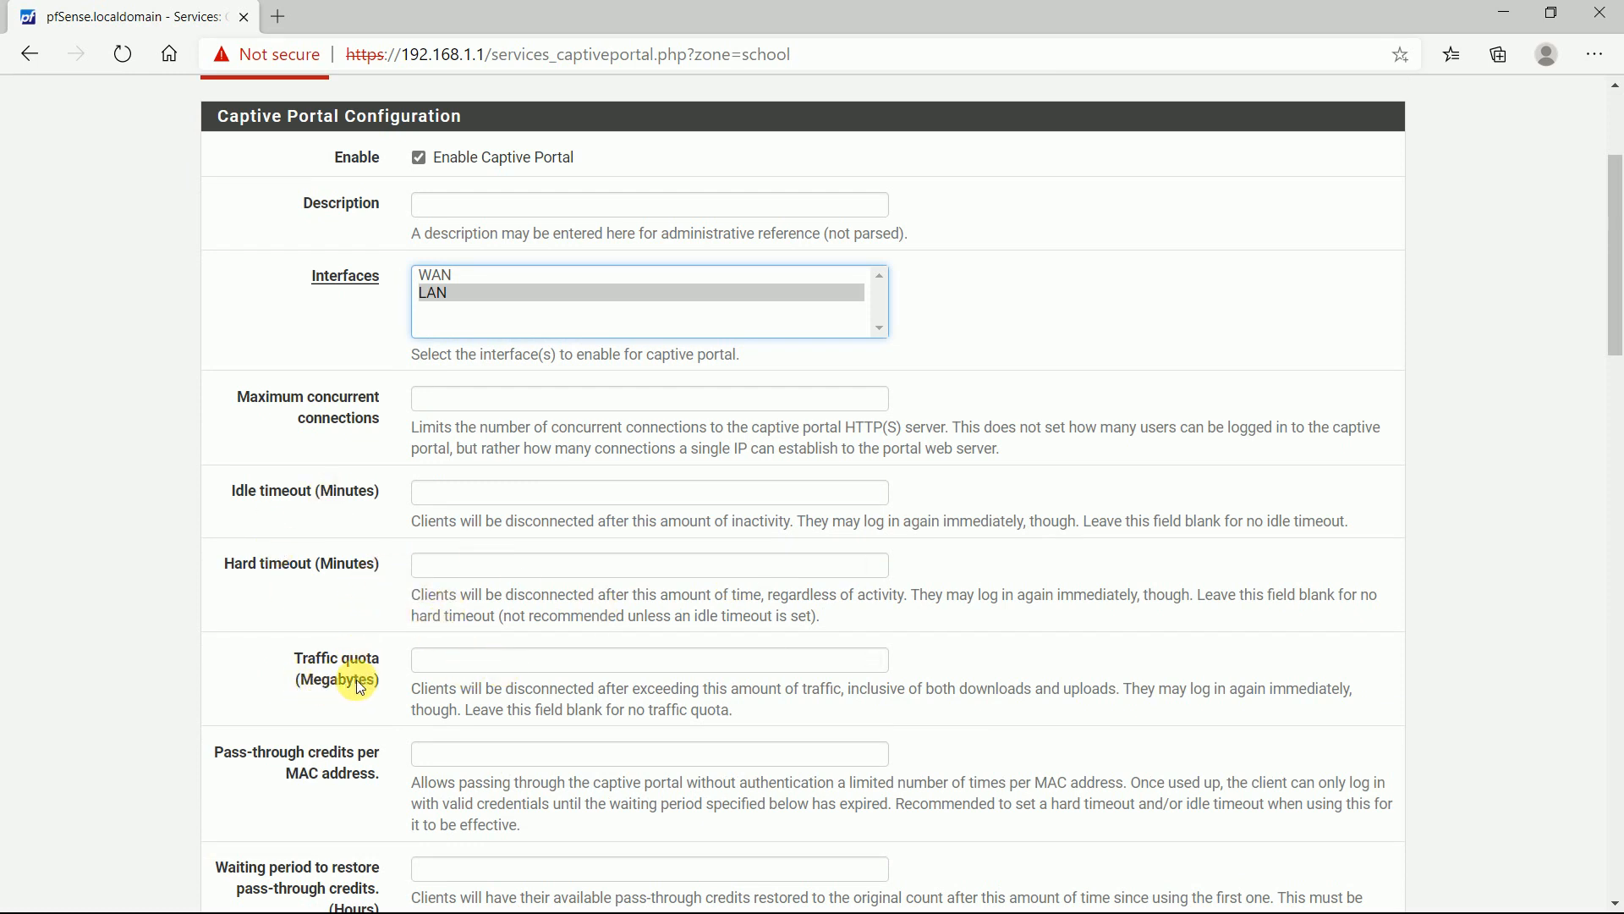
scroll(429, 677, down, 1)
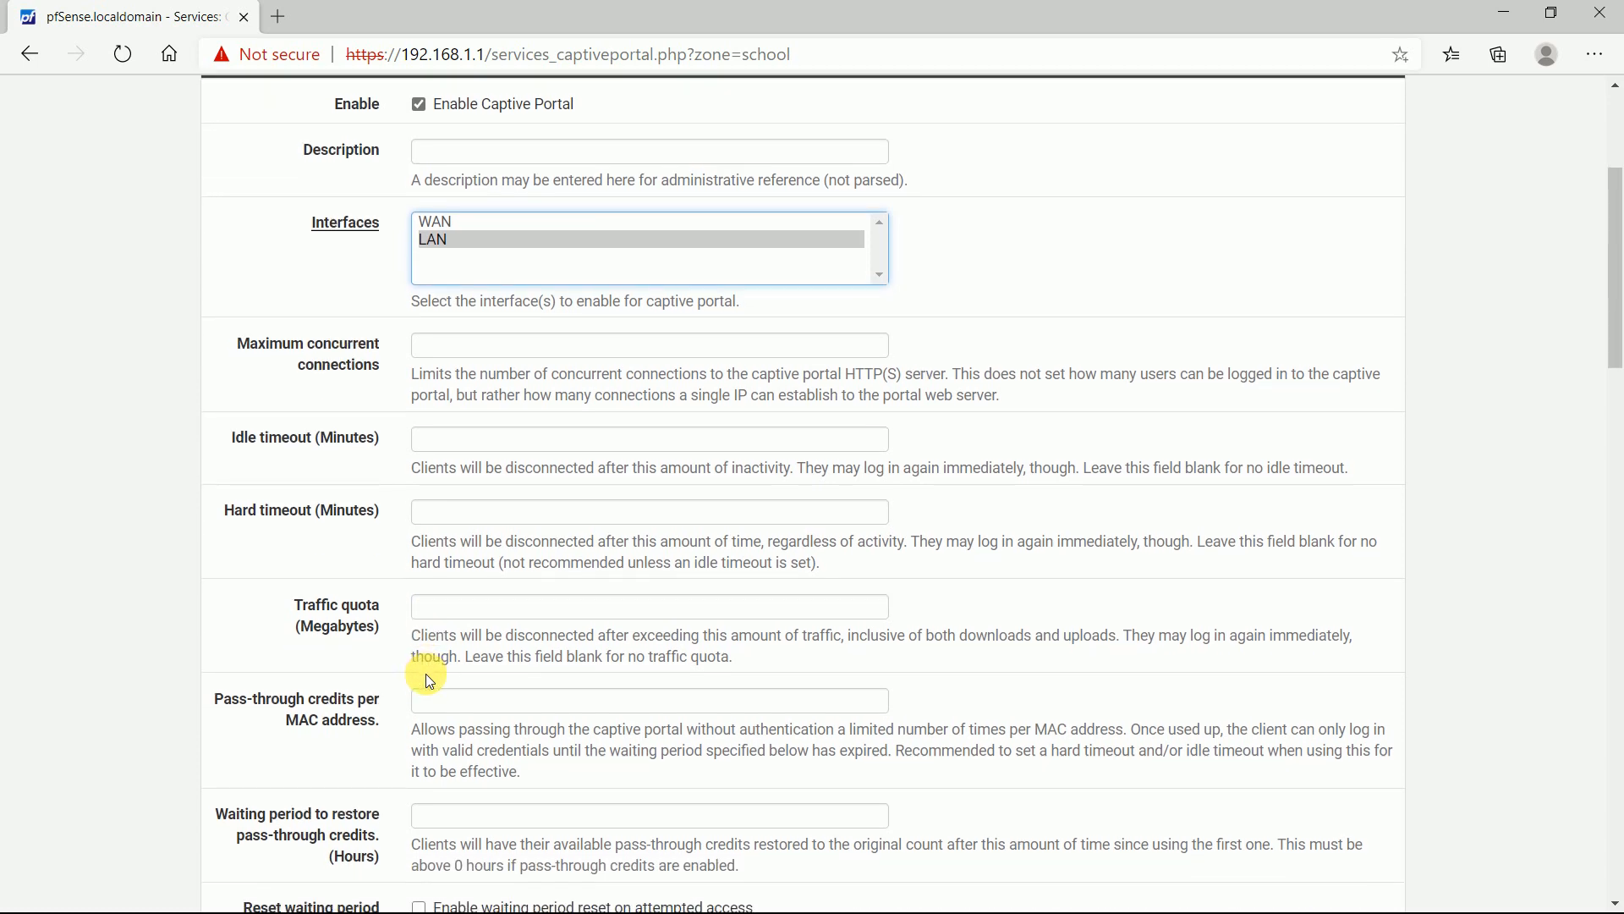
scroll(424, 673, down, 1)
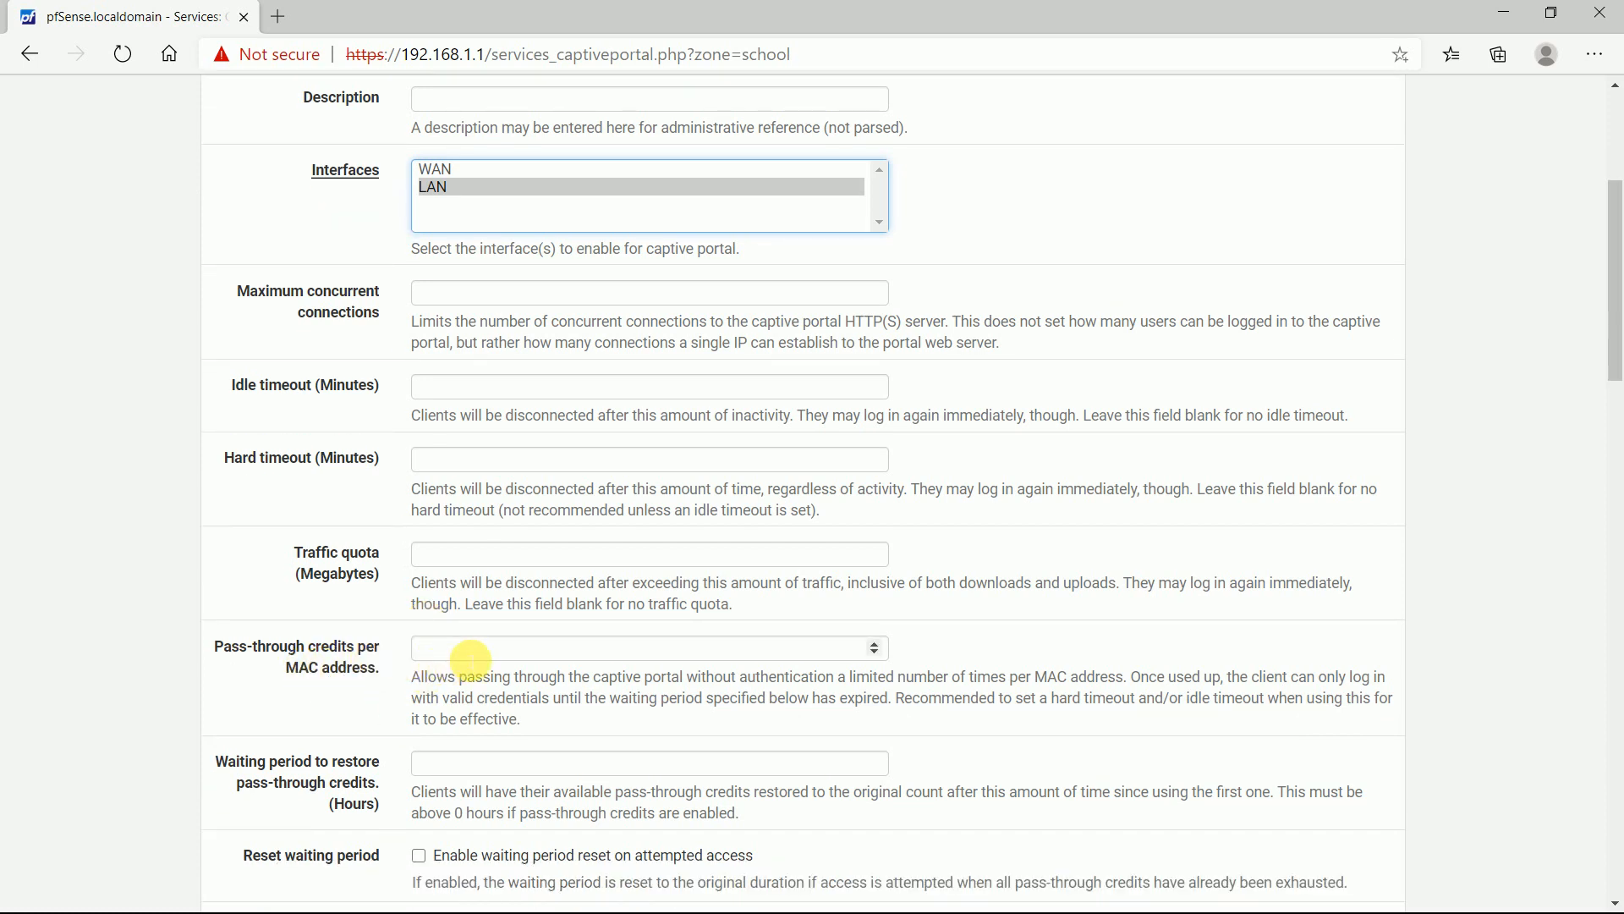
scroll(470, 659, down, 3)
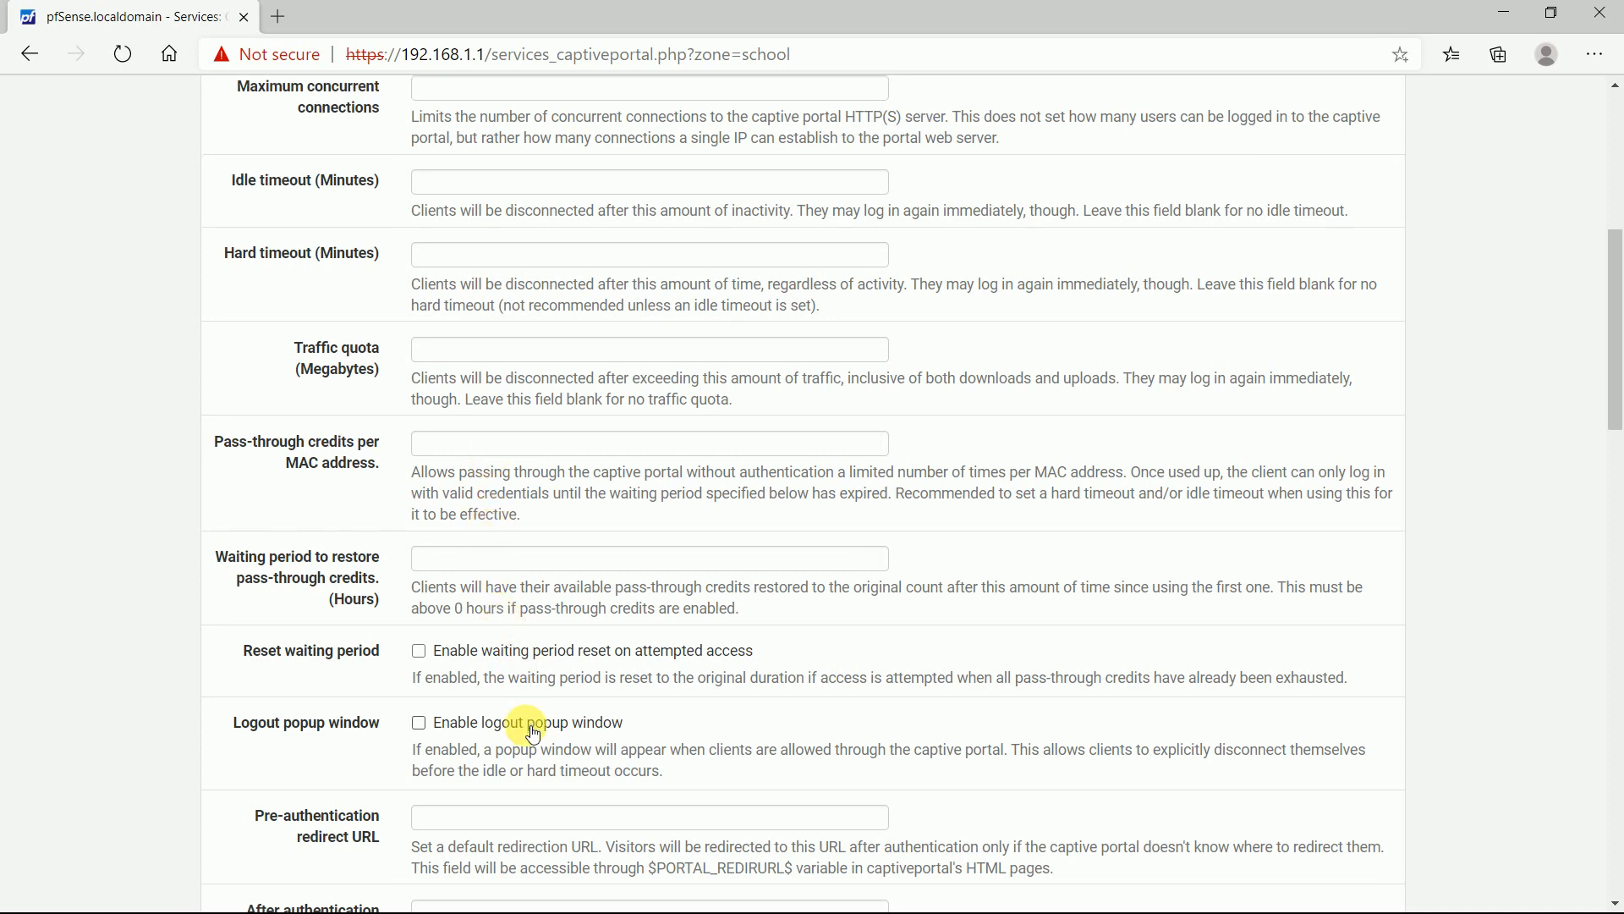
scroll(534, 734, down, 3)
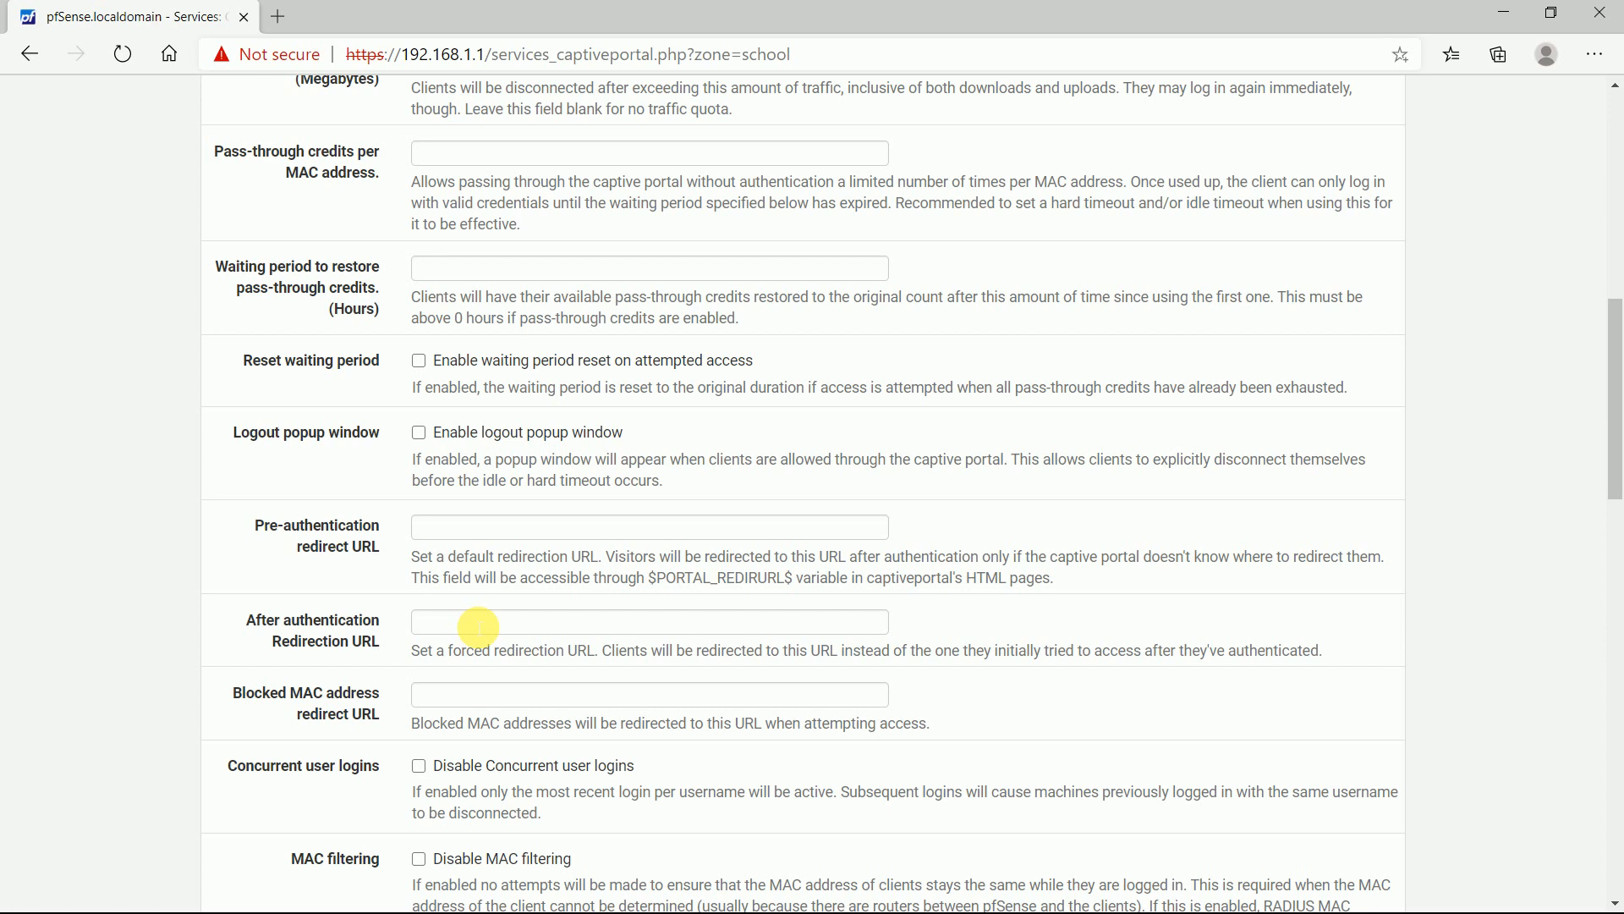
click(478, 624)
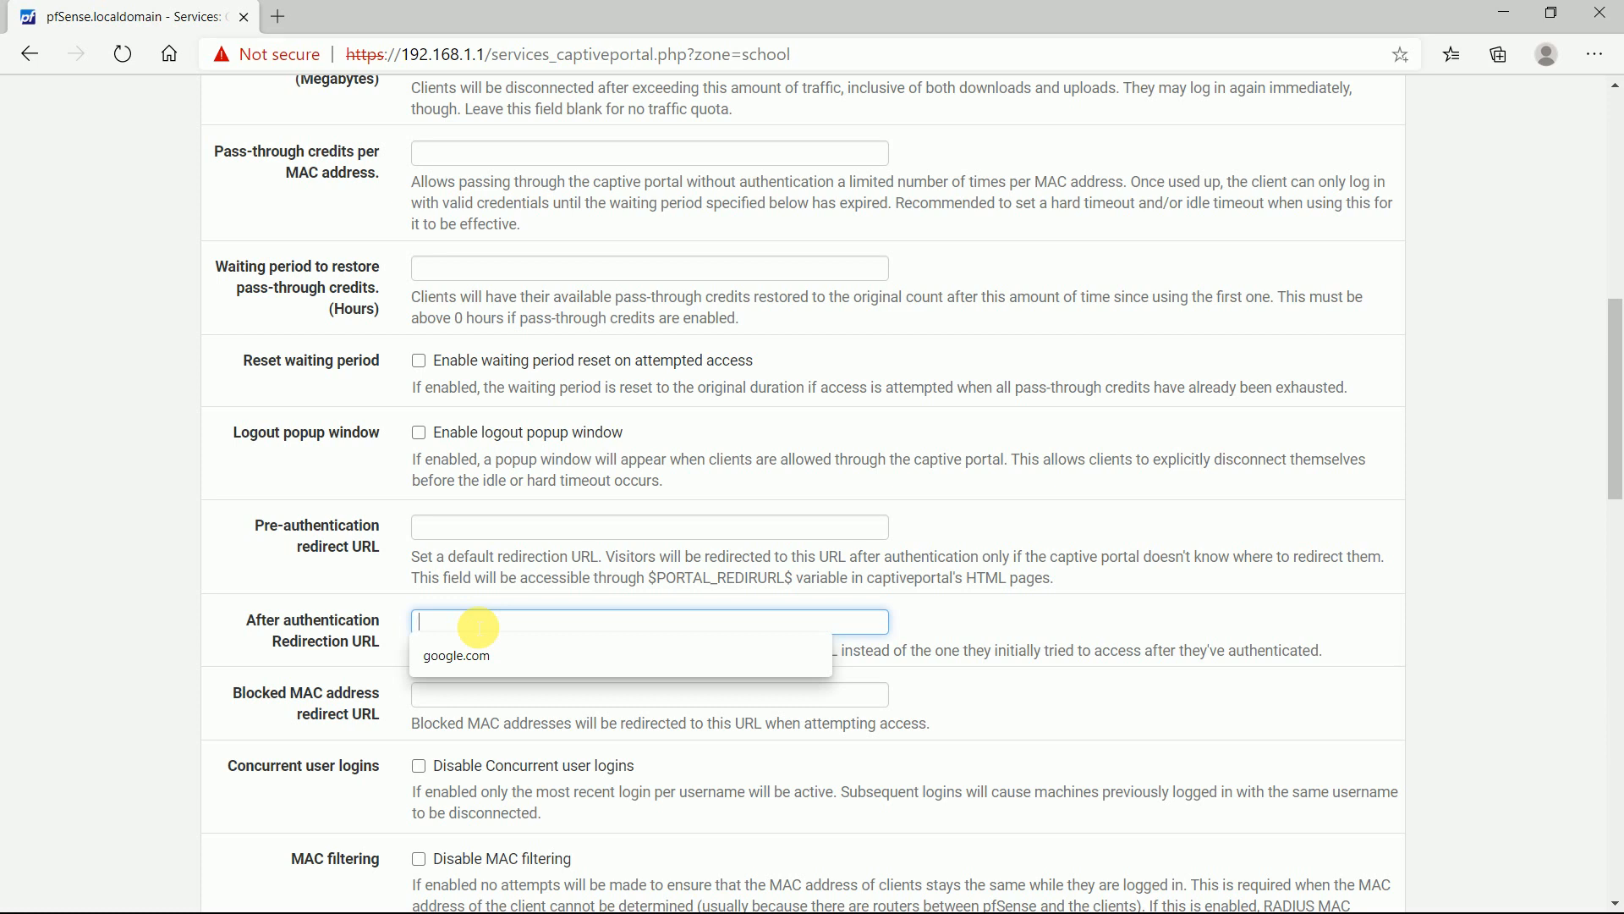
text(google.com)
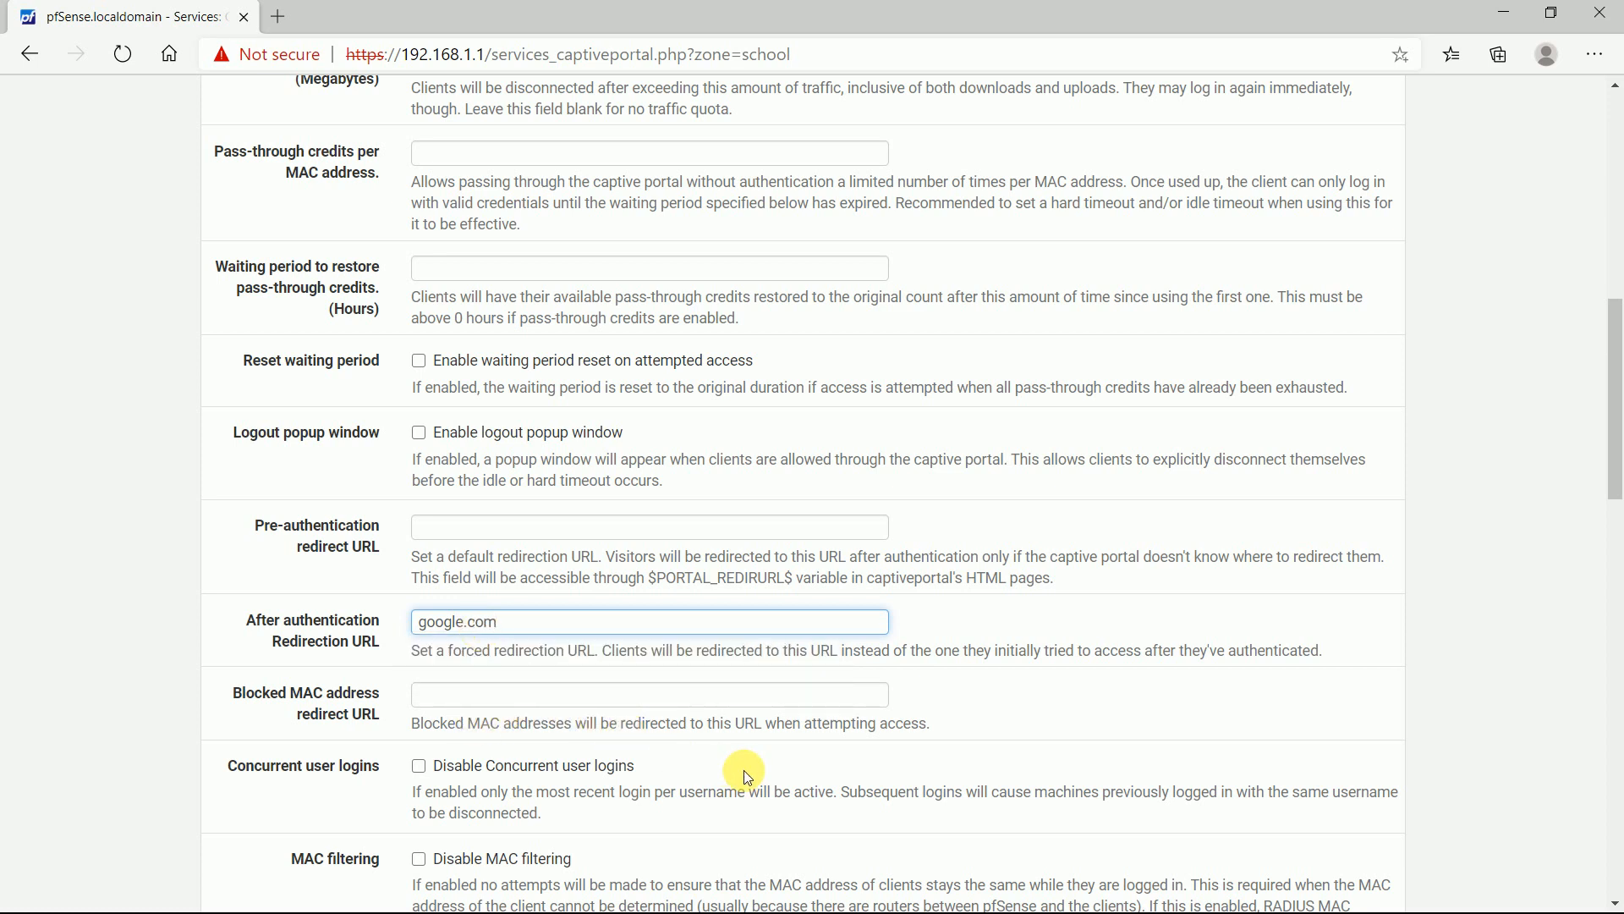
Step: Enable per-user bandwidth restriction with default download and default upload both set to 10000 Kbit/s
scroll(743, 766, down, 2)
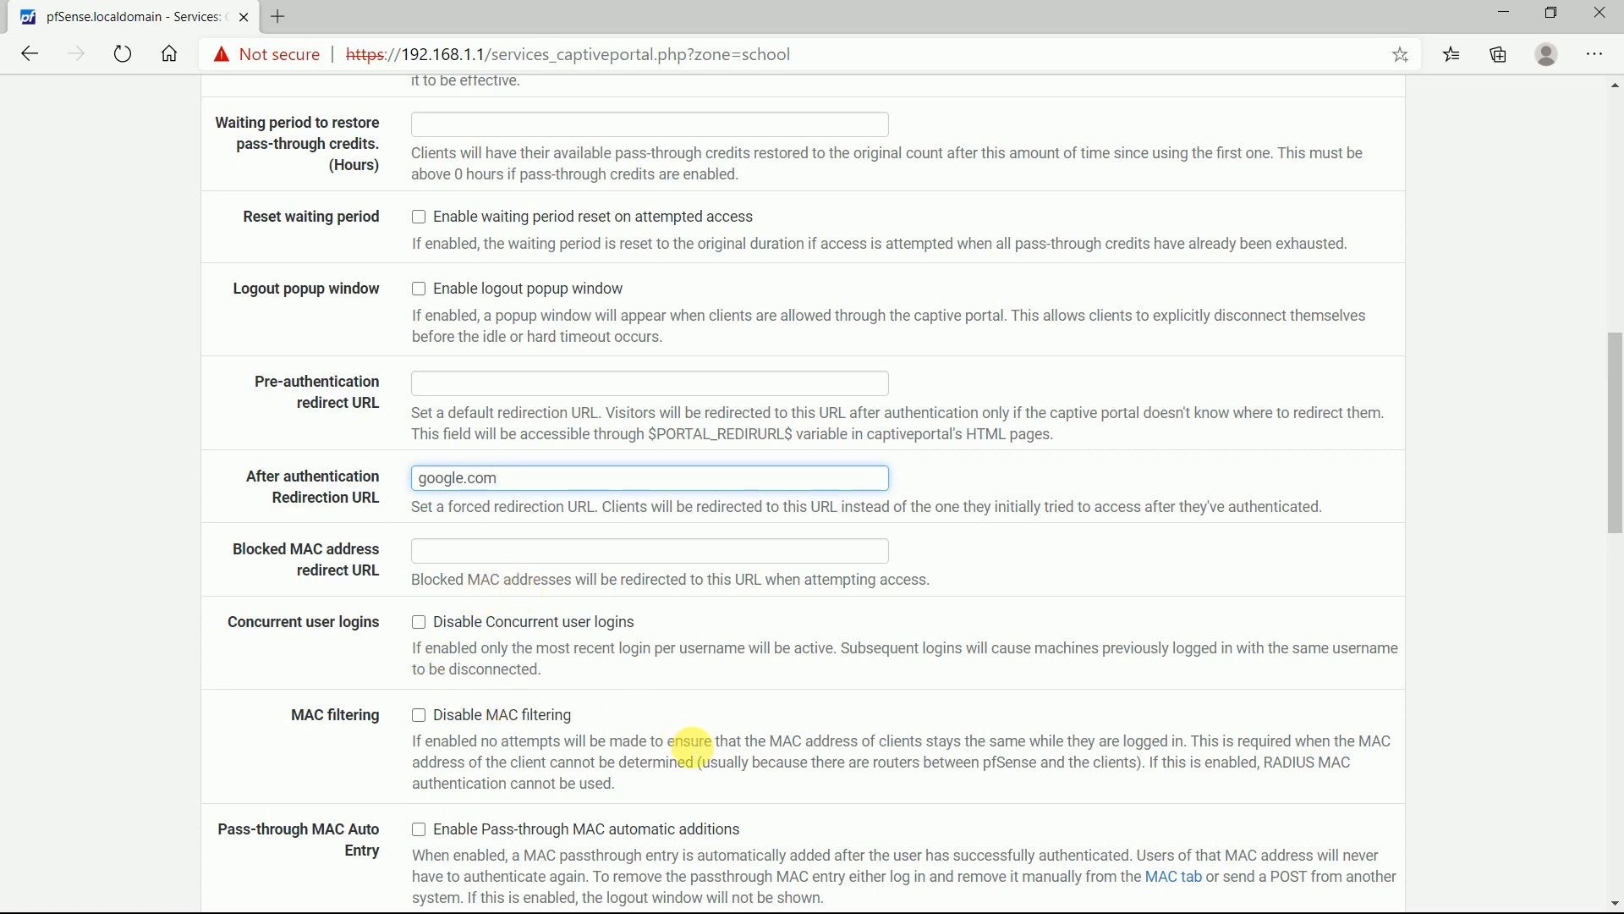
scroll(682, 744, down, 5)
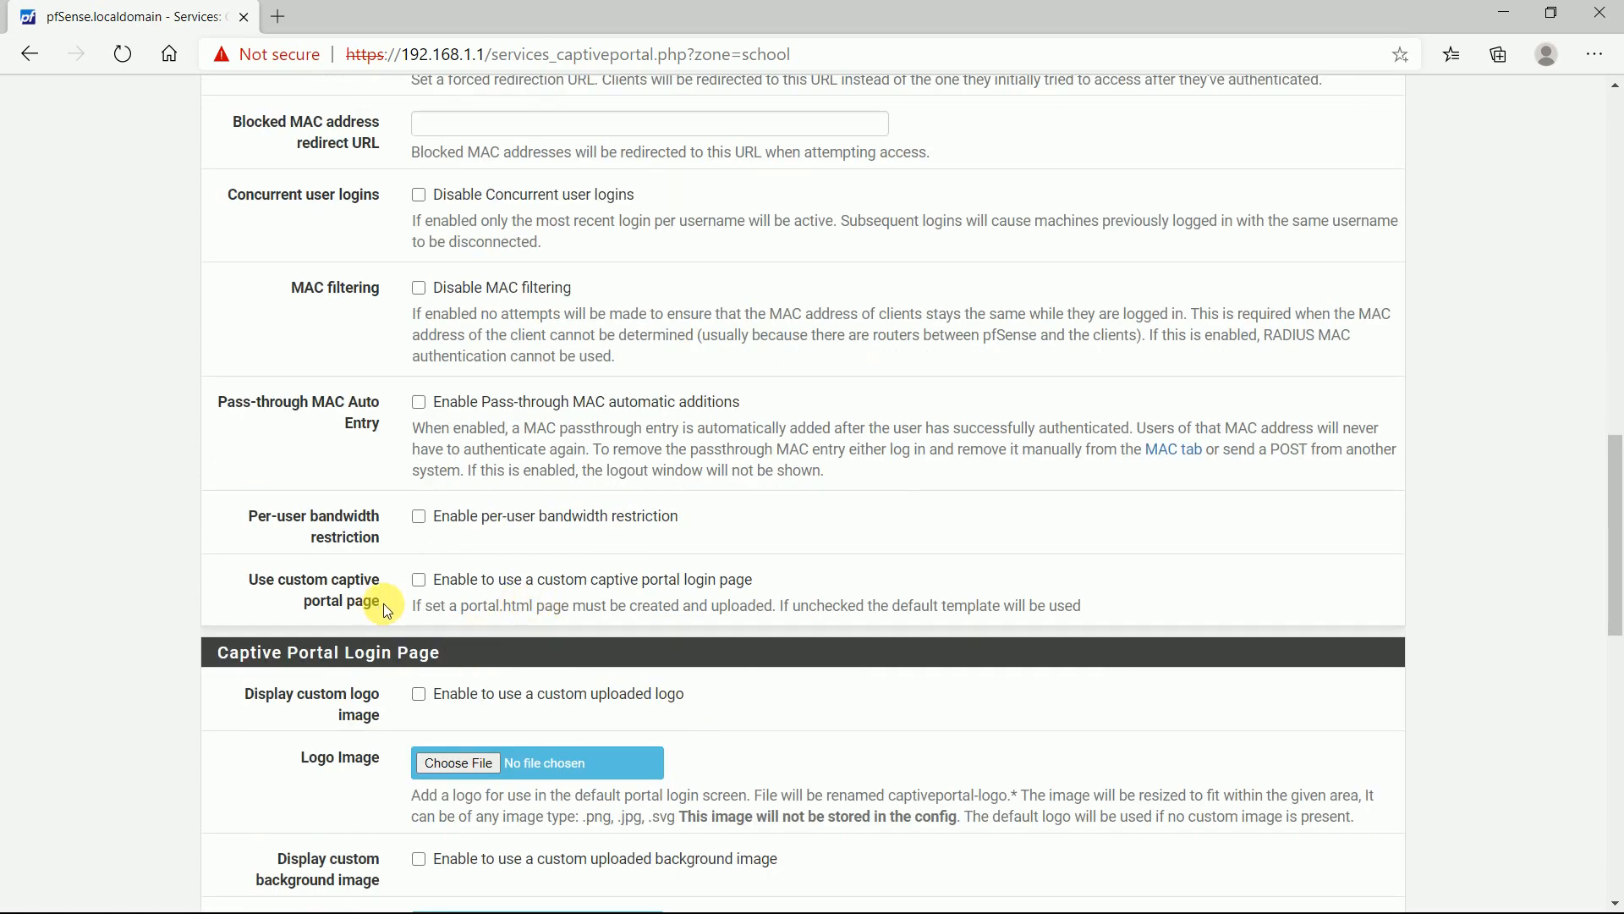
click(419, 517)
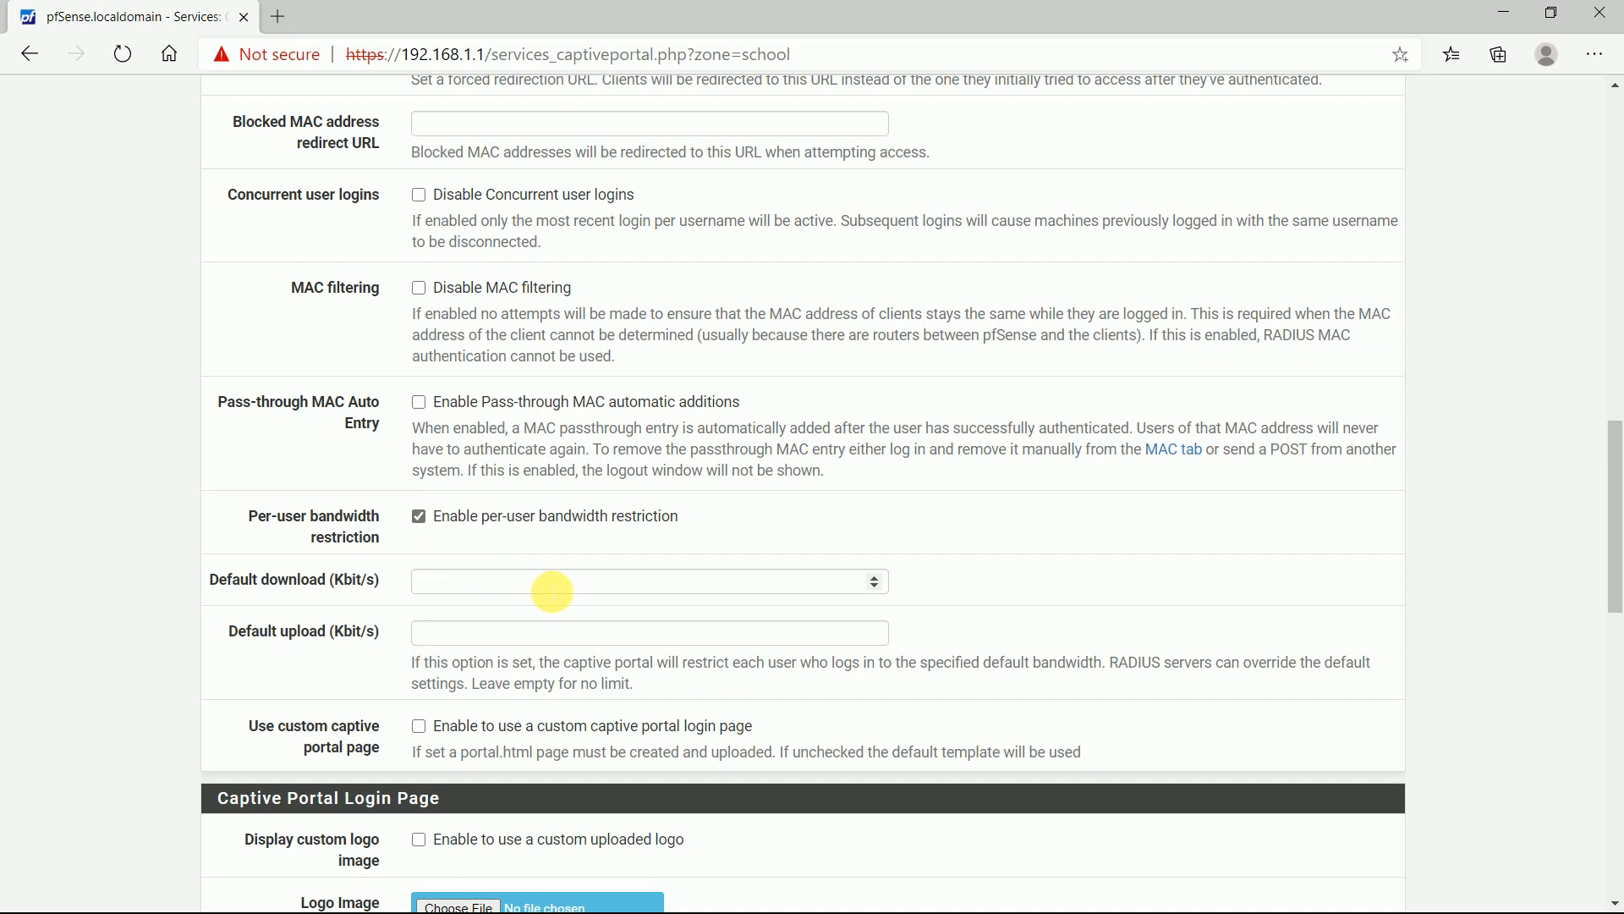
click(553, 591)
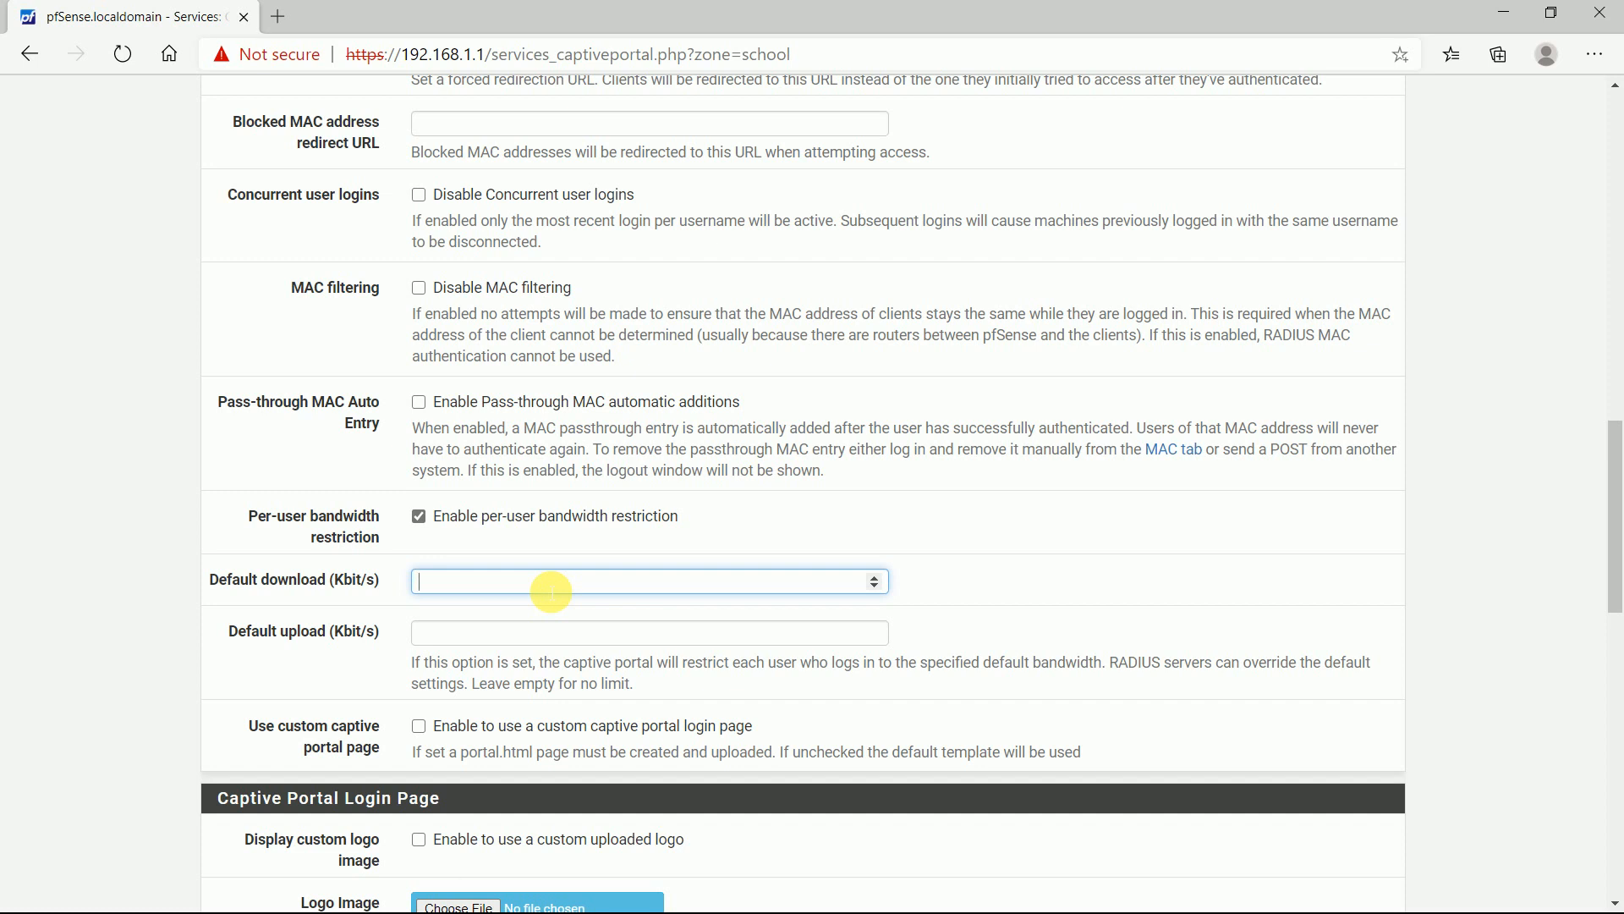
text(10000)
key(Tab)
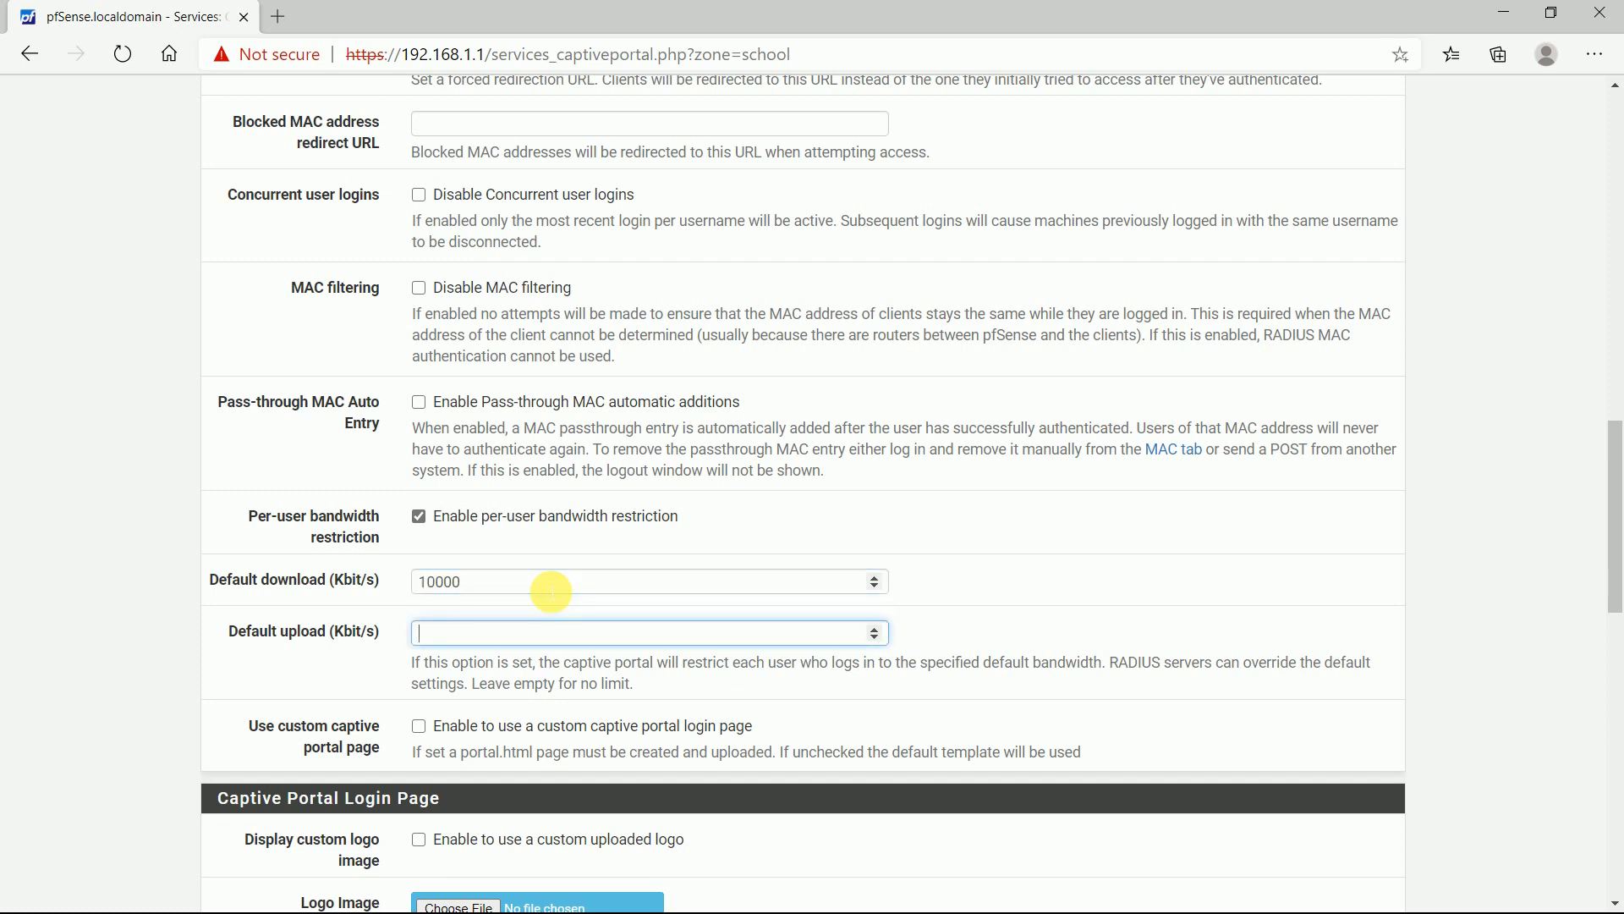
text(10000)
Step: Enable a custom logo for the captive portal login page and choose b.png from Pictures as the logo image
scroll(551, 592, down, 5)
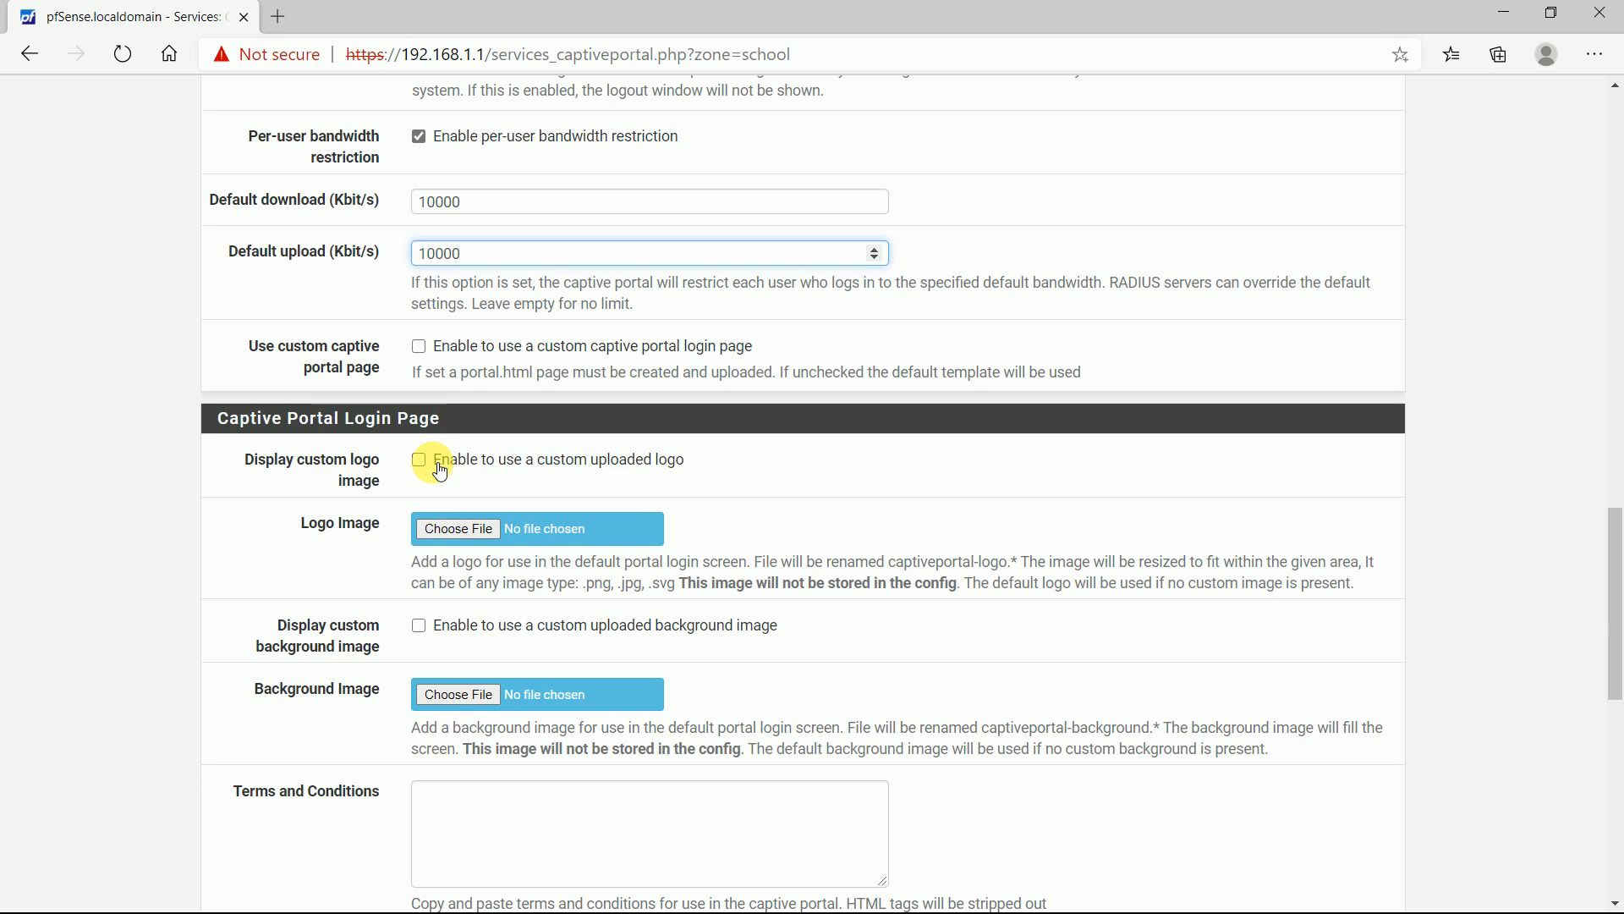
scroll(859, 483, down, 2)
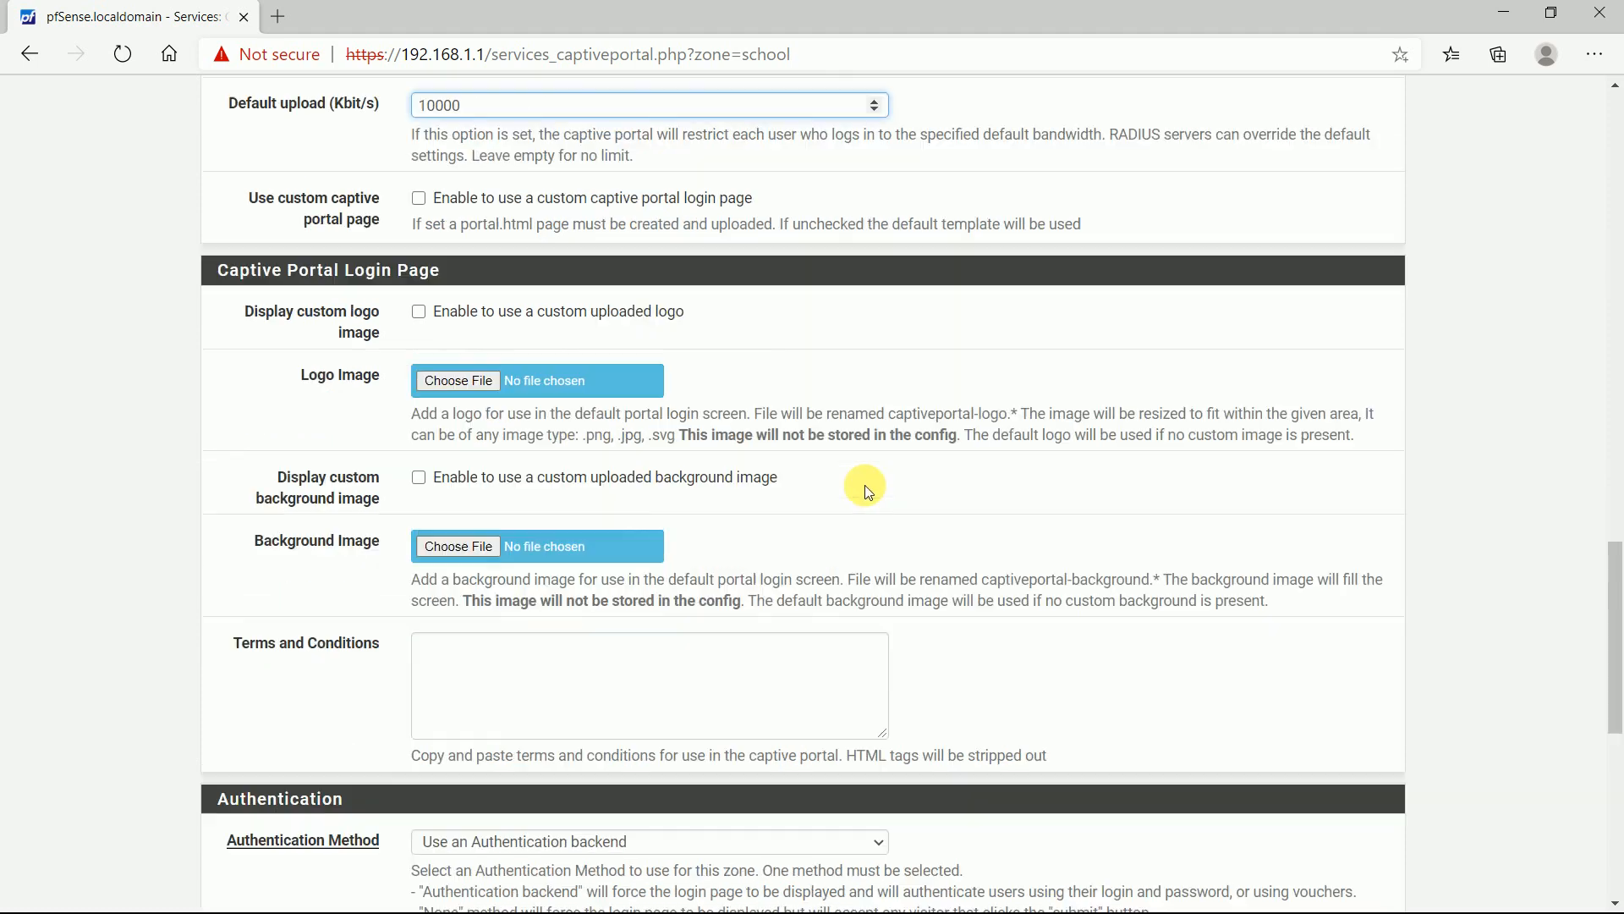
click(417, 311)
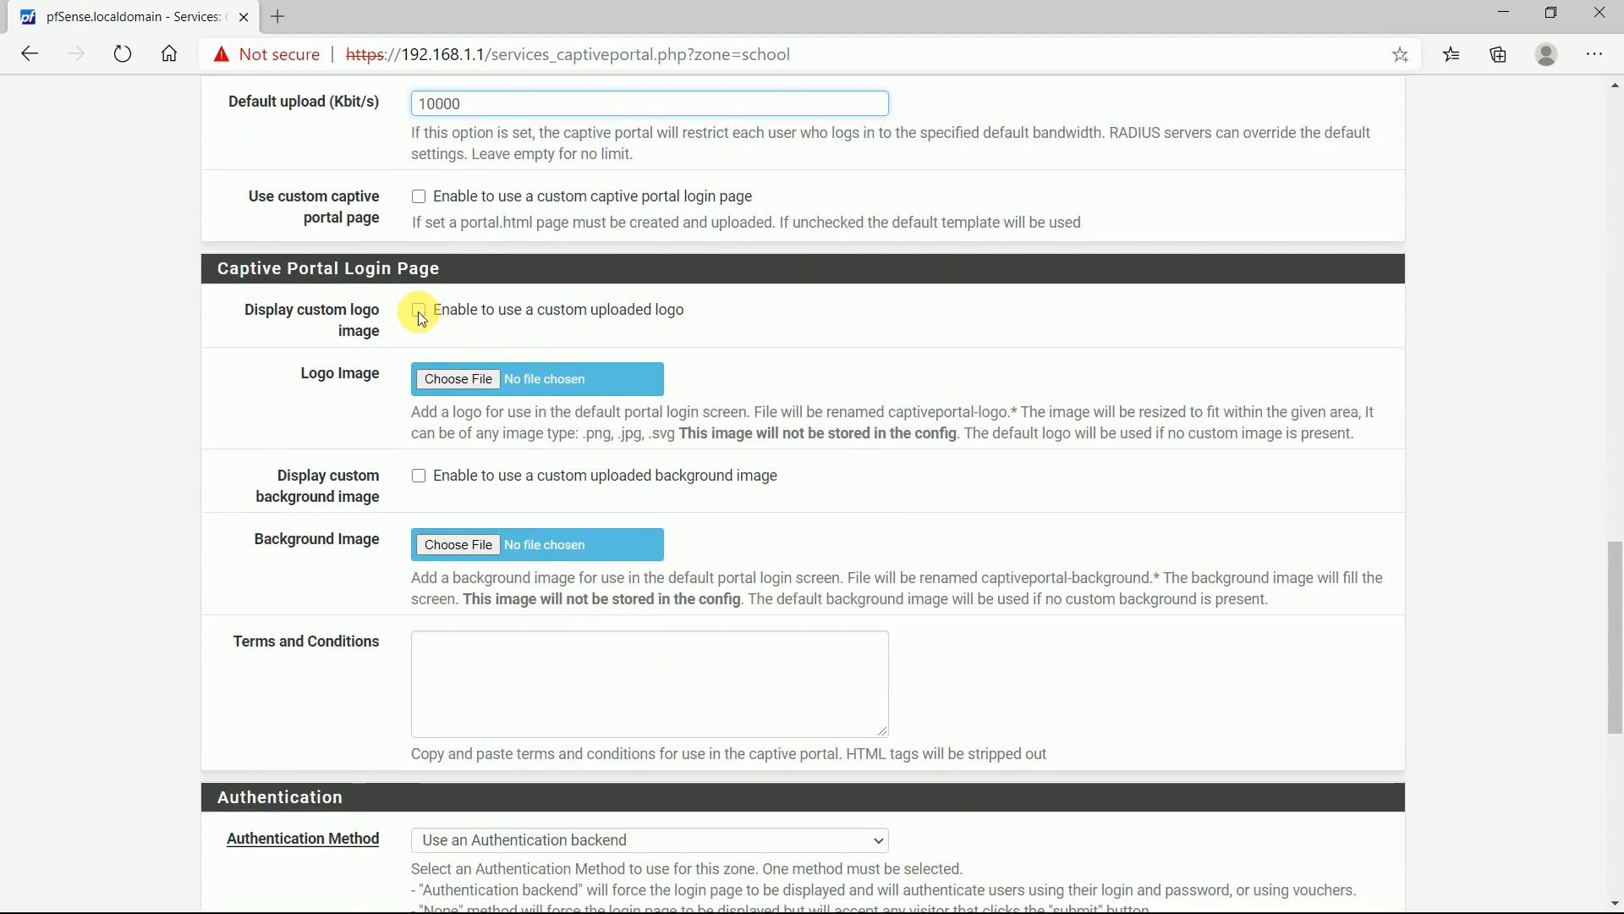
click(464, 389)
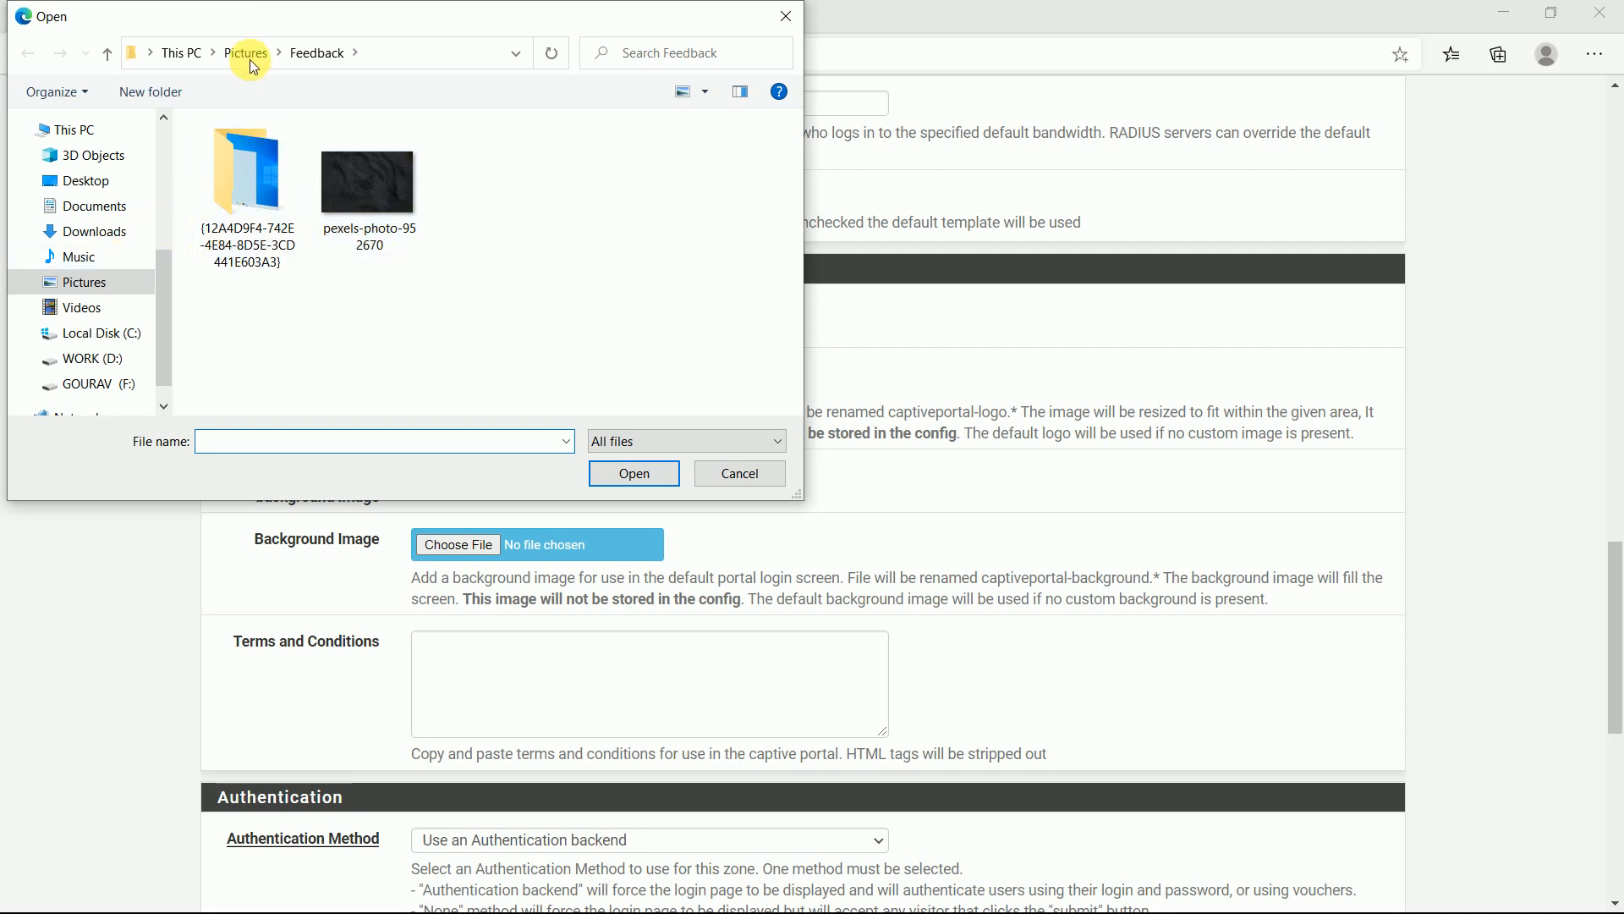
click(251, 56)
double_click(719, 186)
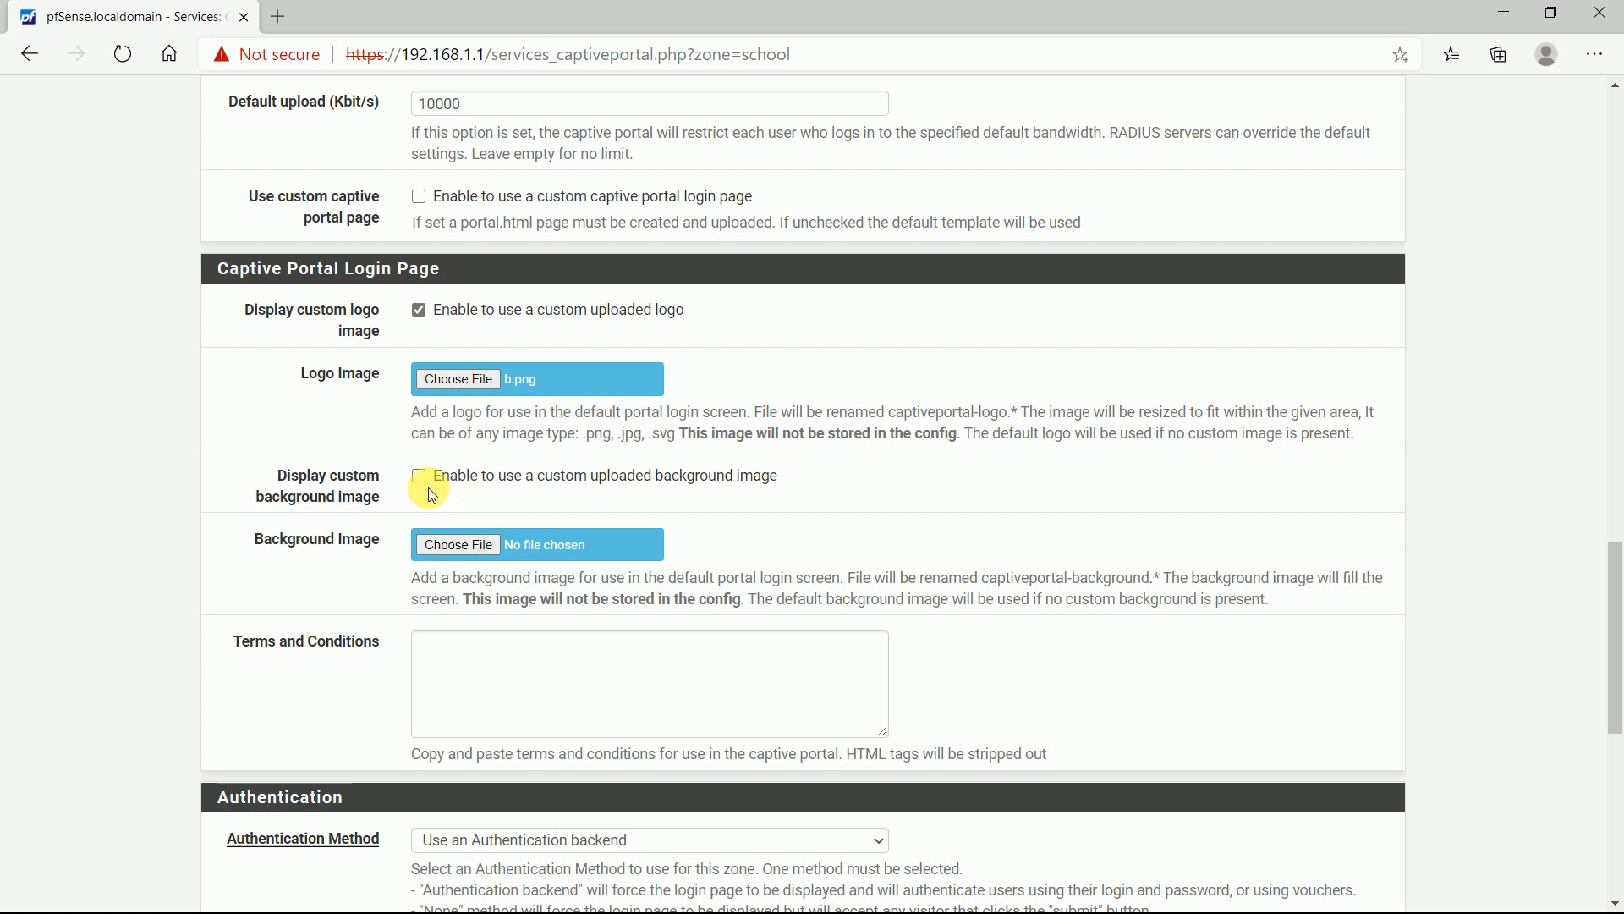
Step: Enable a custom background for the login page and choose pexels-photo-952670 from the Feedback folder in Pictures as the background image
click(420, 477)
click(464, 546)
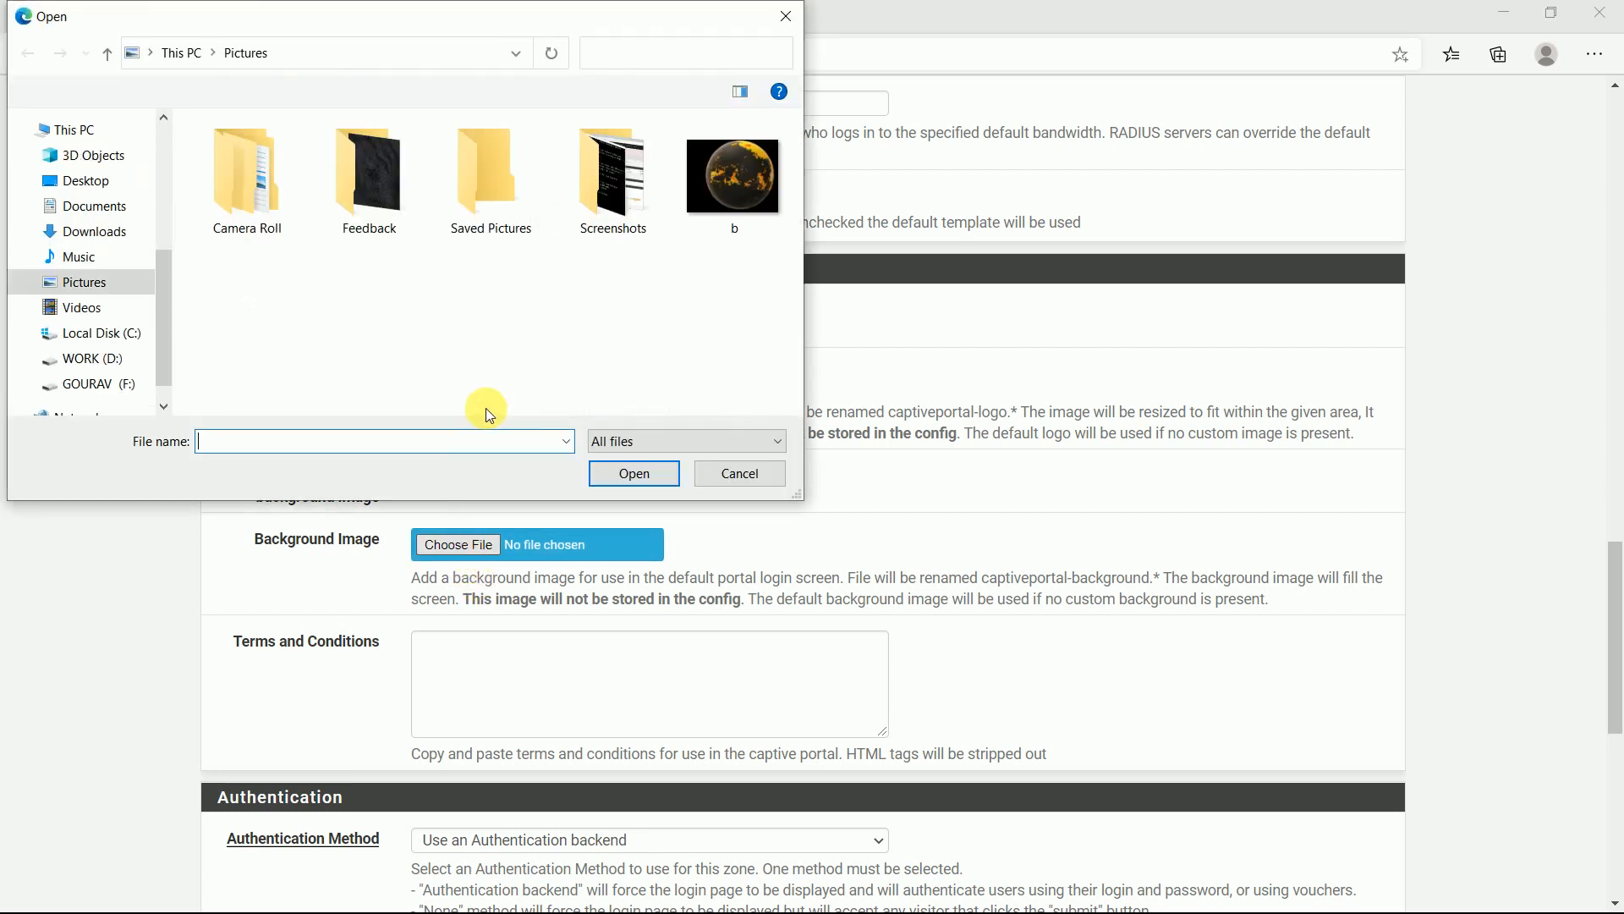
double_click(384, 156)
double_click(394, 169)
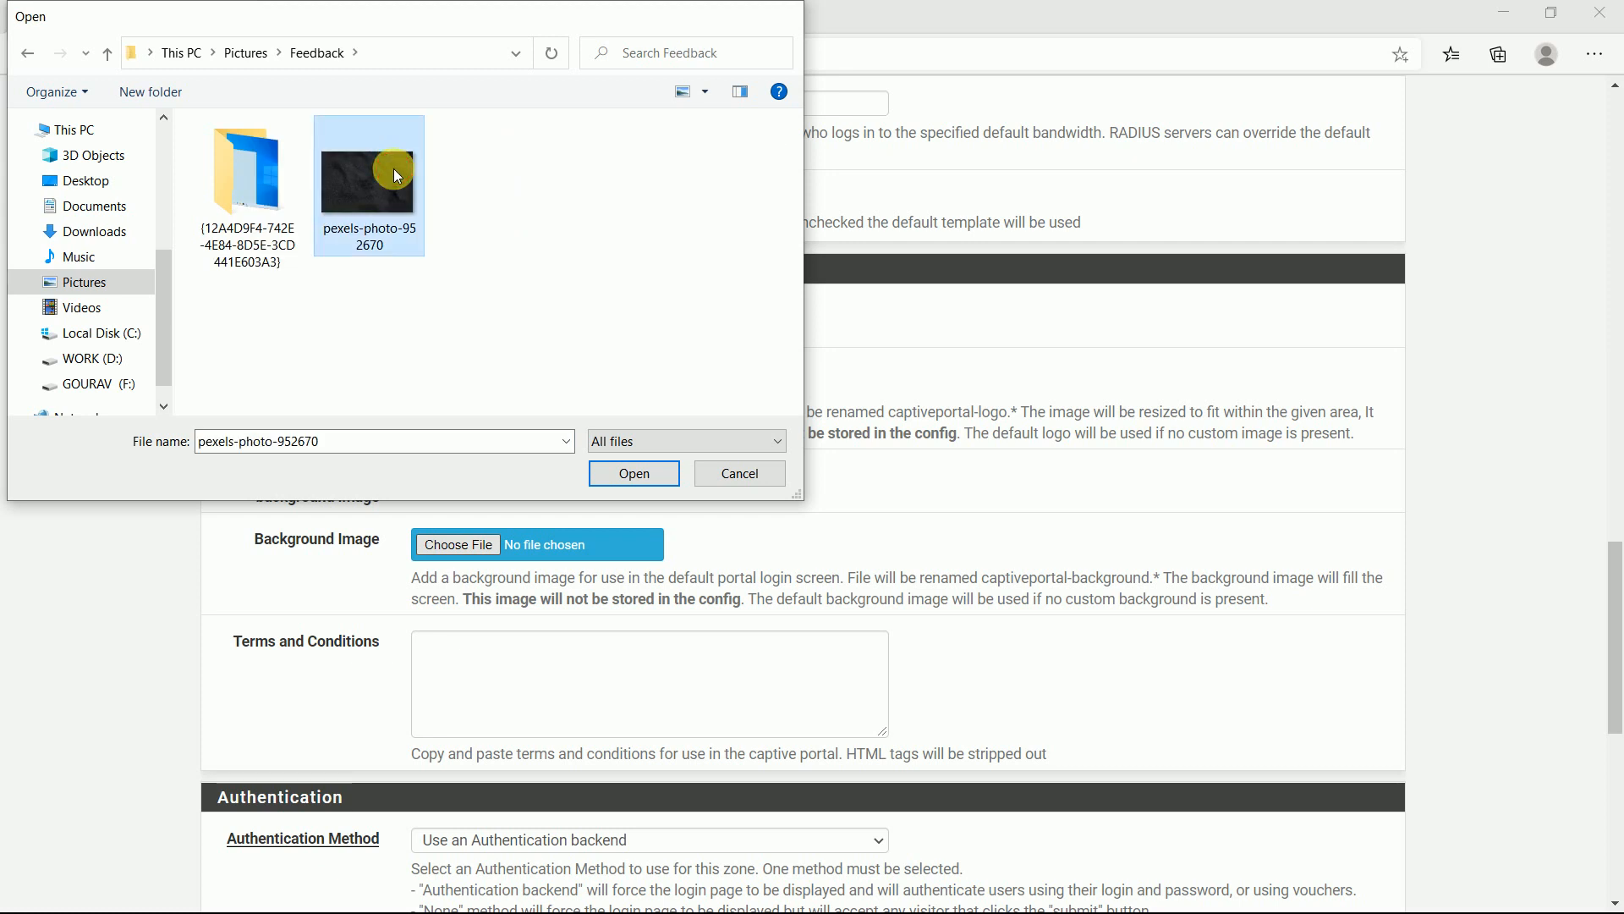
scroll(705, 562, down, 8)
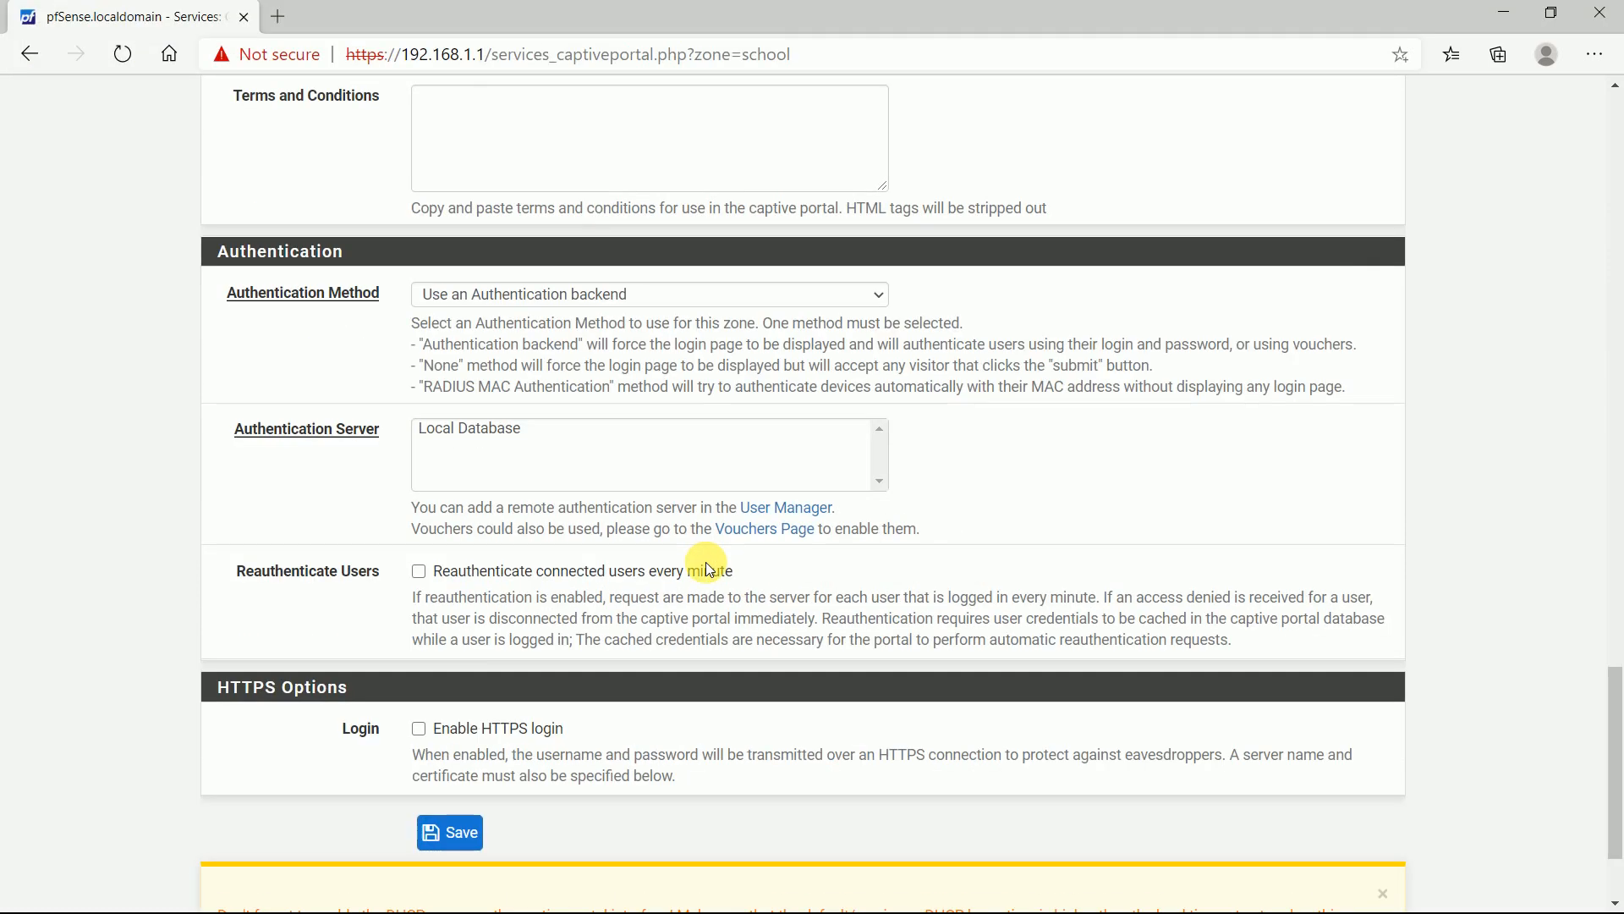
Step: Set the authentication method to Use an Authentication backend with Local Database as the authentication server, and save the captive portal configuration
scroll(707, 567, up, 4)
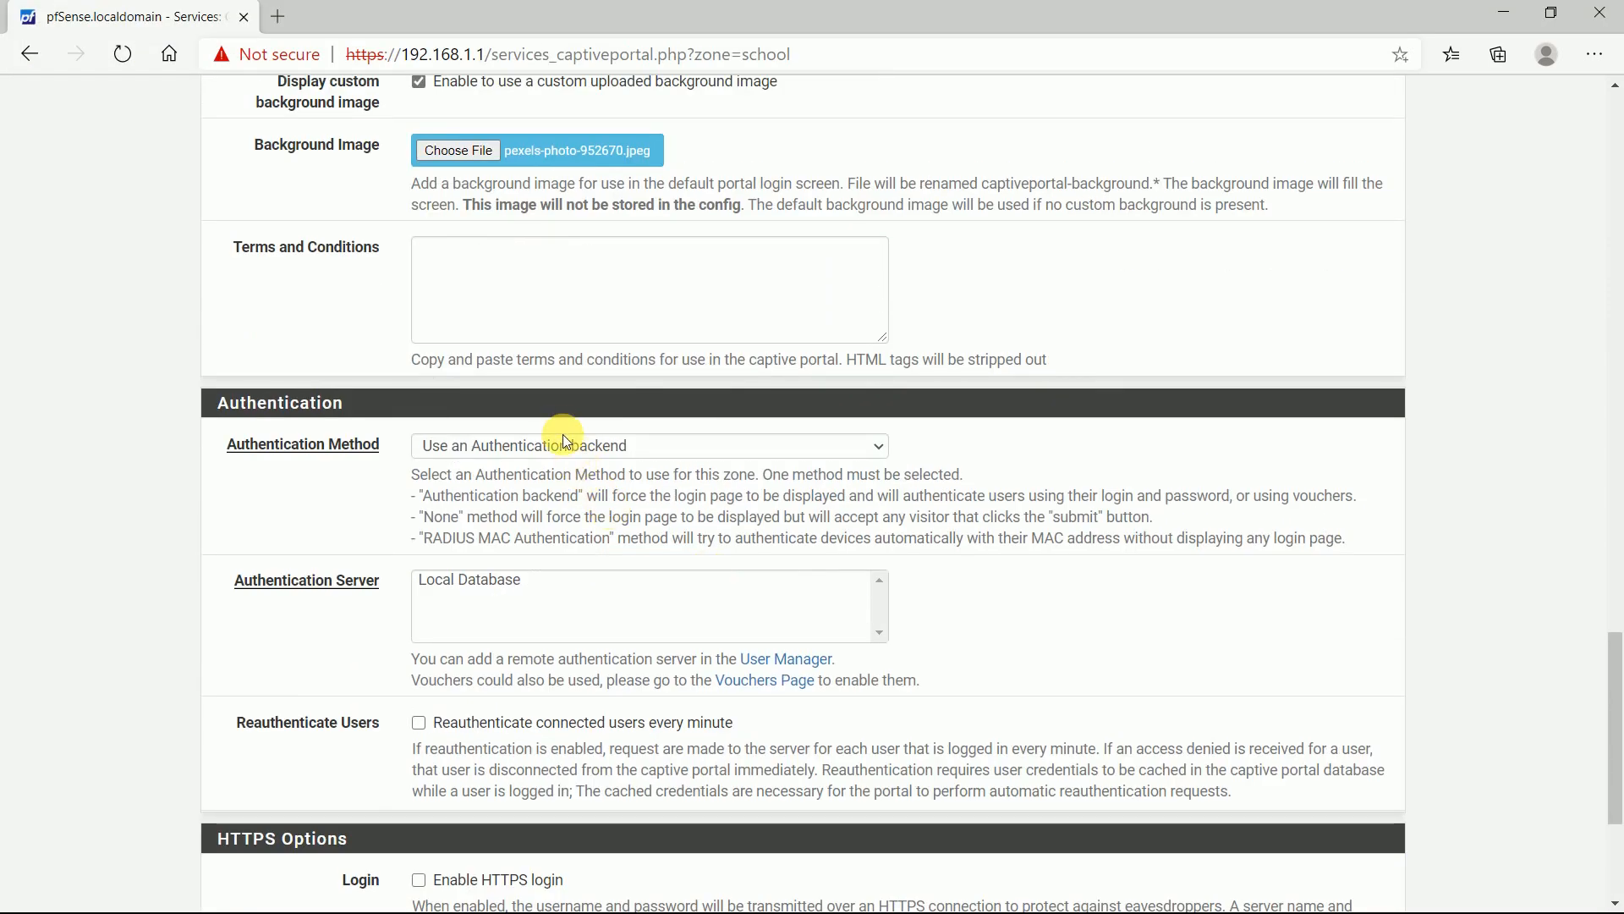
click(565, 448)
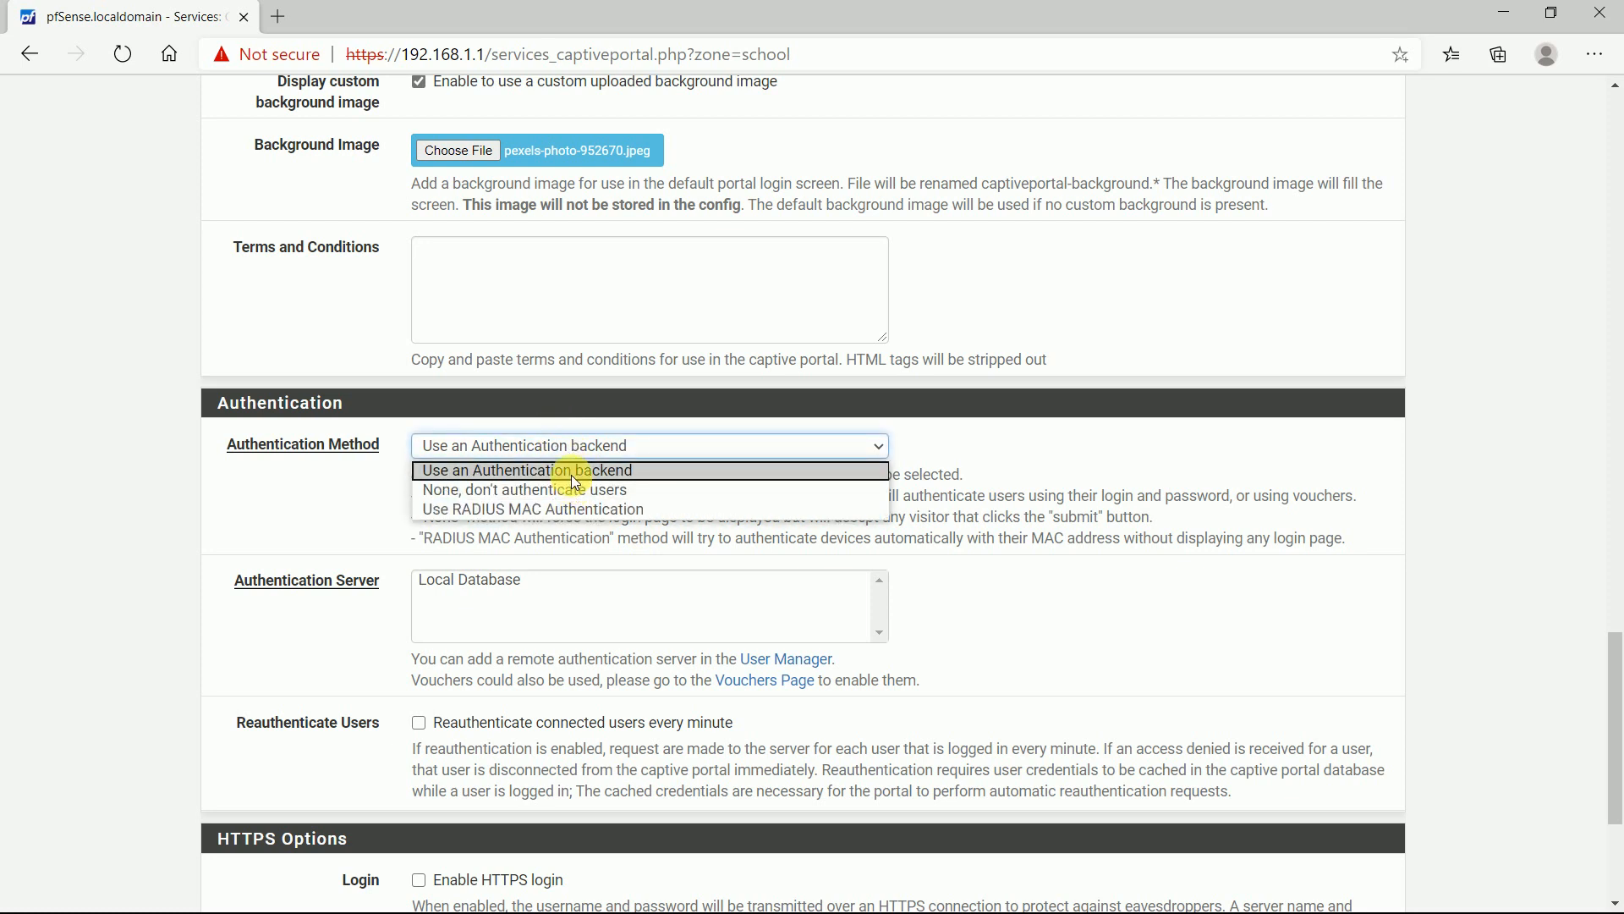
click(571, 472)
click(565, 590)
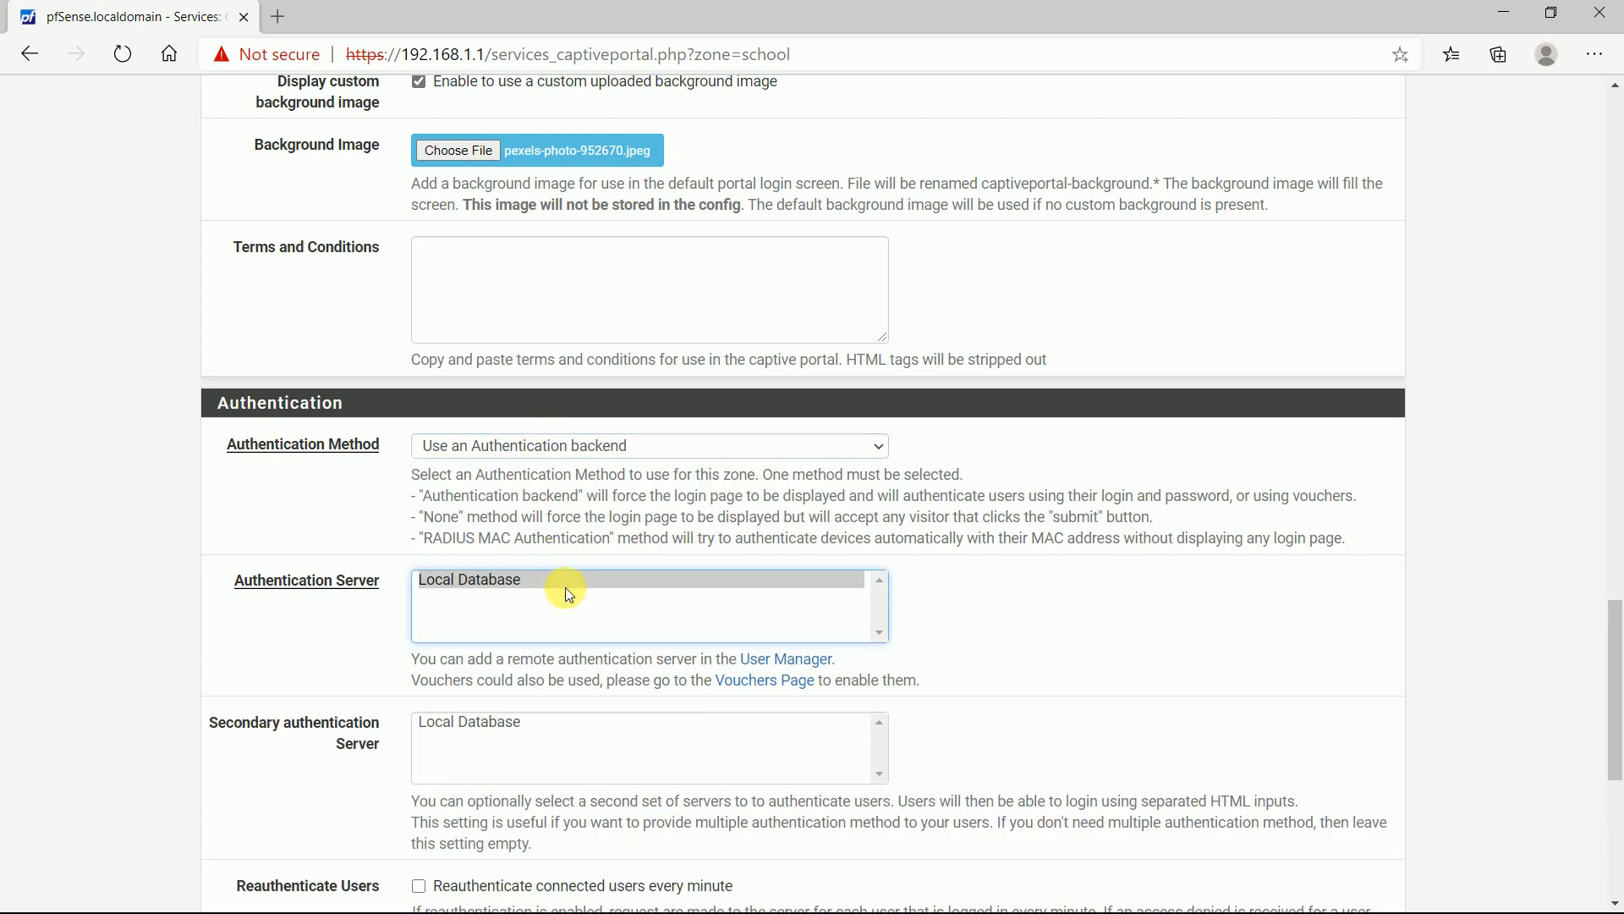
scroll(618, 647, down, 6)
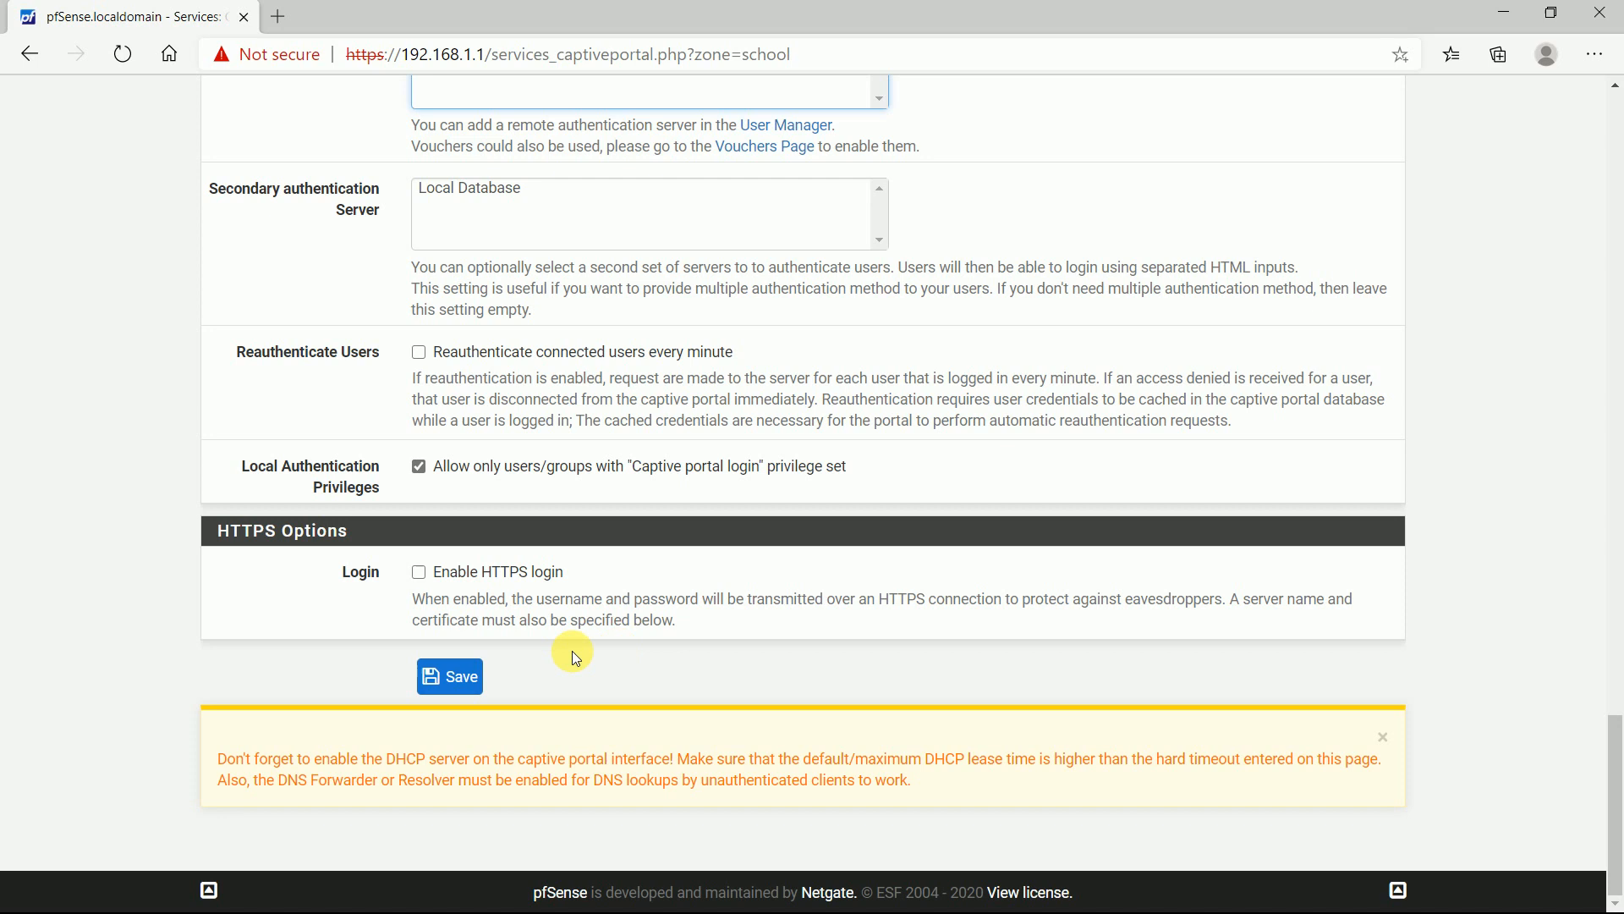
click(453, 682)
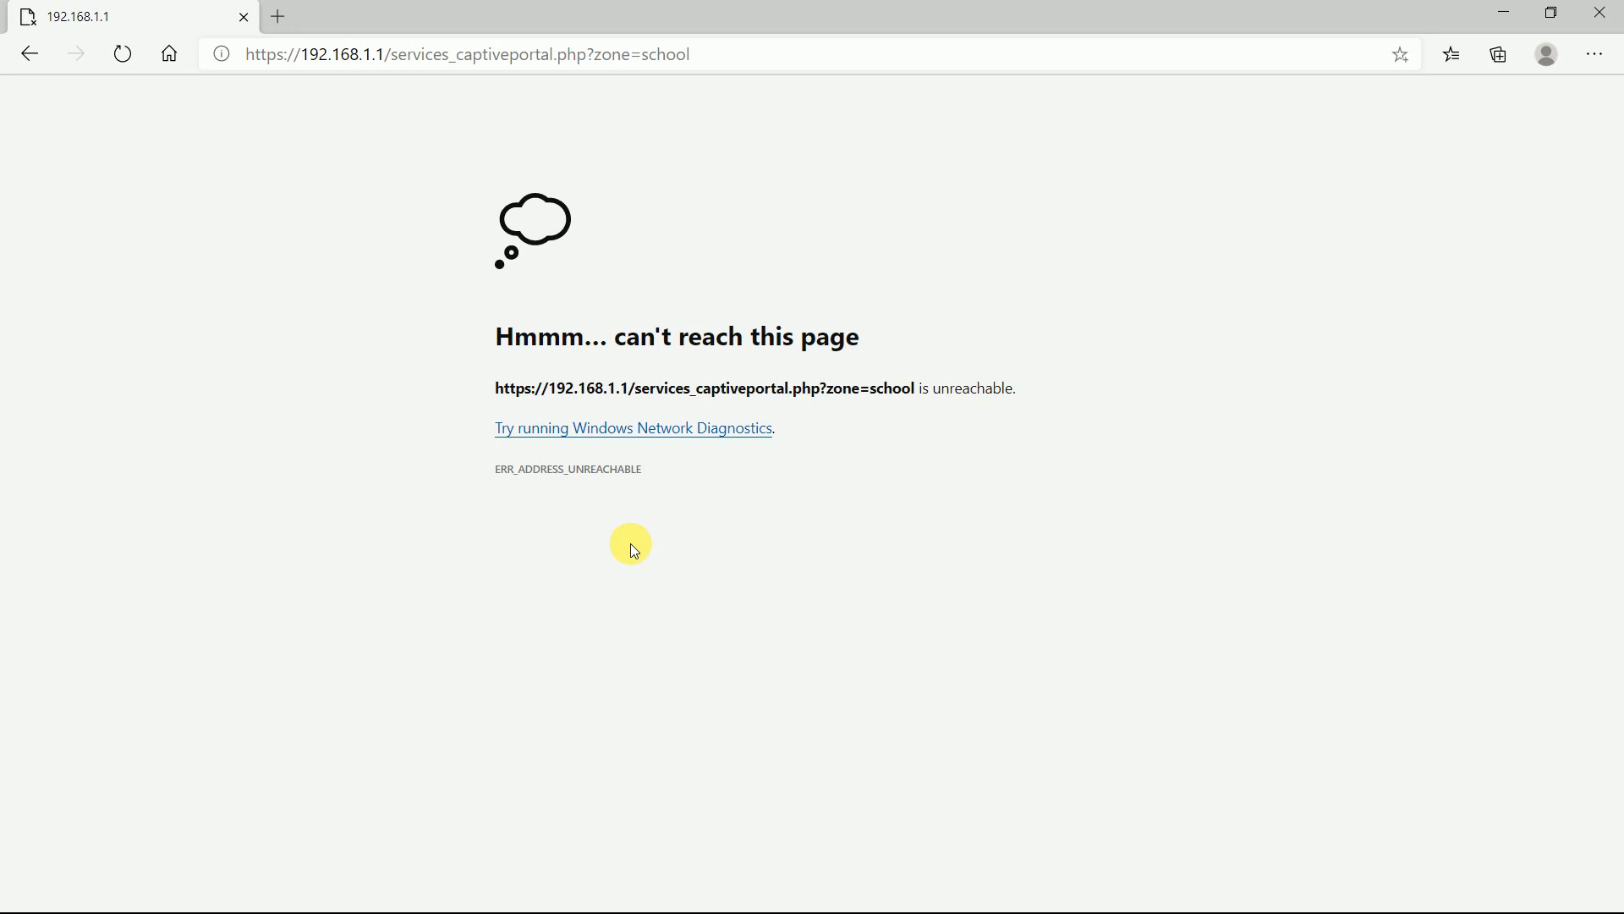
key(alt+Tab)
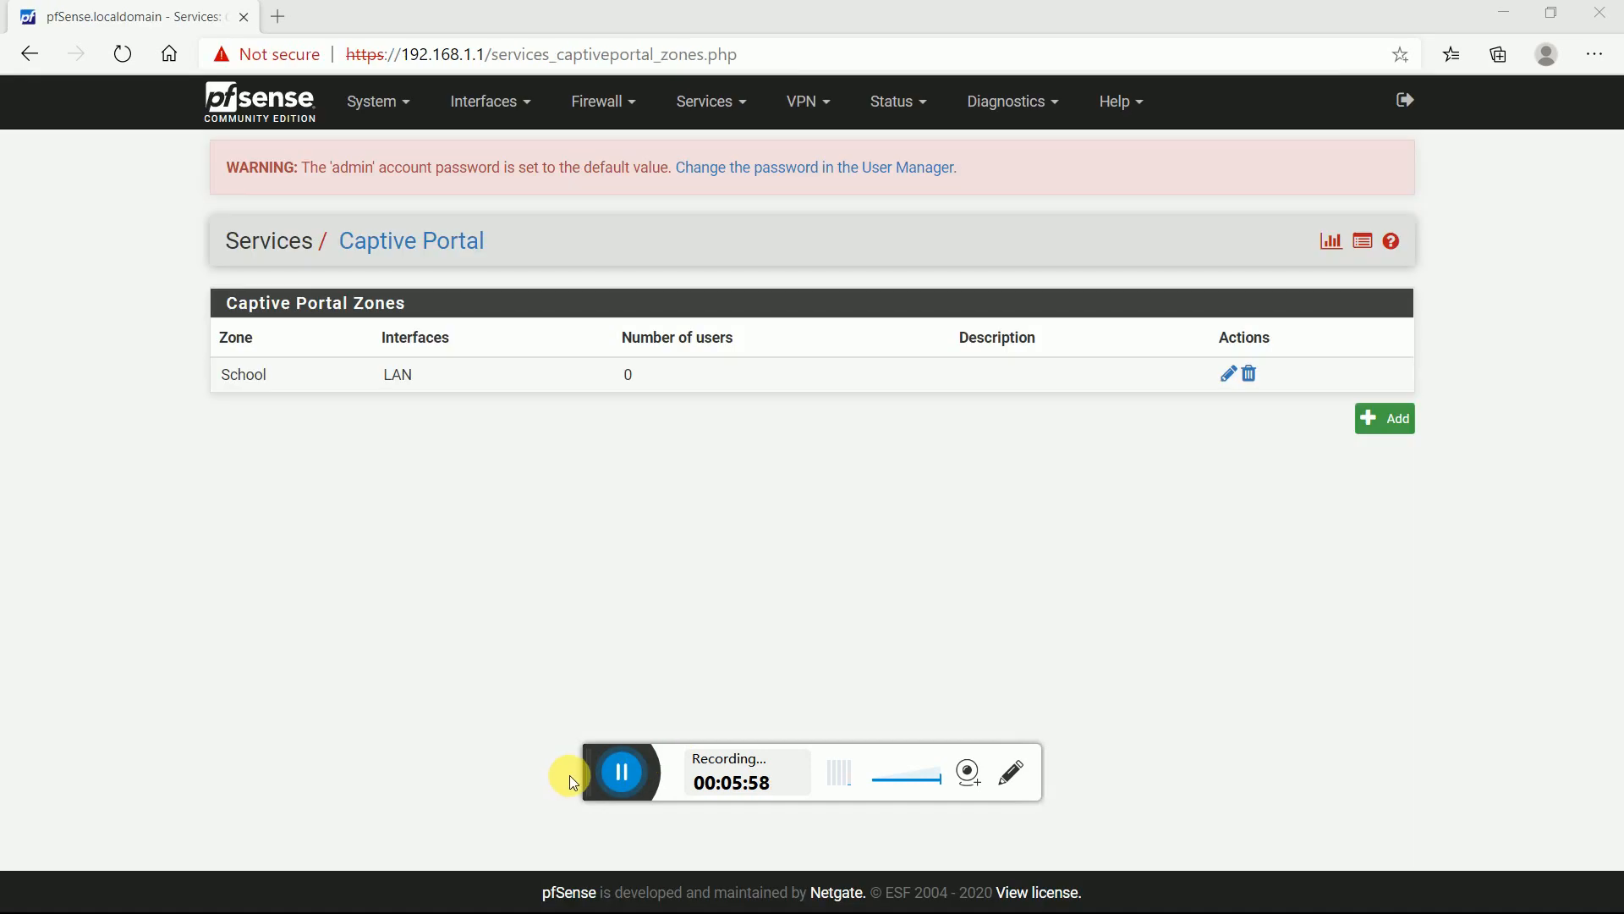
click(570, 775)
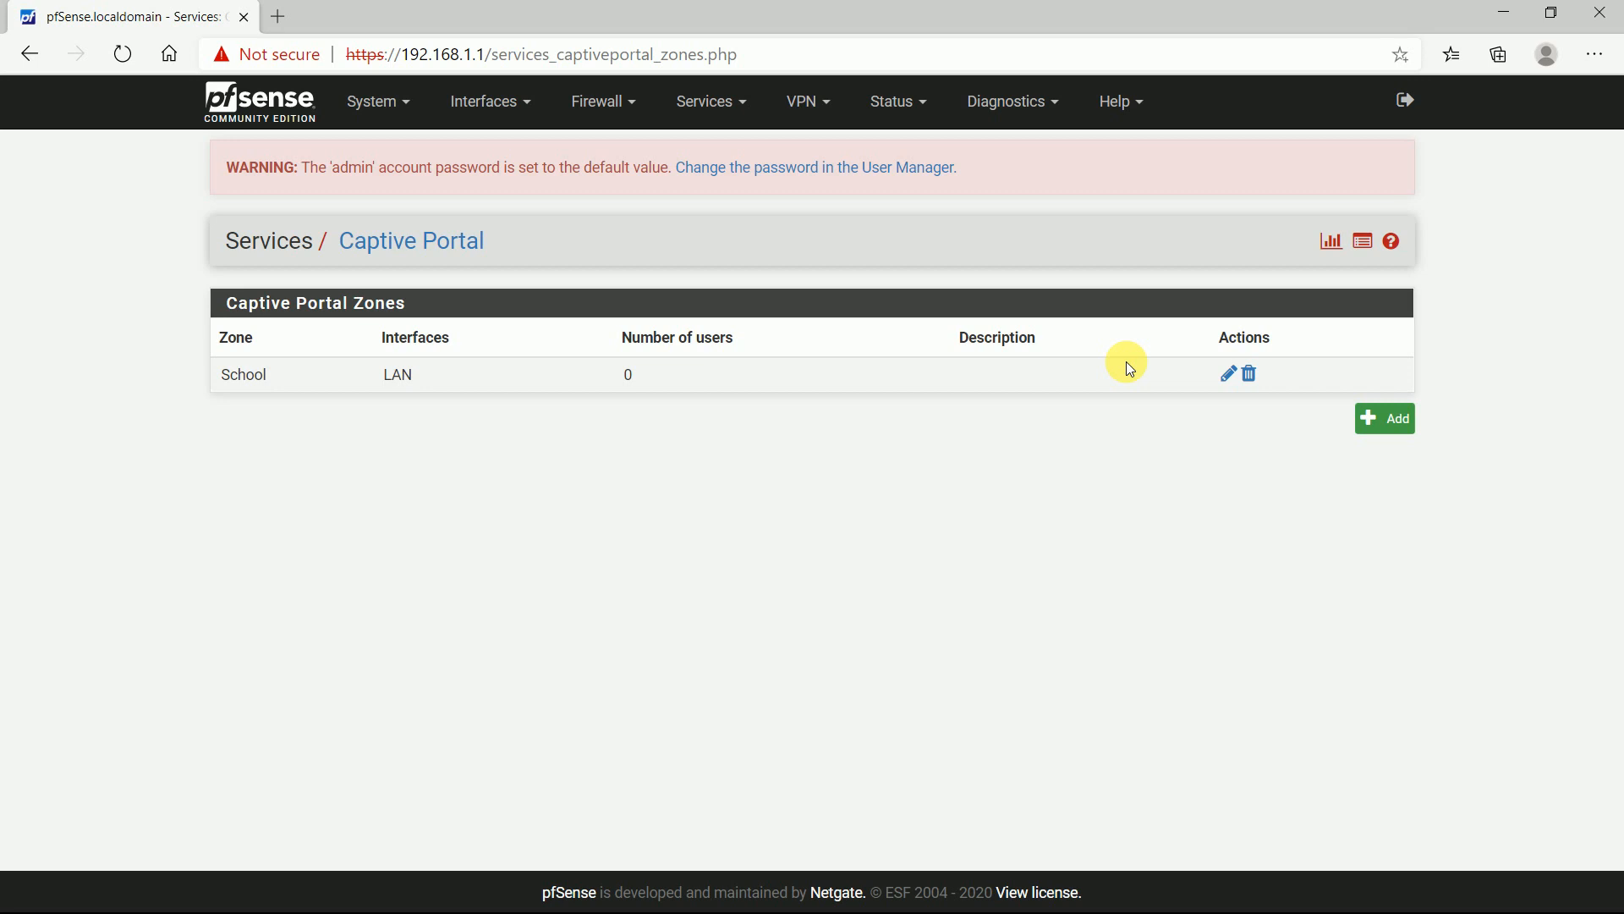
Step: Open the School zone's voucher settings and enable the creation, generation and activation of rolls with vouchers
click(1228, 374)
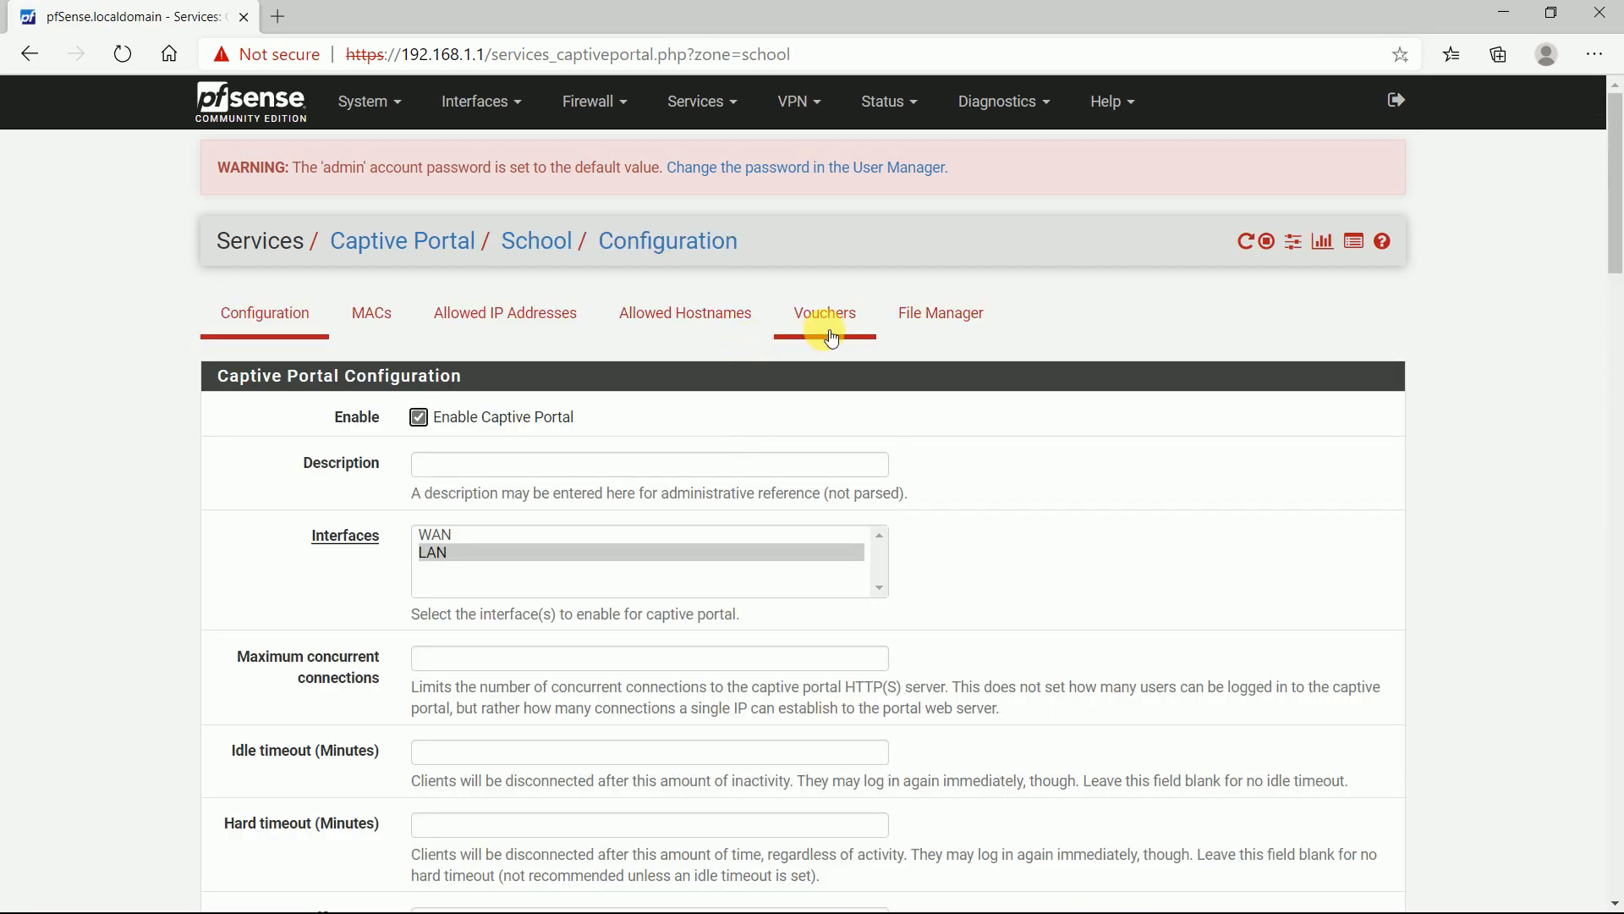
click(835, 321)
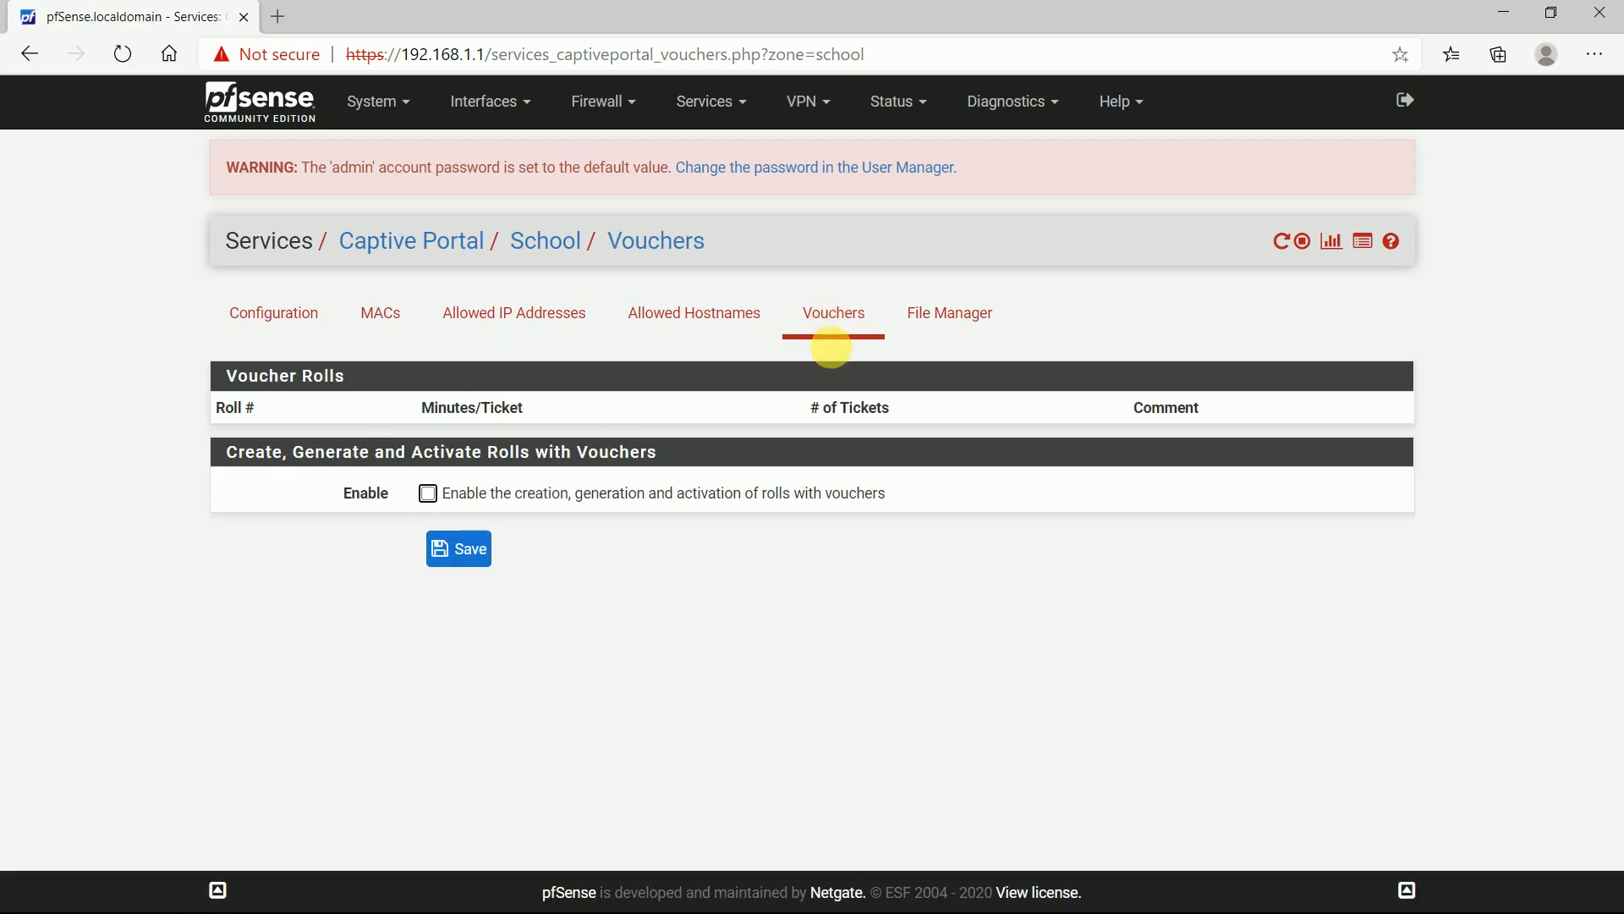
click(428, 494)
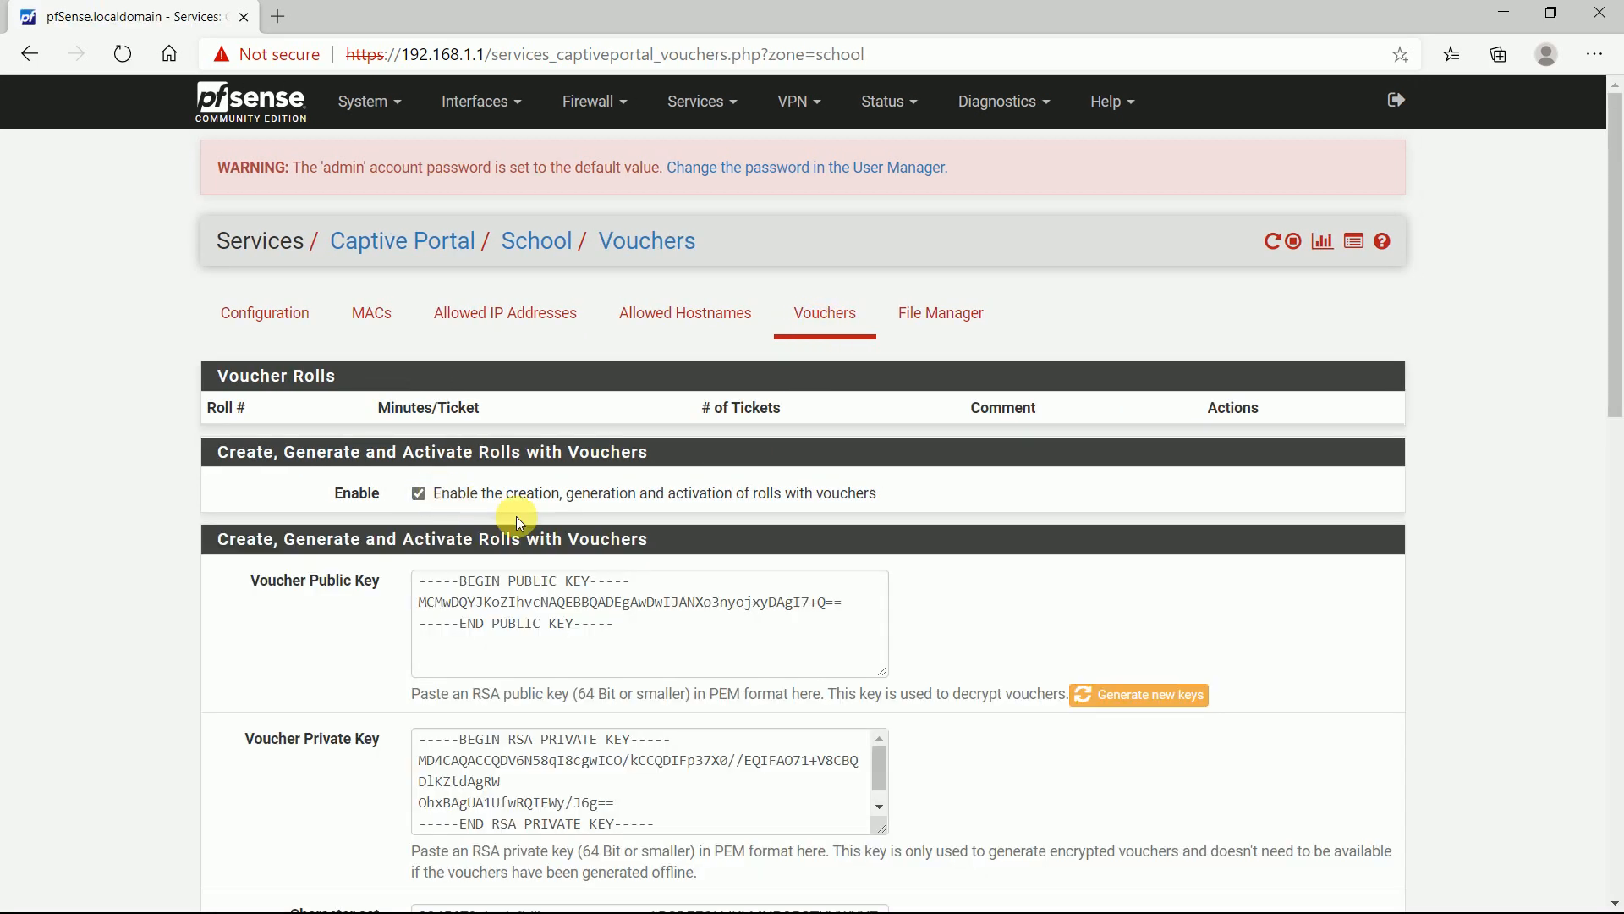
Step: Remove the lowercase letters from the voucher character set so it reads 2345678ABCDEFGHJKLMNPQRSTUVWXYZ, and save the voucher settings
scroll(647, 599, down, 4)
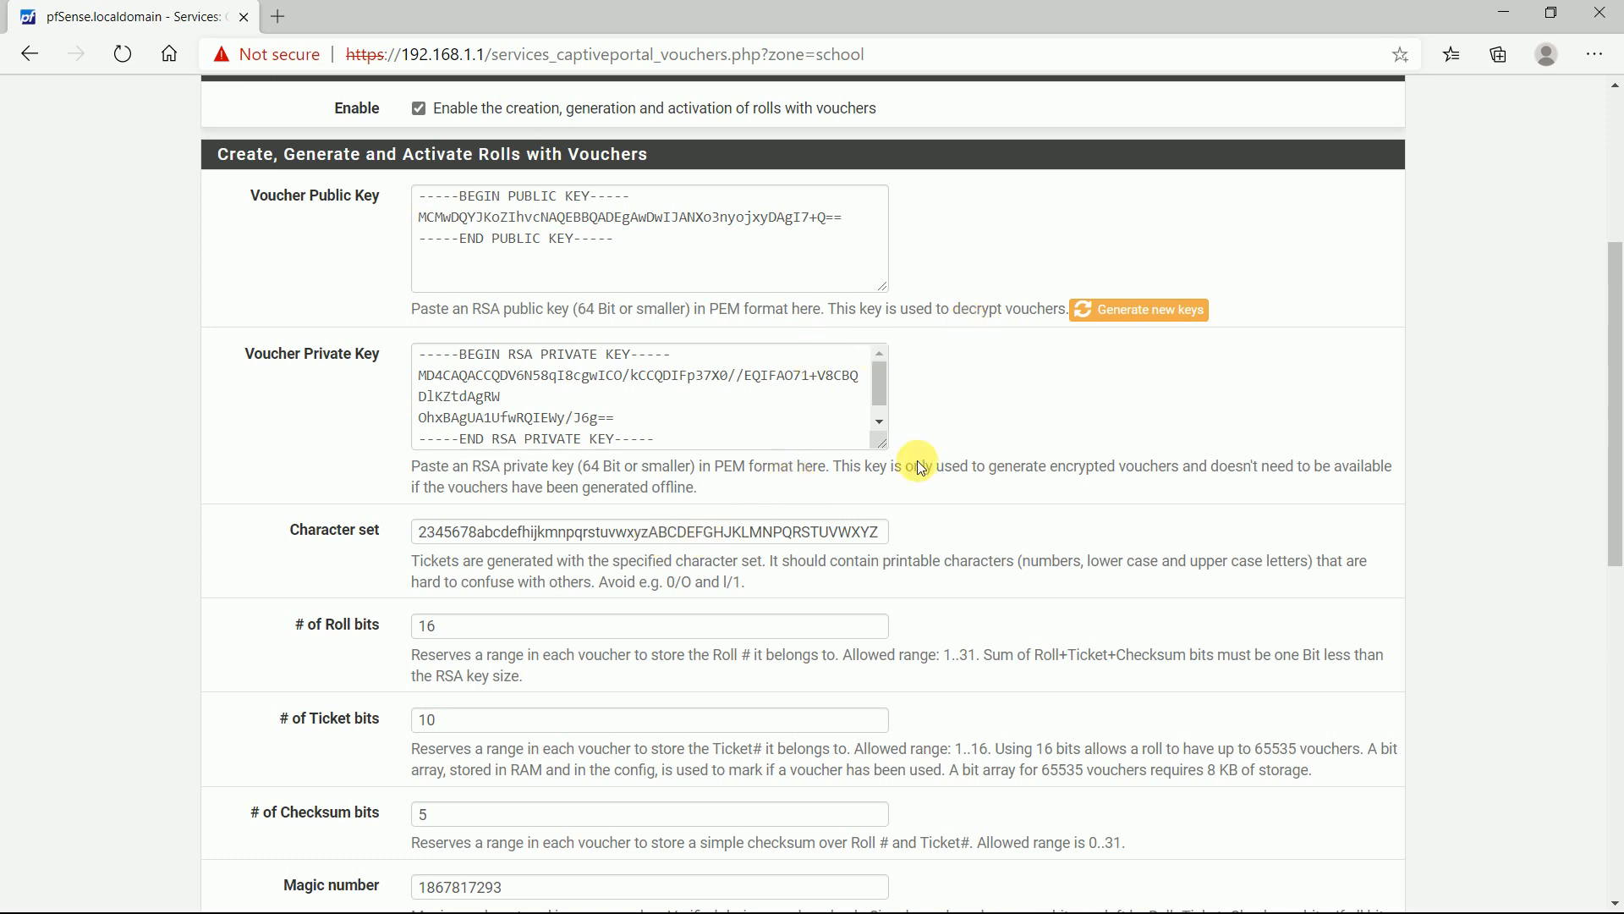
scroll(913, 466, up, 2)
scroll(906, 475, down, 1)
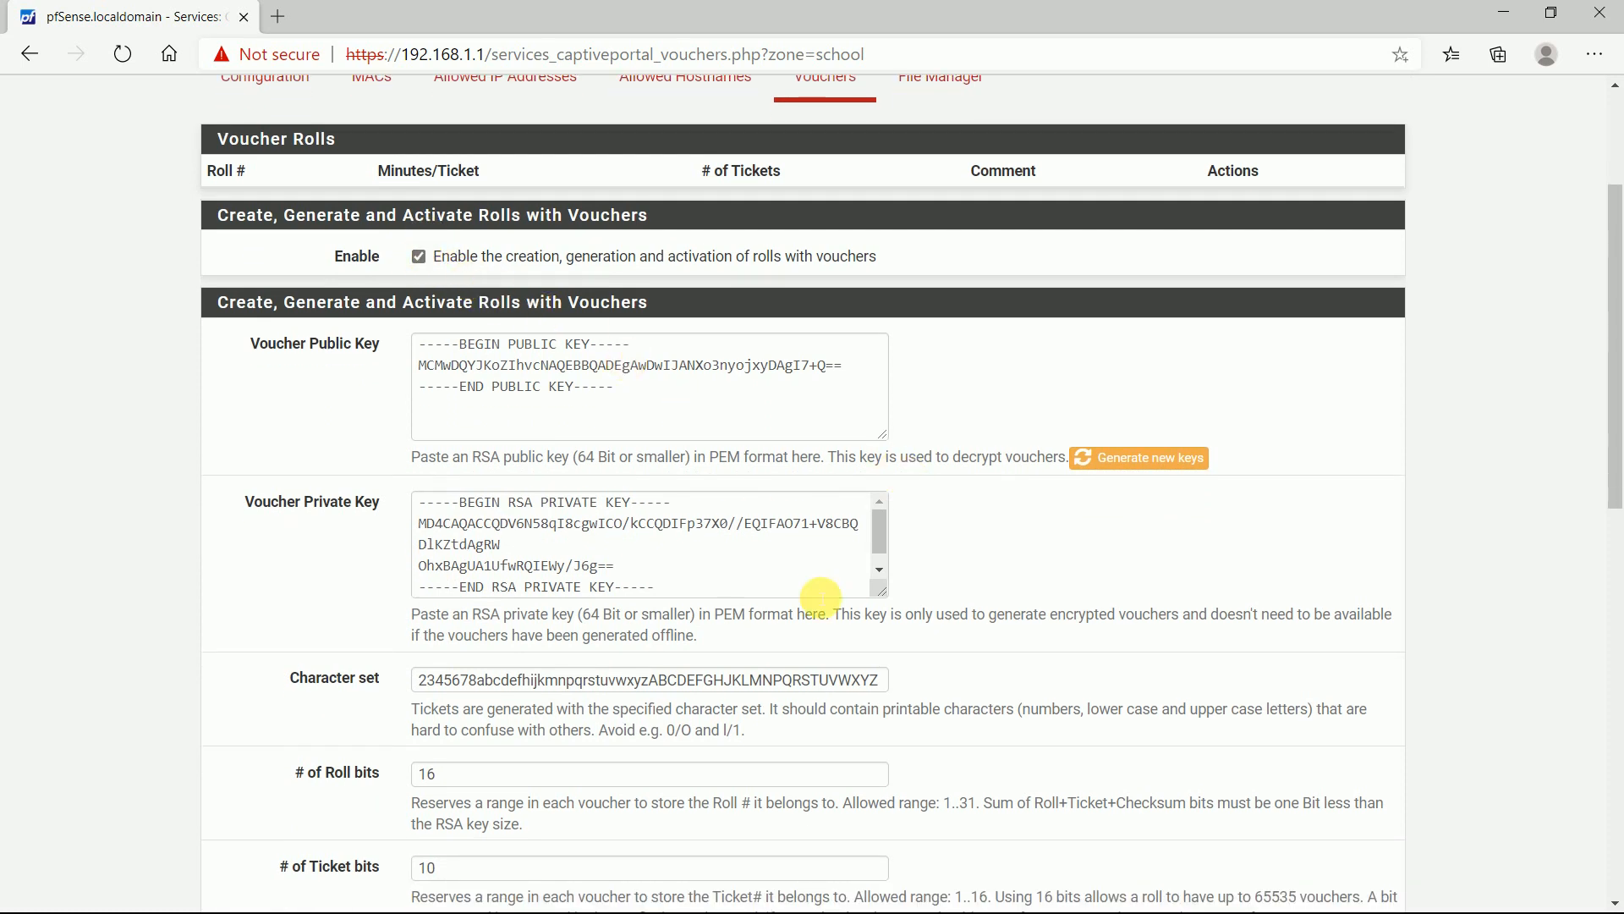
scroll(825, 550, down, 1)
scroll(983, 616, down, 3)
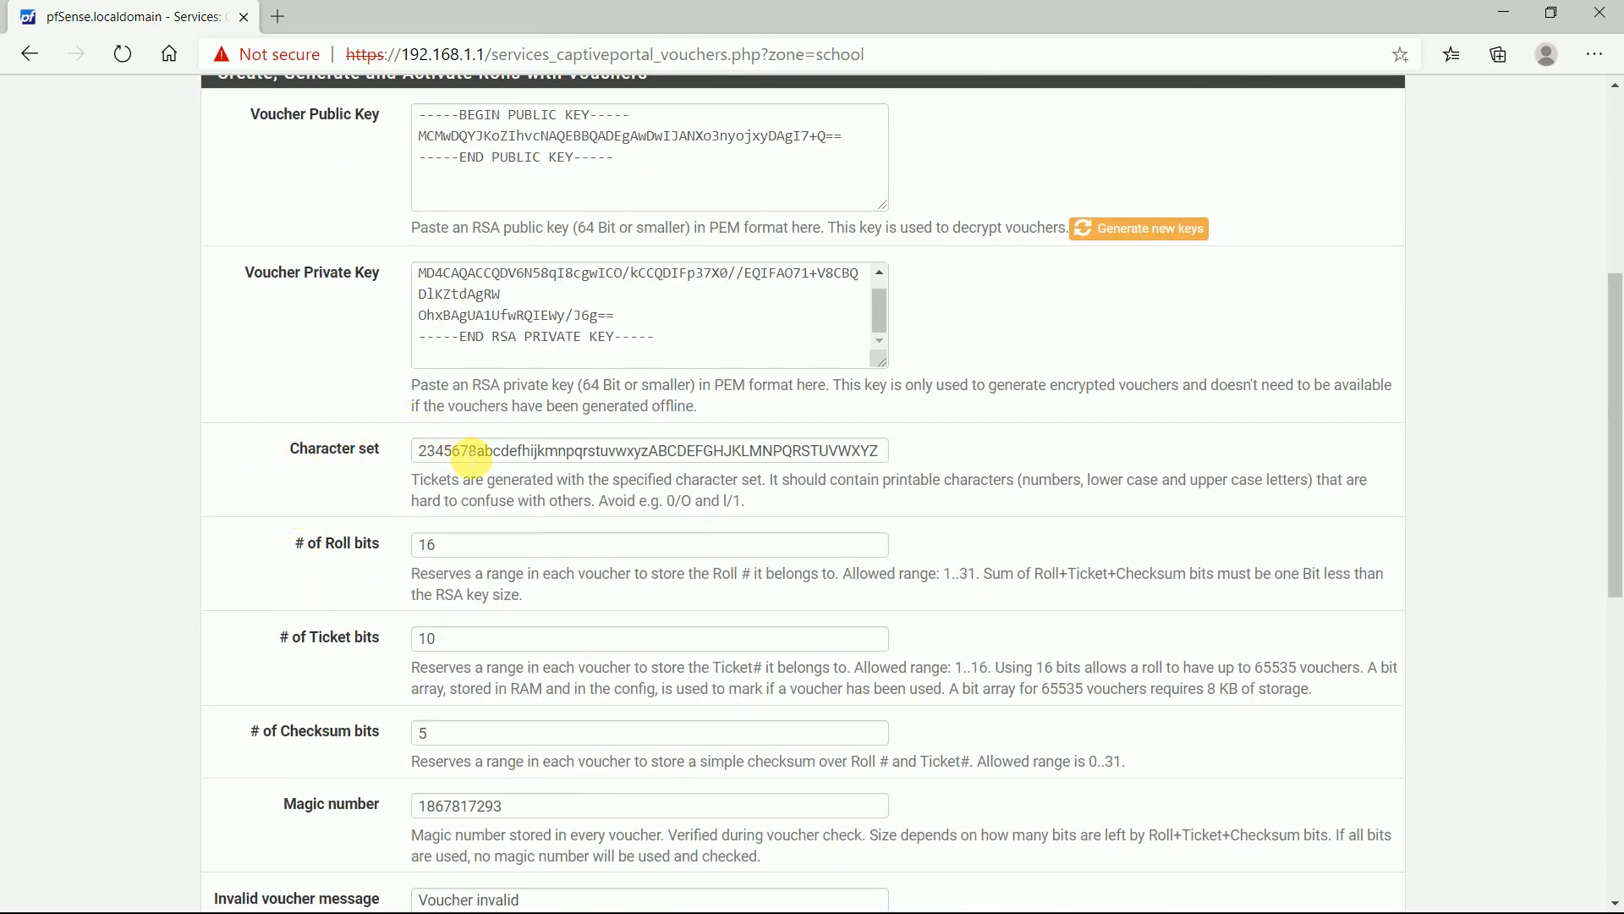
click(472, 455)
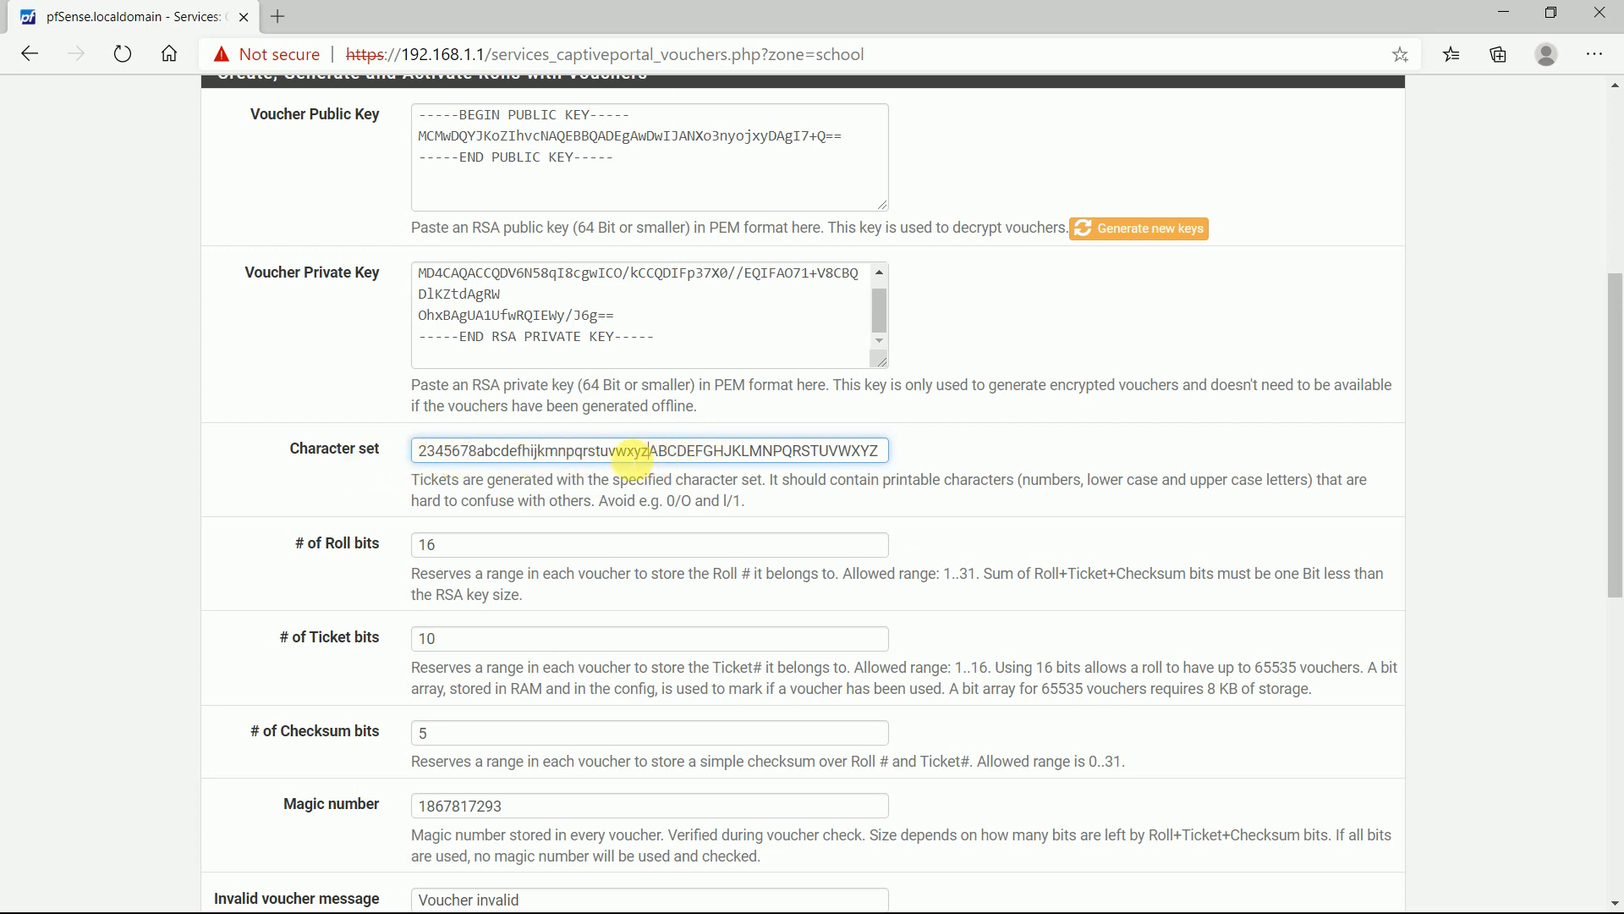
mouse_move(648, 457)
mouse_down()
mouse_move(484, 465)
mouse_move(652, 463)
mouse_up()
key(BackSpace)
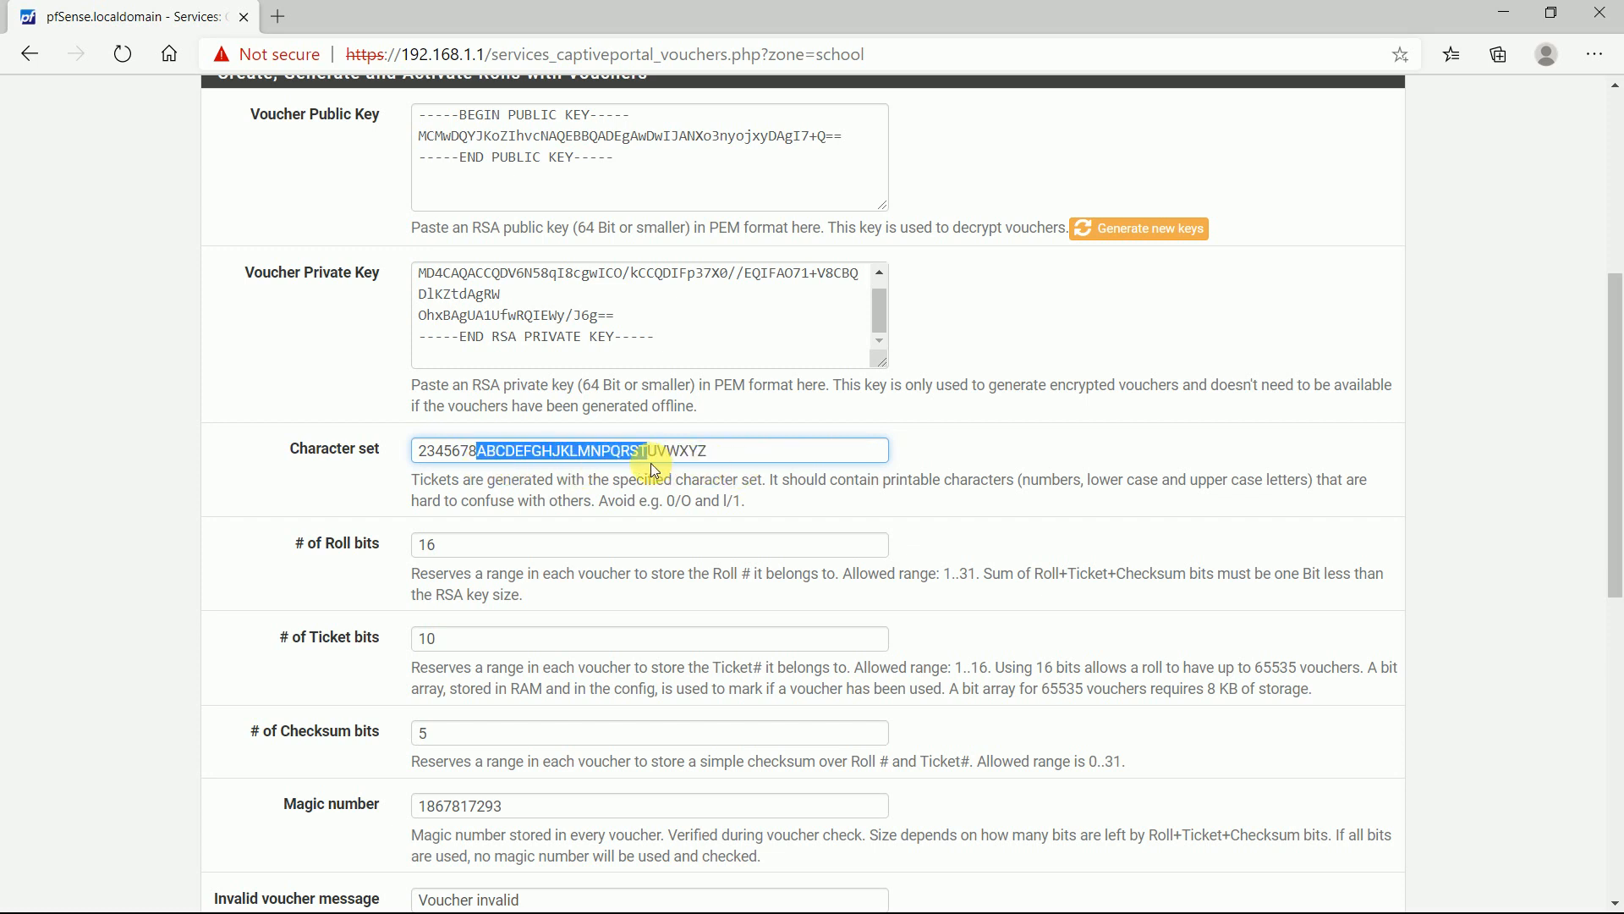
click(723, 450)
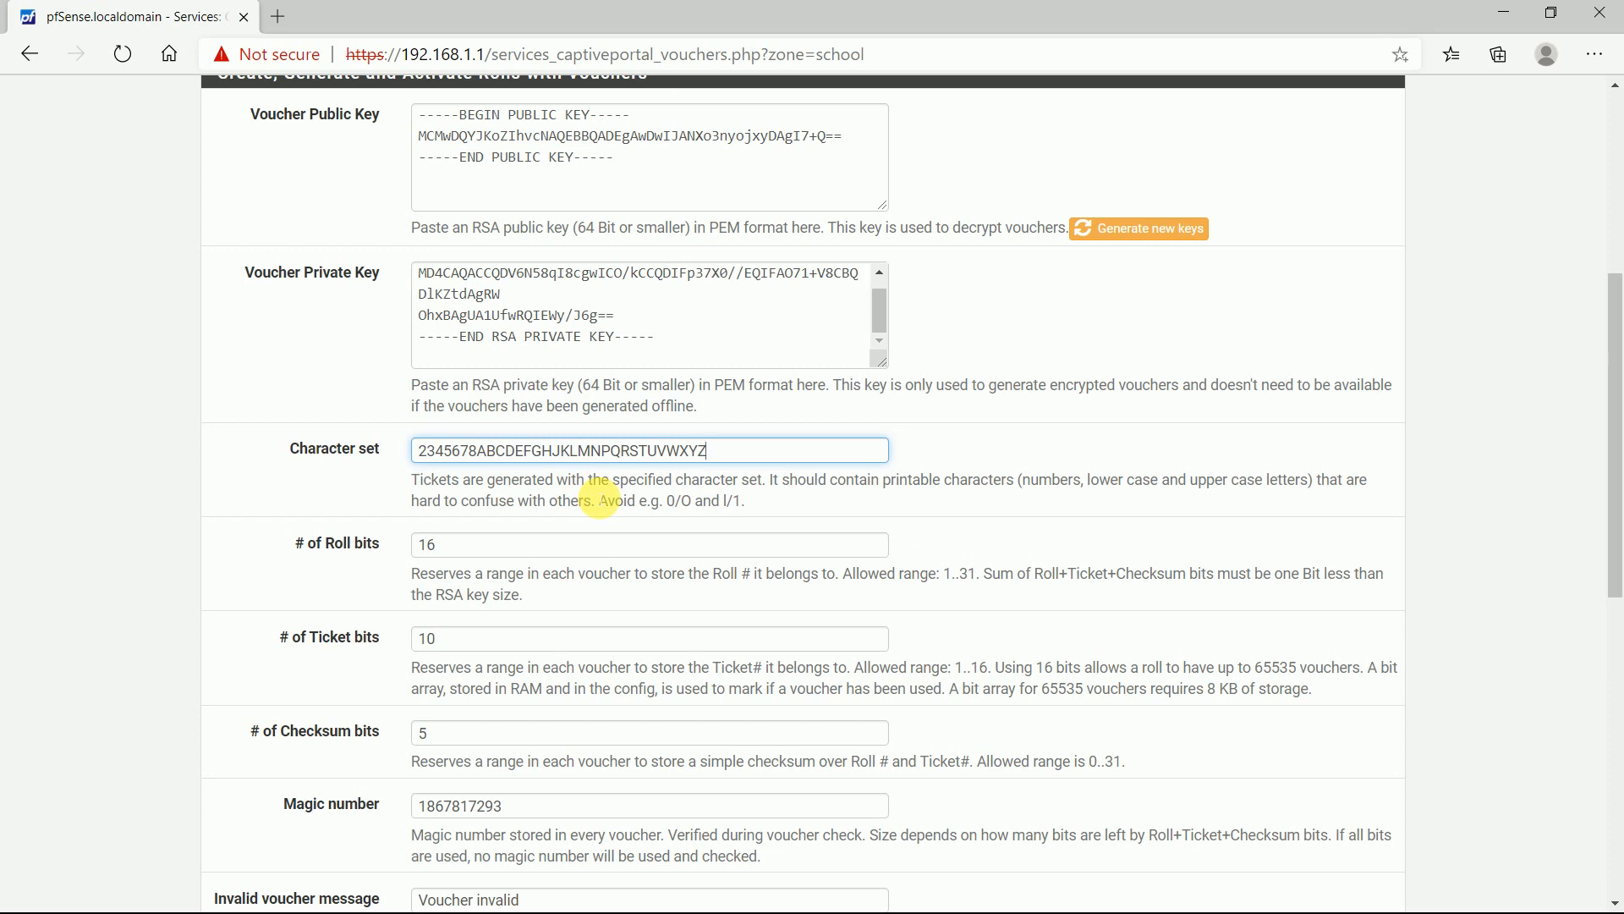
scroll(599, 499, up, 1)
scroll(600, 499, down, 6)
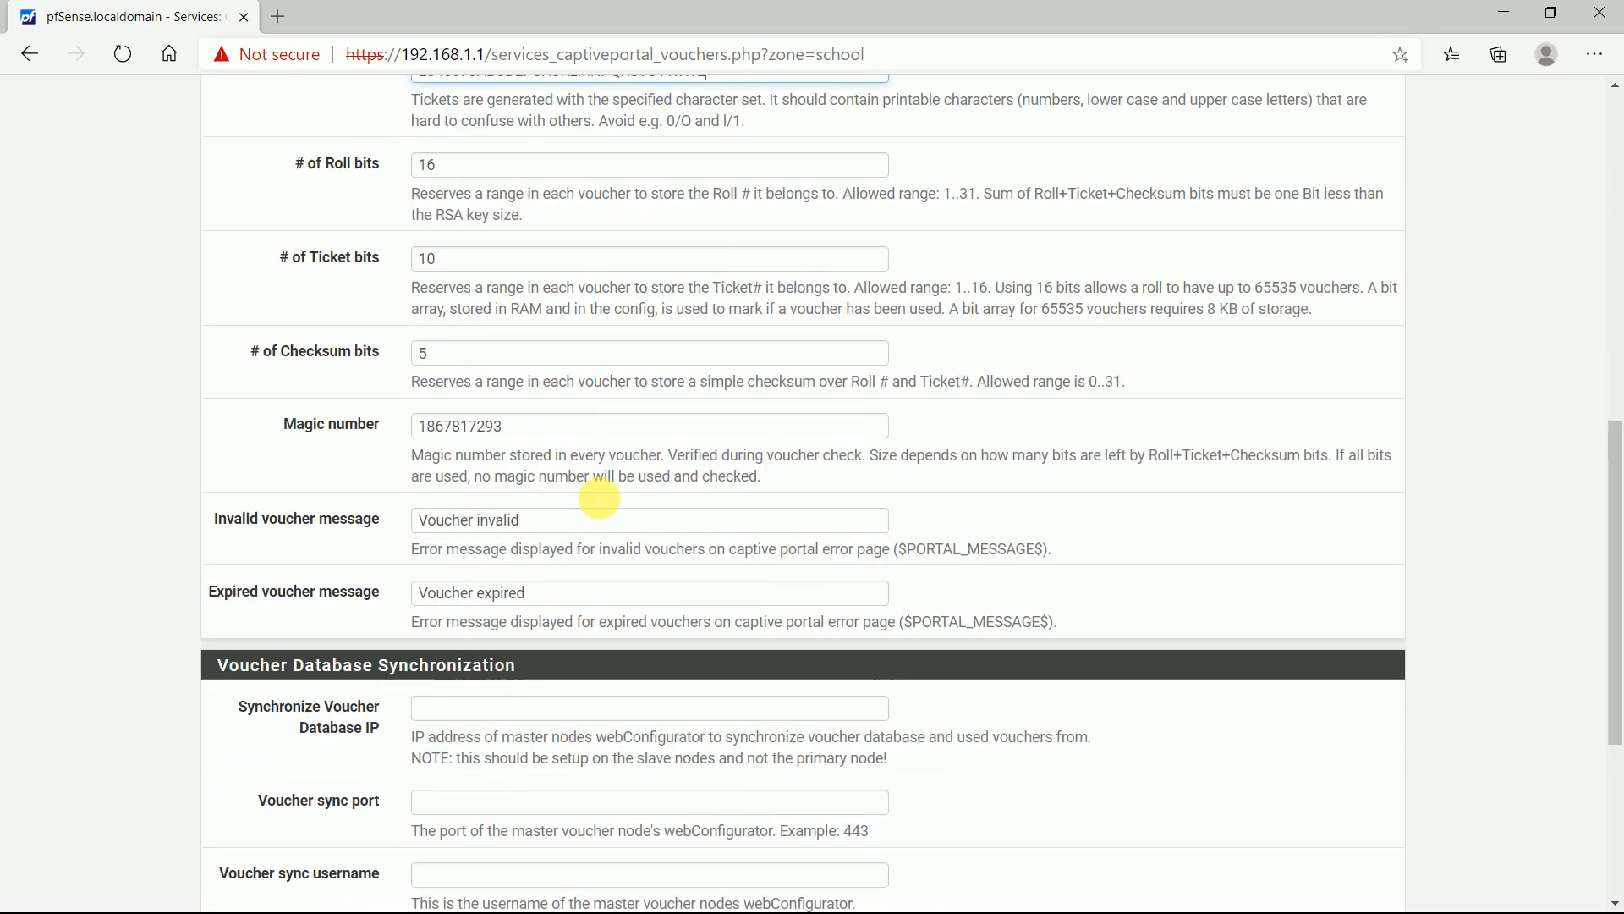
scroll(600, 499, down, 3)
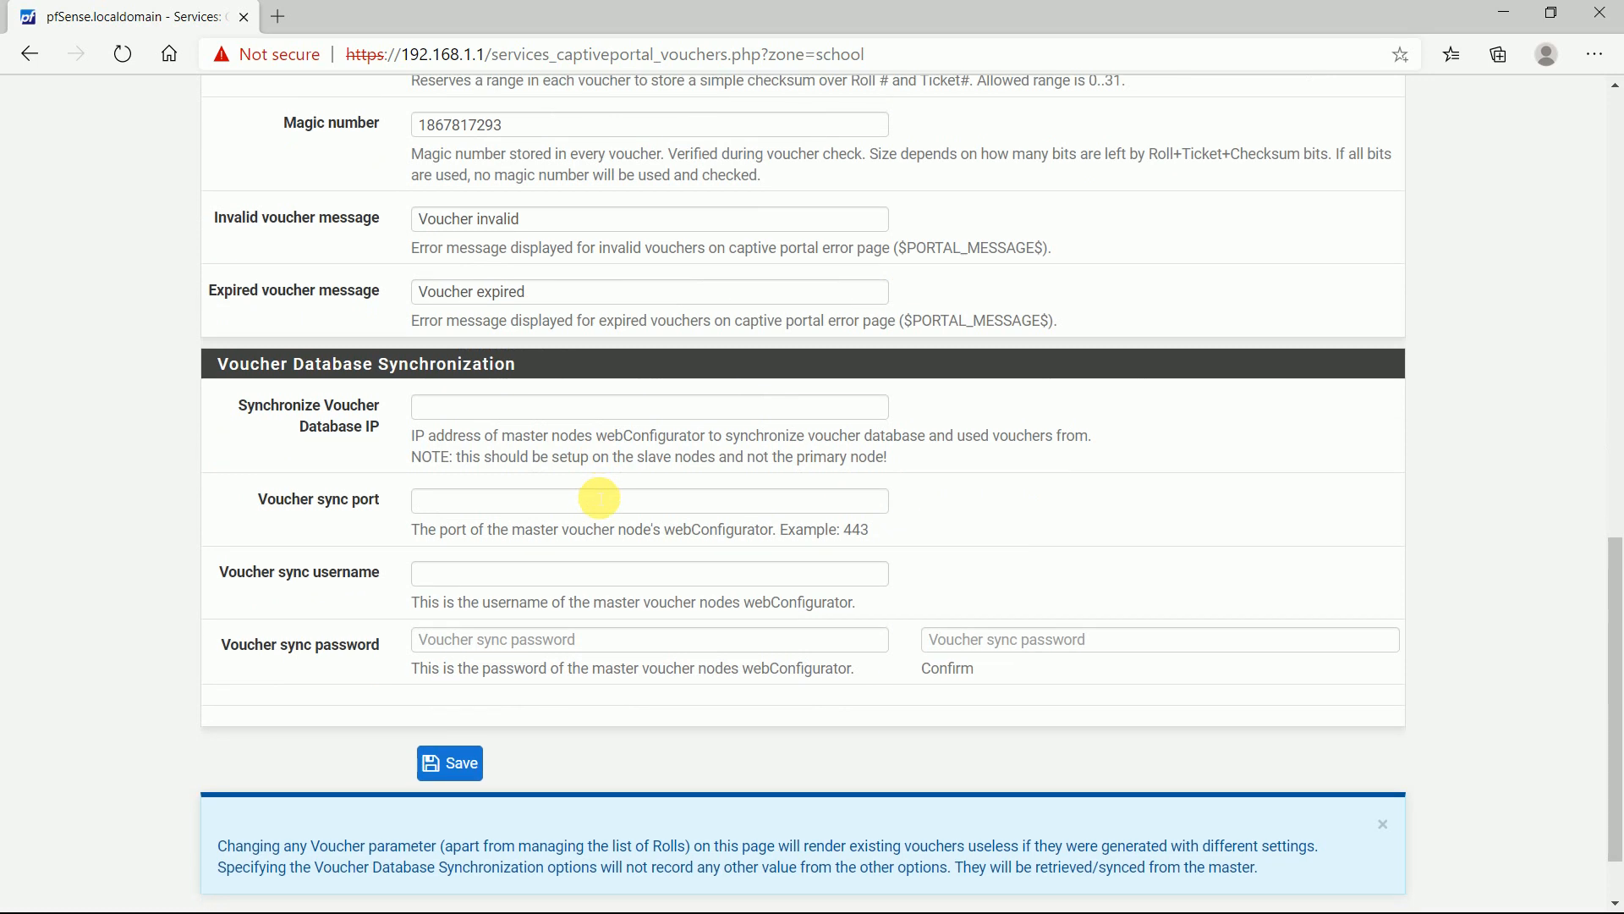
click(448, 763)
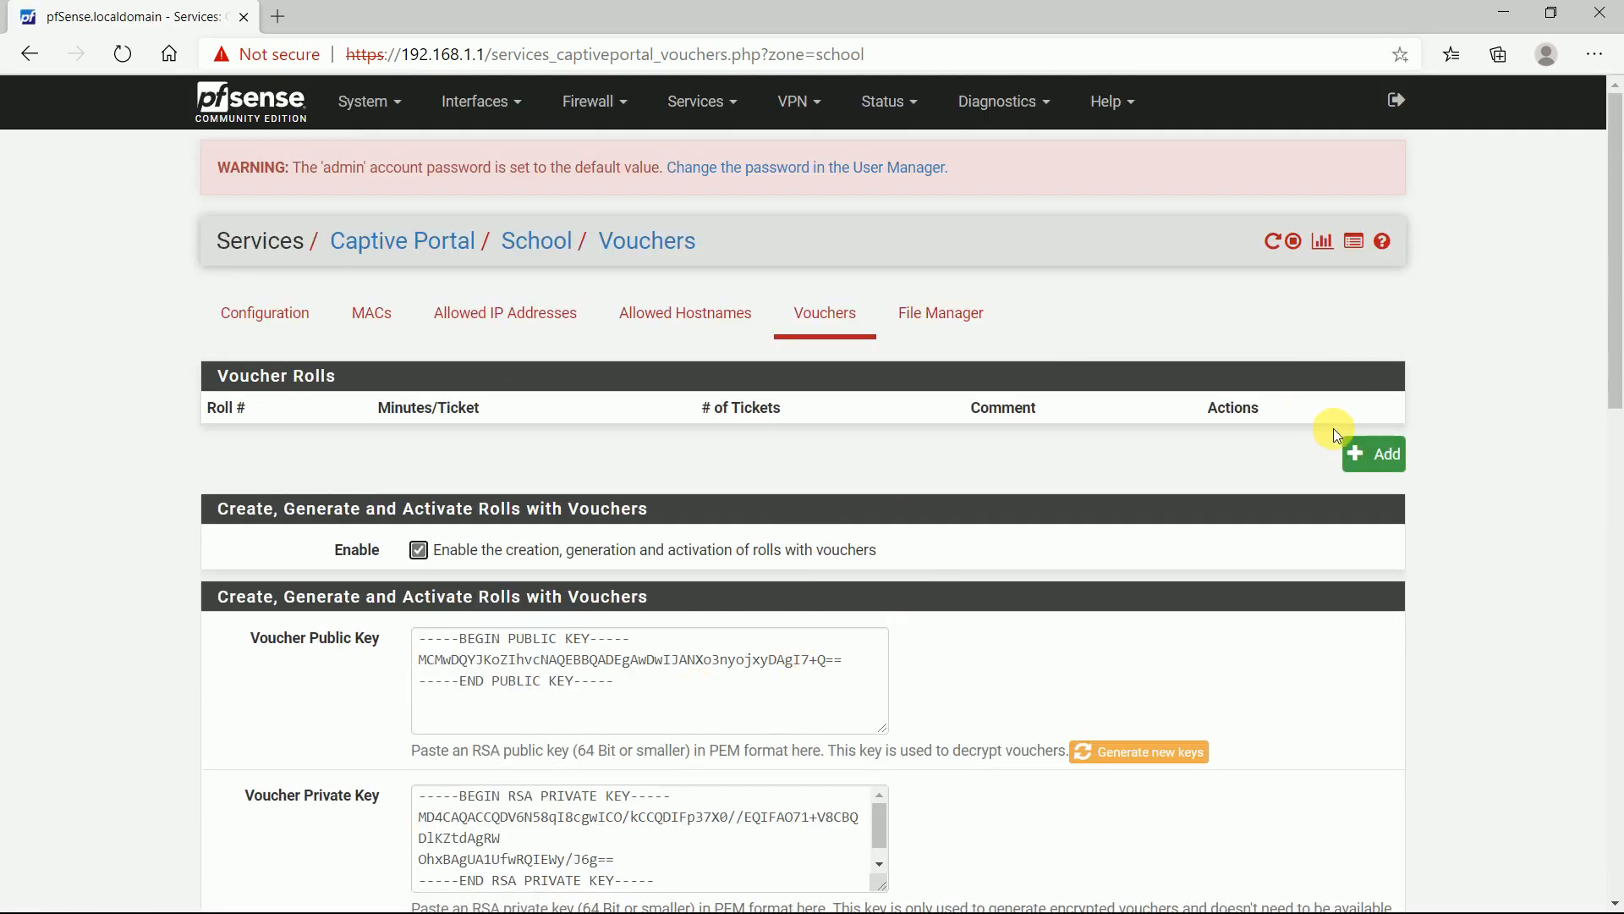
Step: Add a voucher roll with roll number 1, 120 minutes per ticket and a count of 50
click(1363, 454)
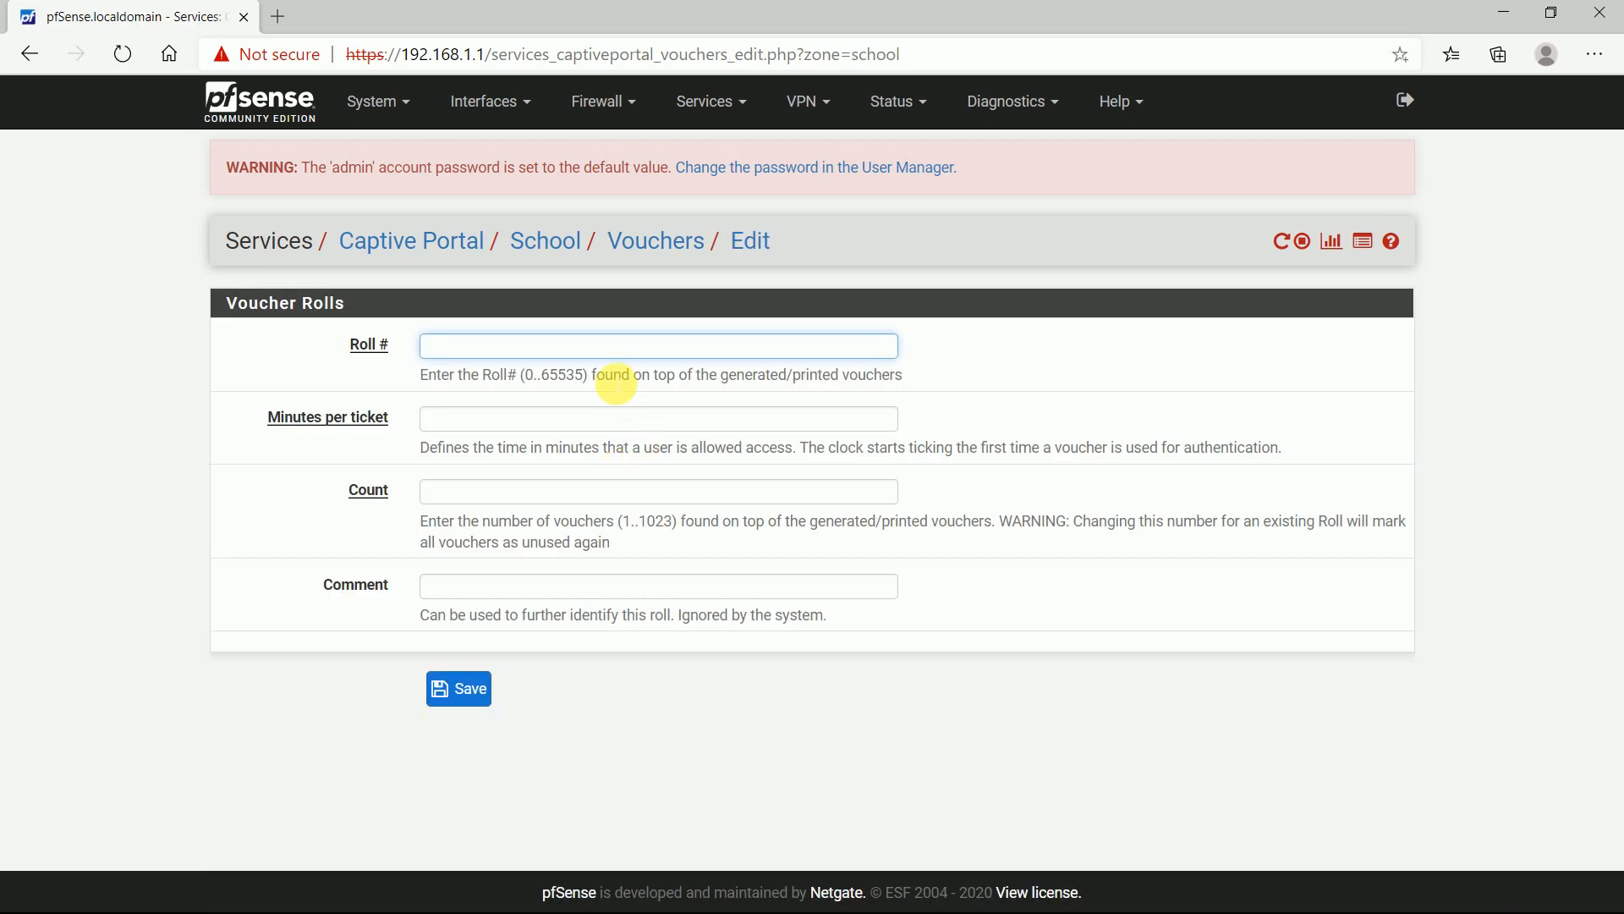
text(1)
key(Tab)
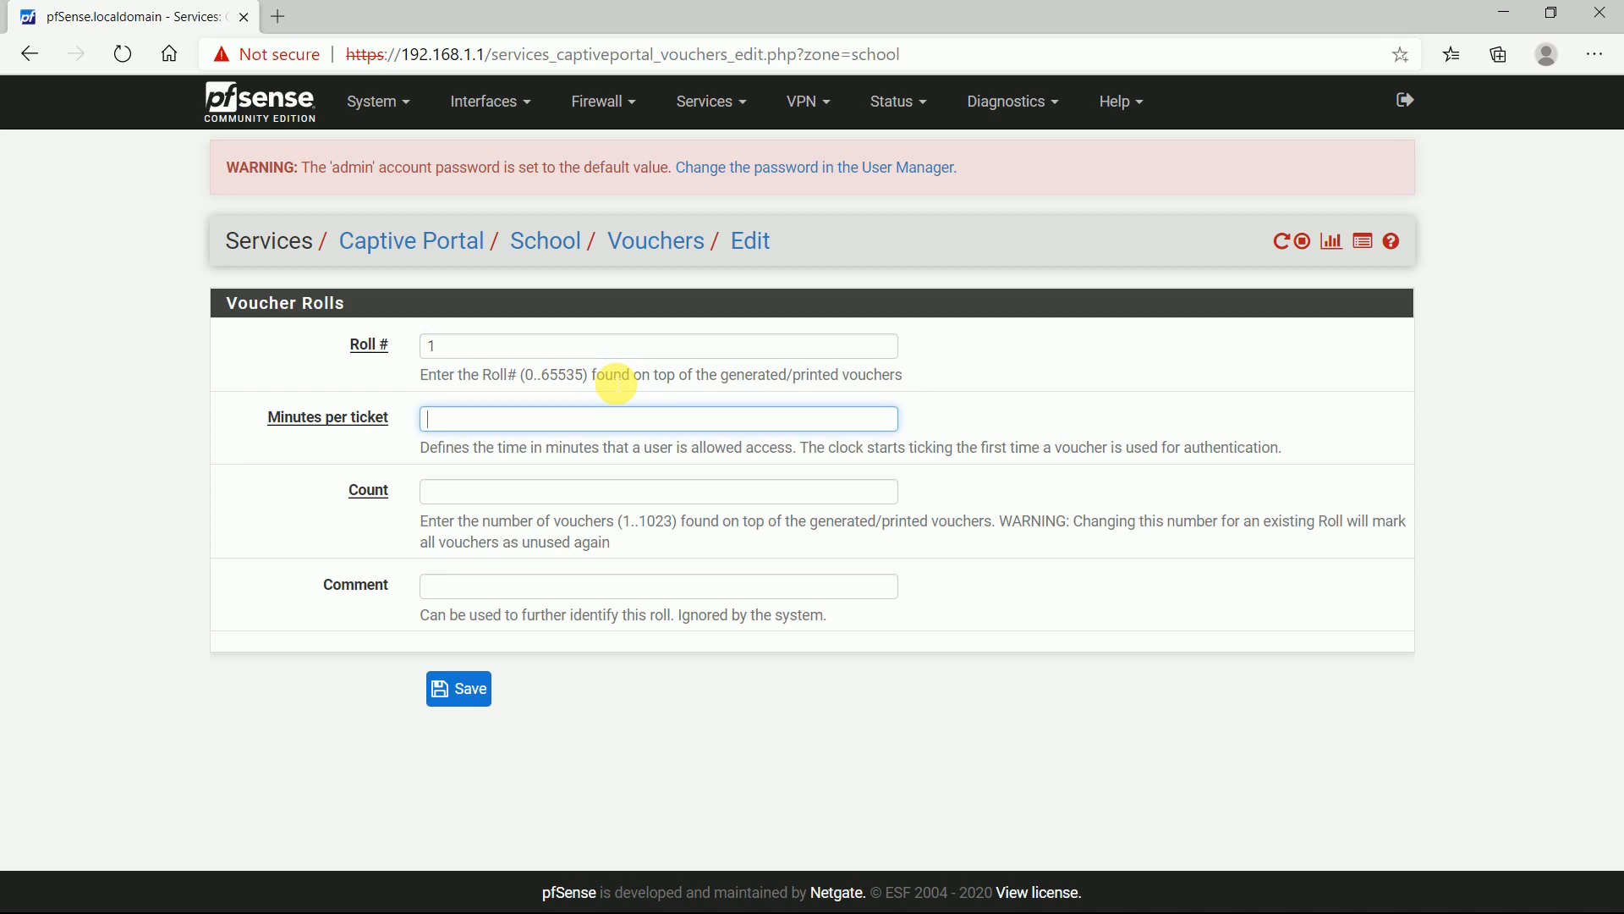
text(120)
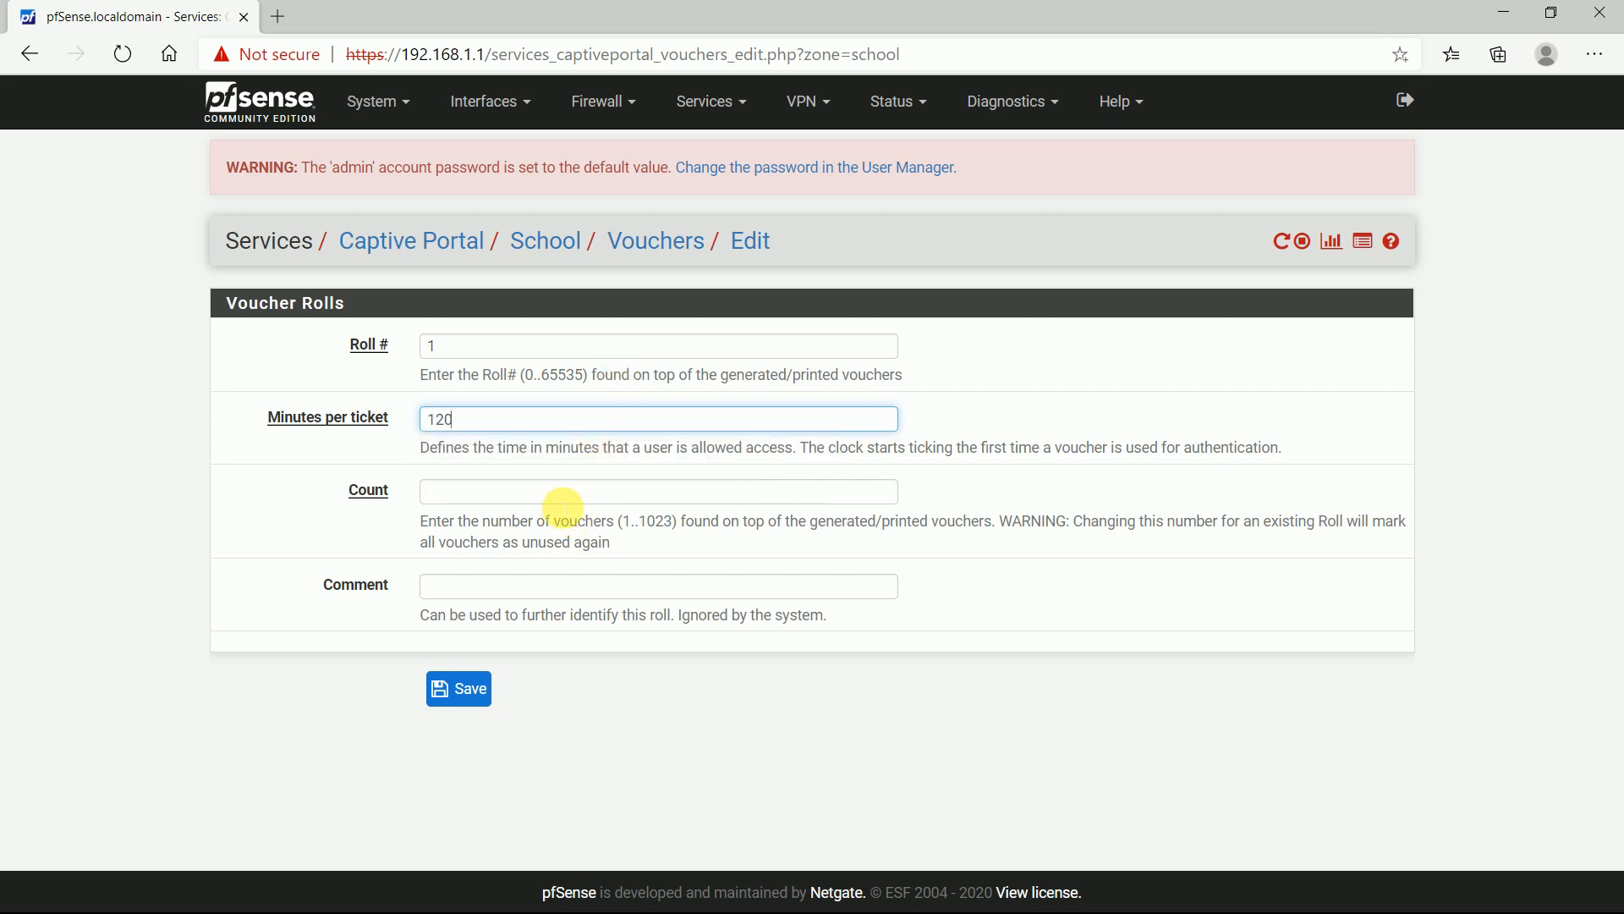
click(563, 499)
text(50)
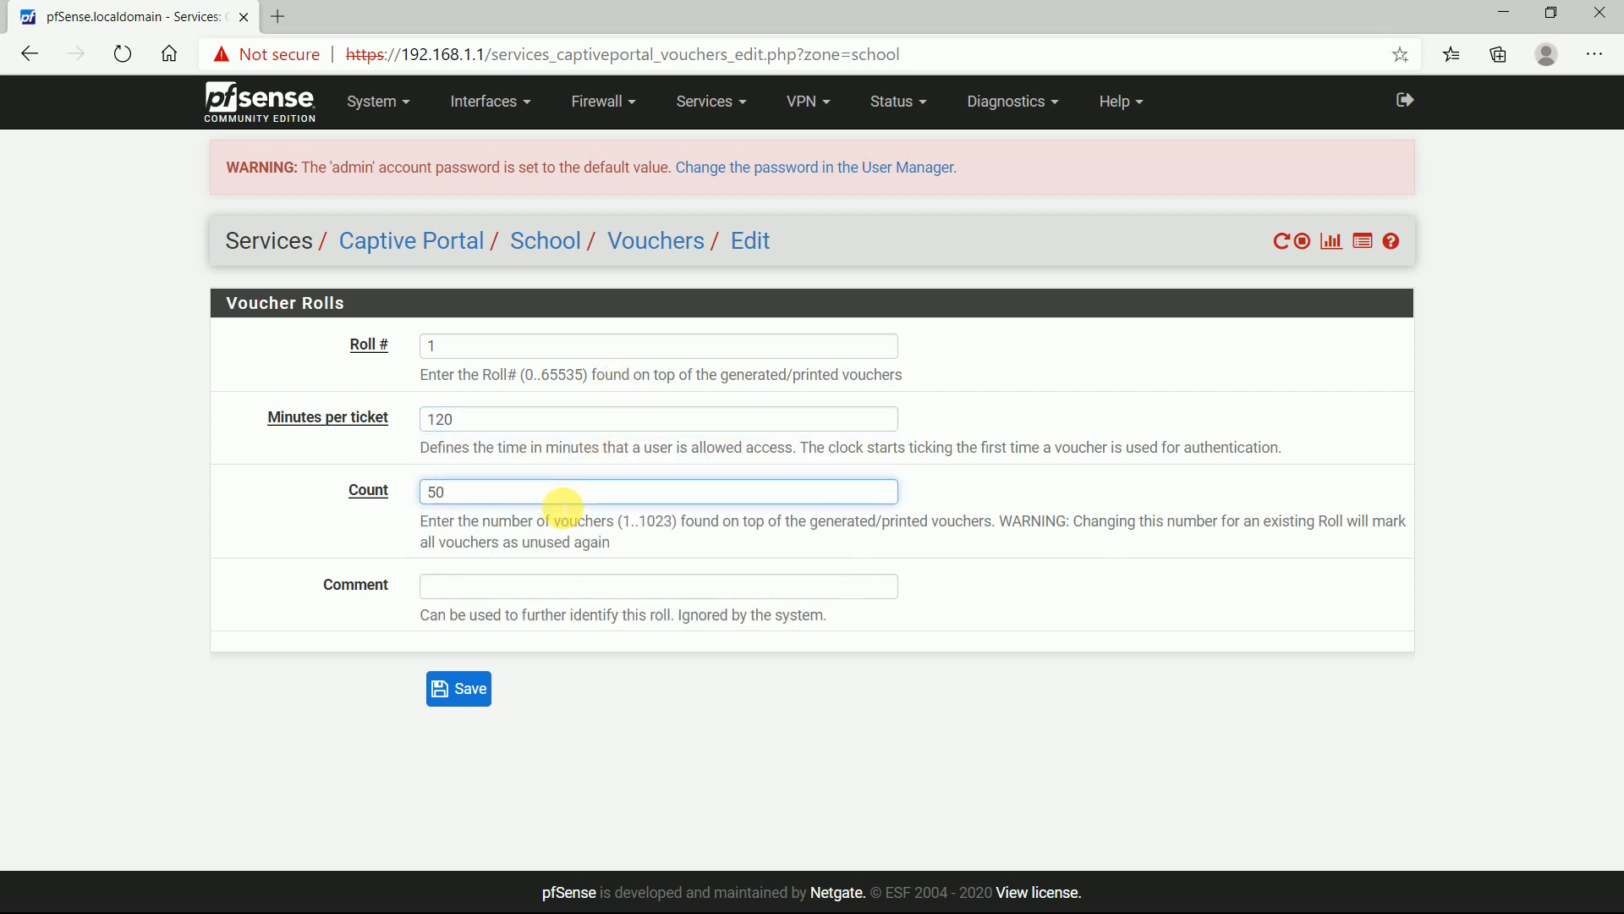
Step: Enter "voucher 2 hr" as the roll's comment and save the voucher roll
click(590, 586)
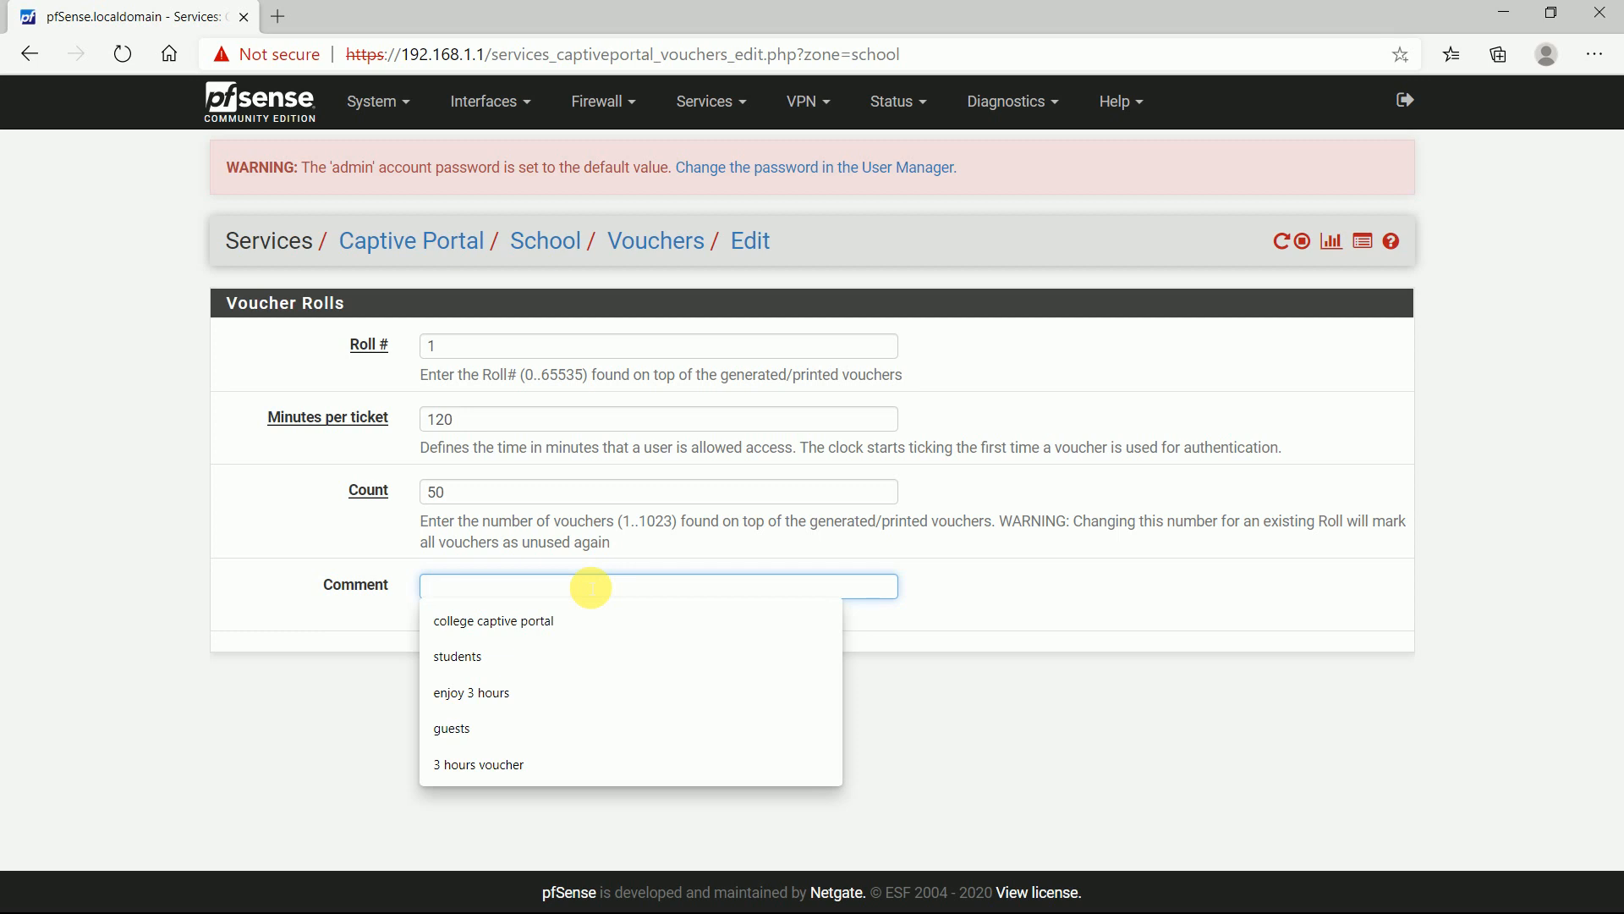
text(voucher)
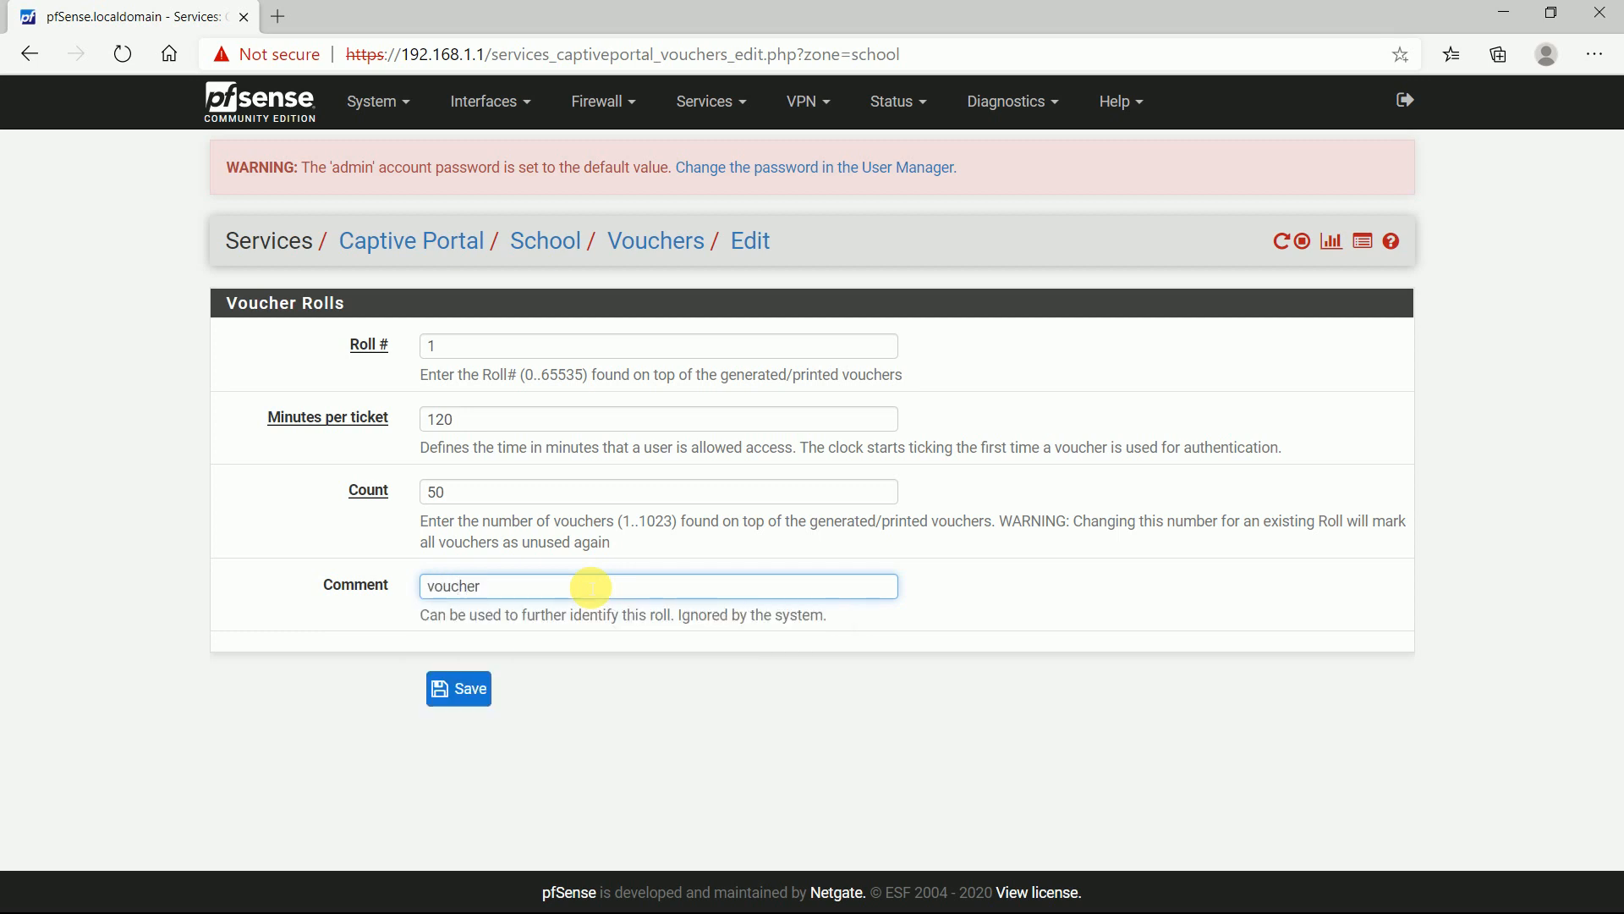
text( 2h)
key(BackSpace)
text(hr)
click(457, 697)
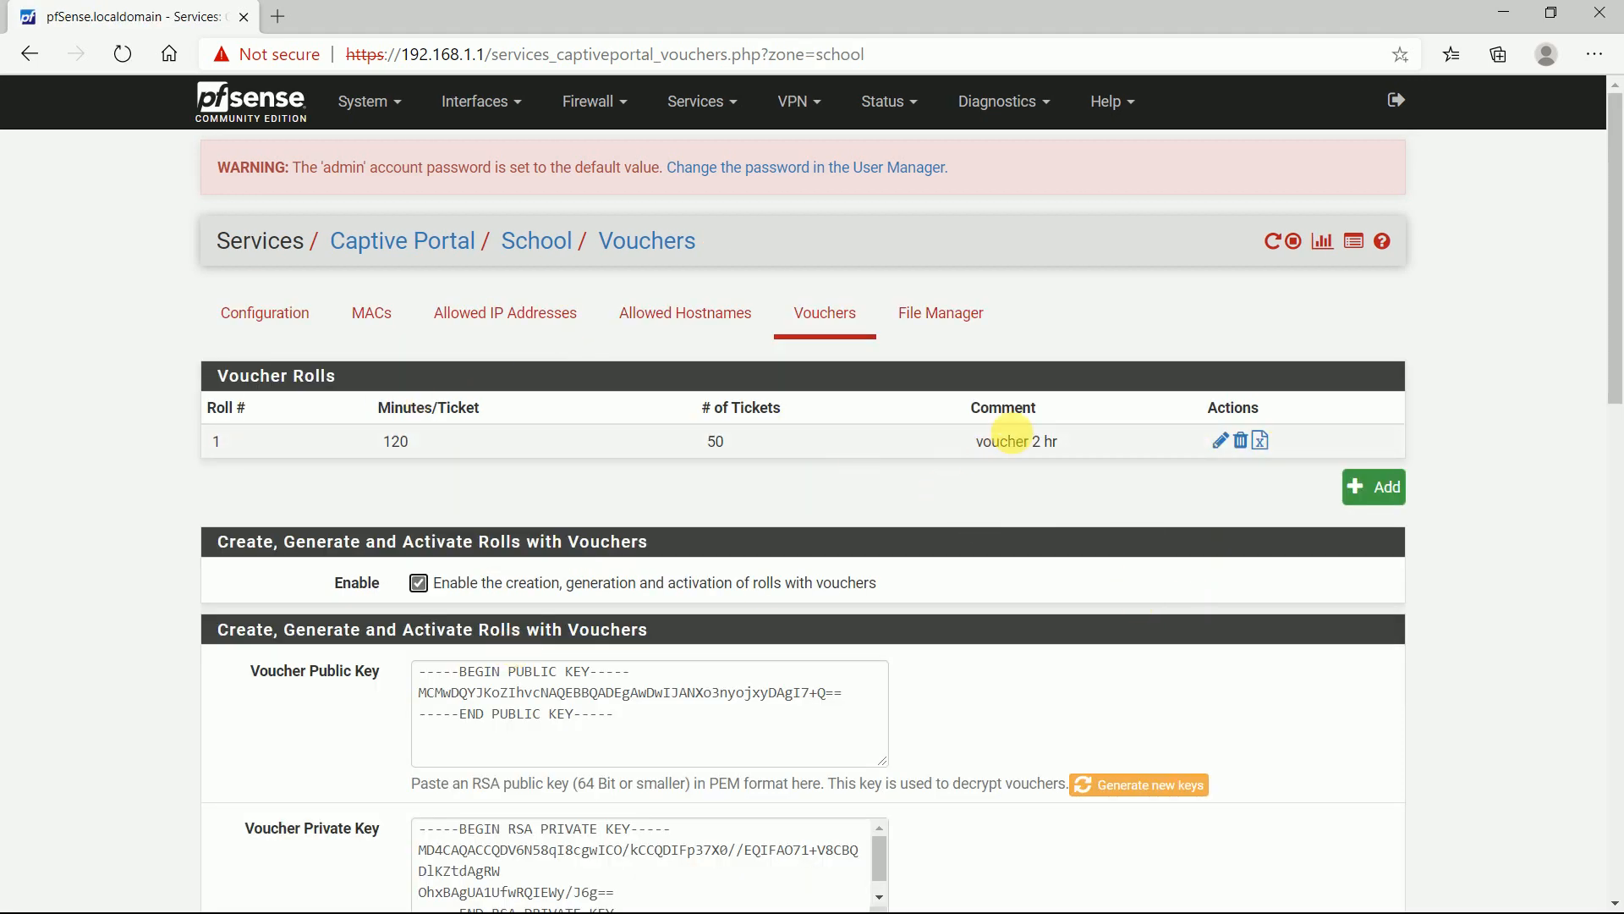
Step: Export the vouchers of roll 1 and open the downloaded vouchers_school_roll1.csv in Excel to review the codes
click(1263, 442)
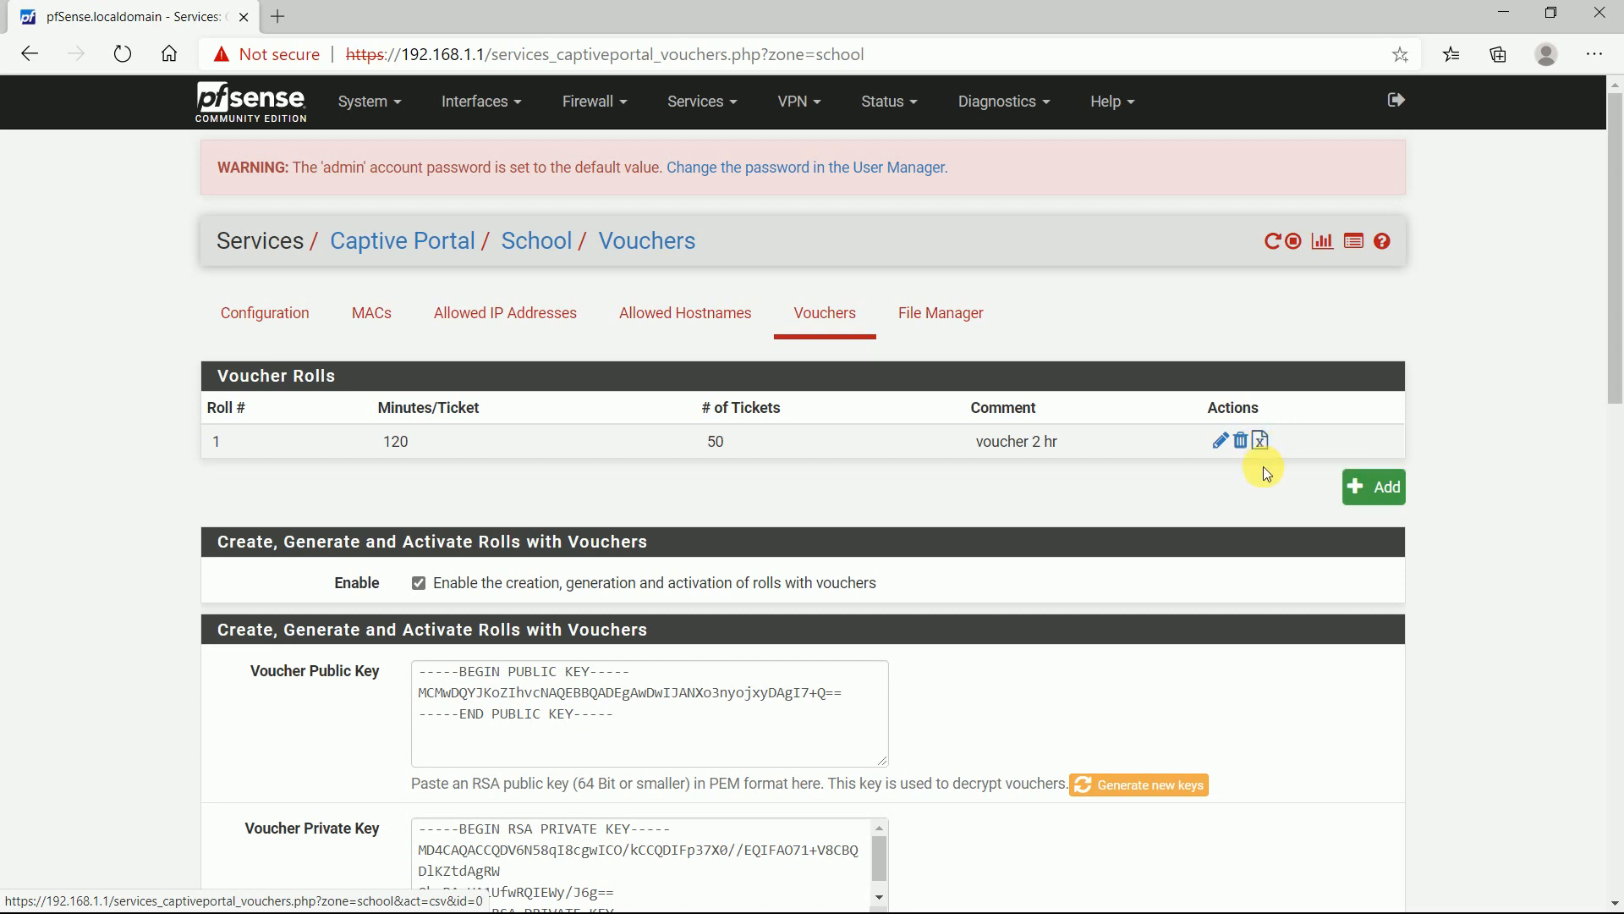
key(ctrl+j)
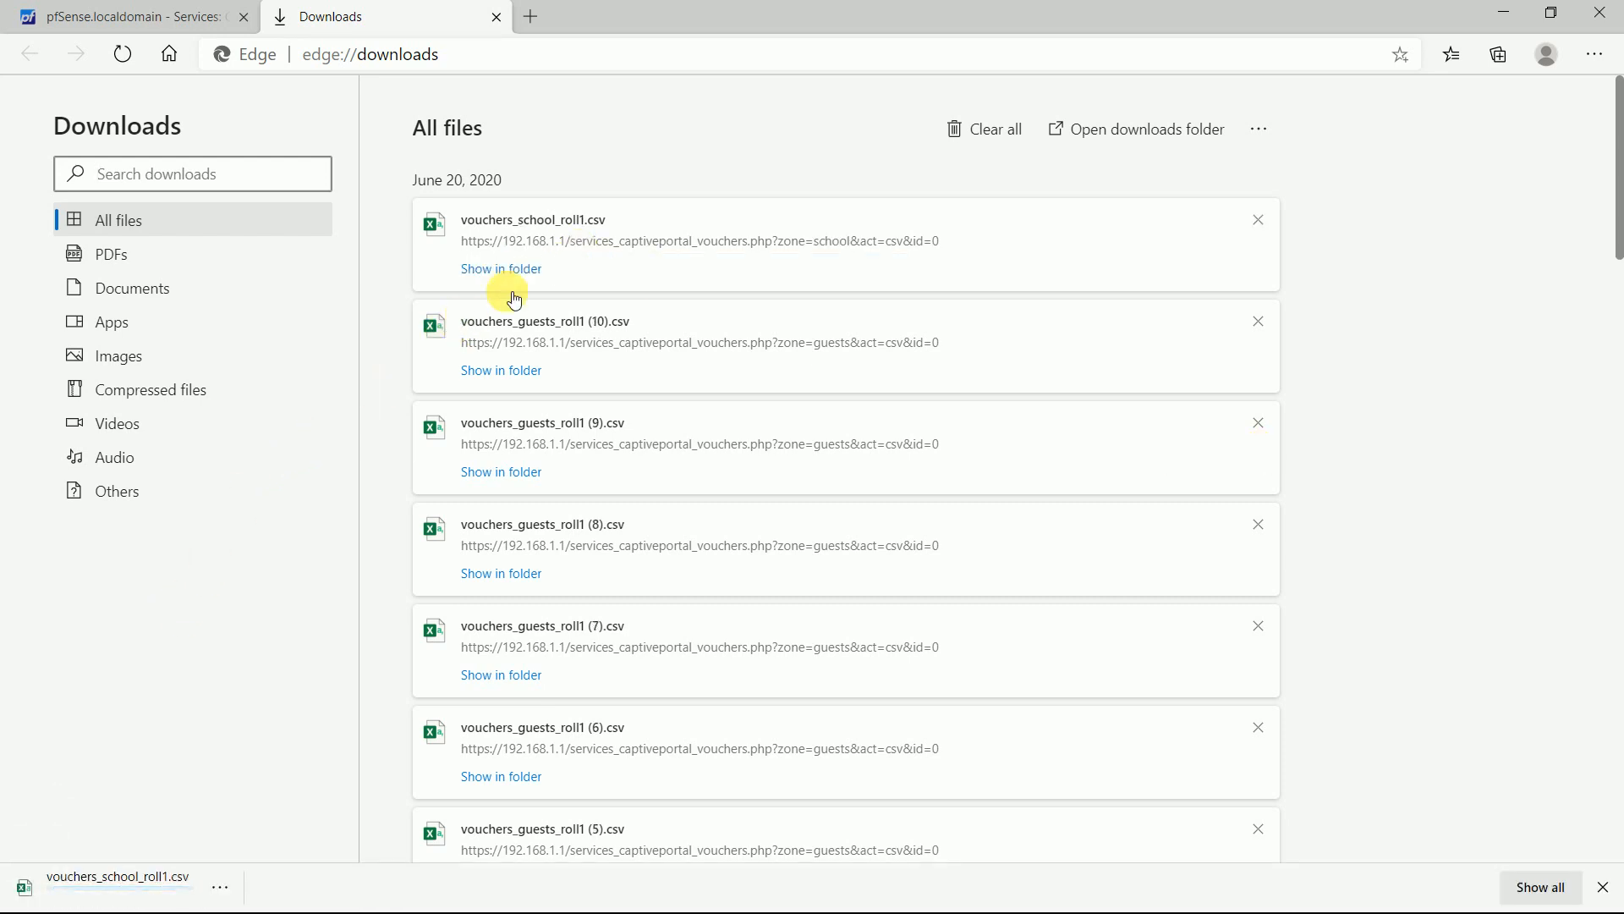
click(569, 222)
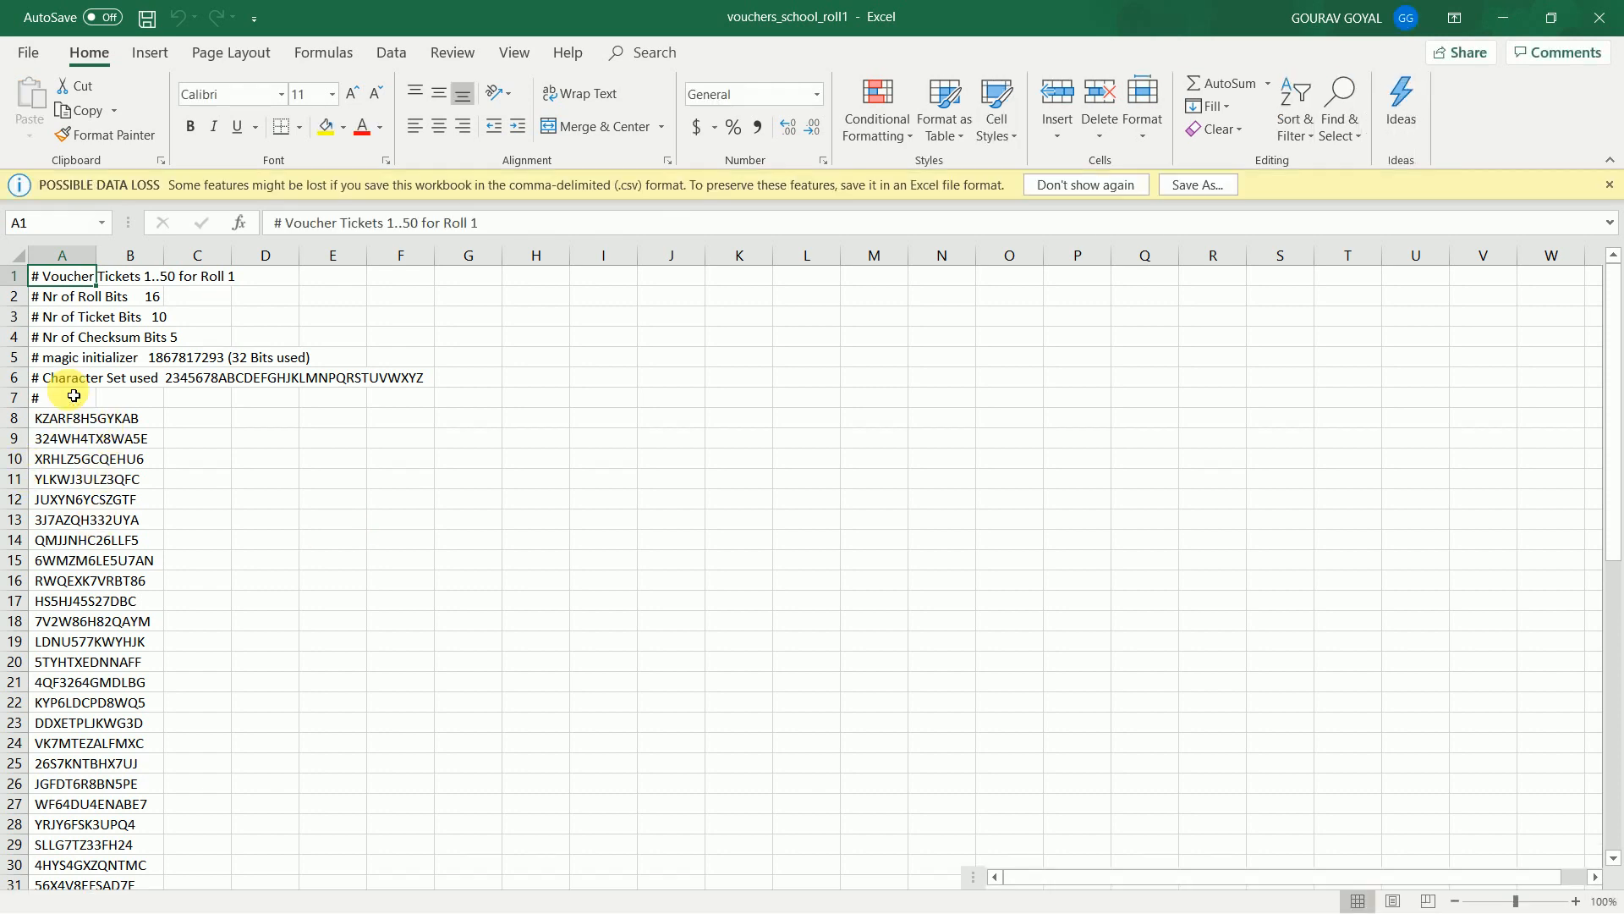
scroll(115, 495, down, 13)
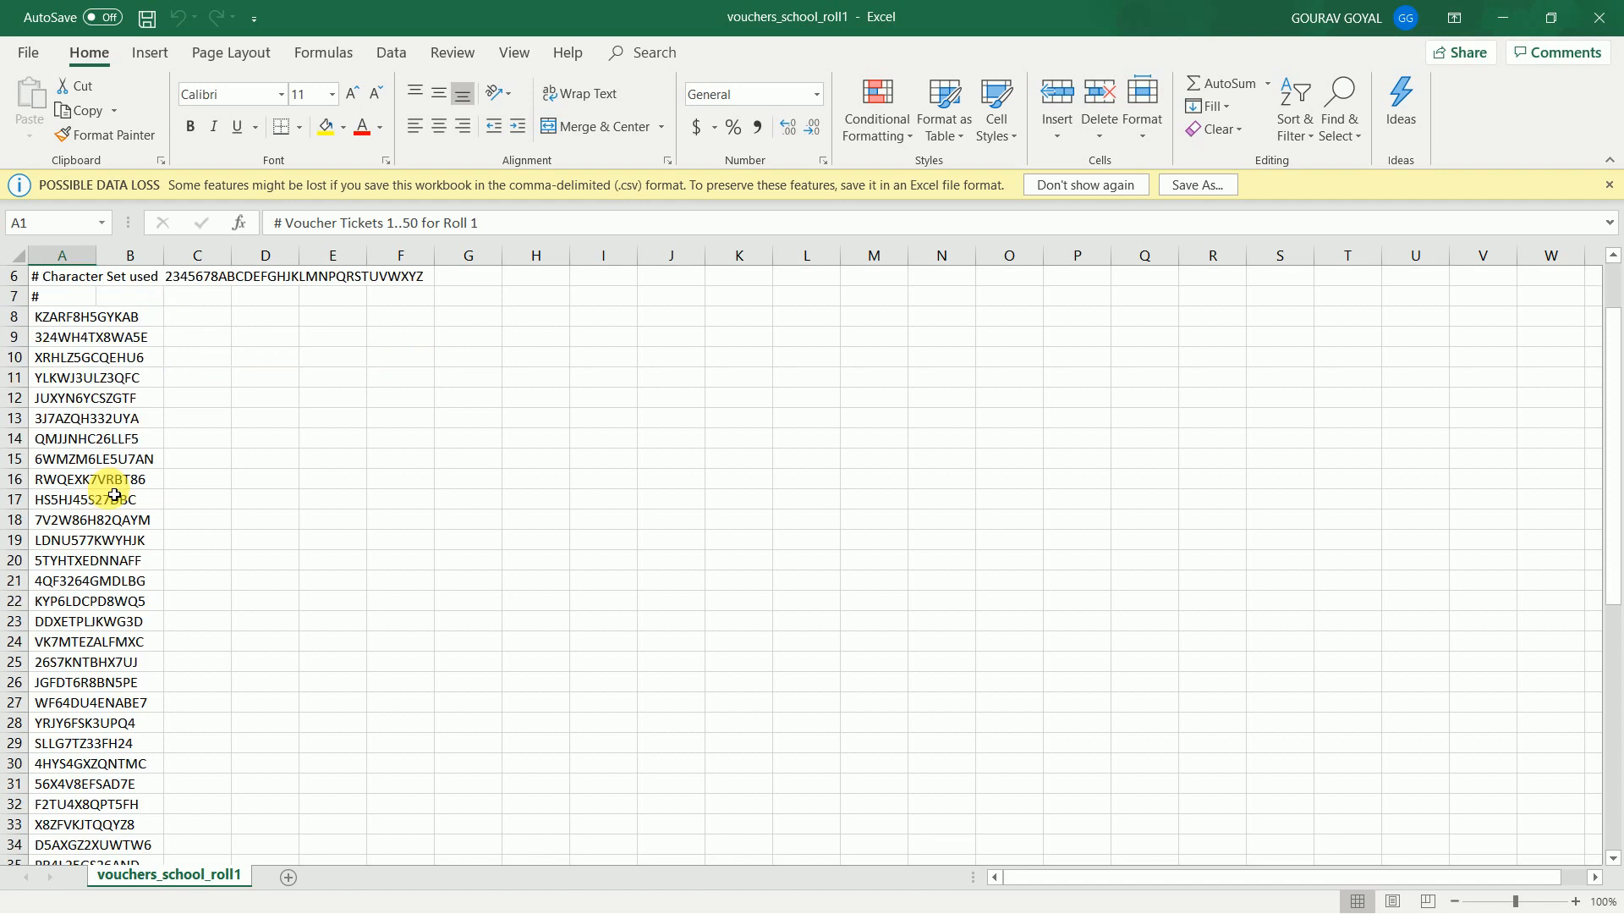
scroll(115, 495, up, 8)
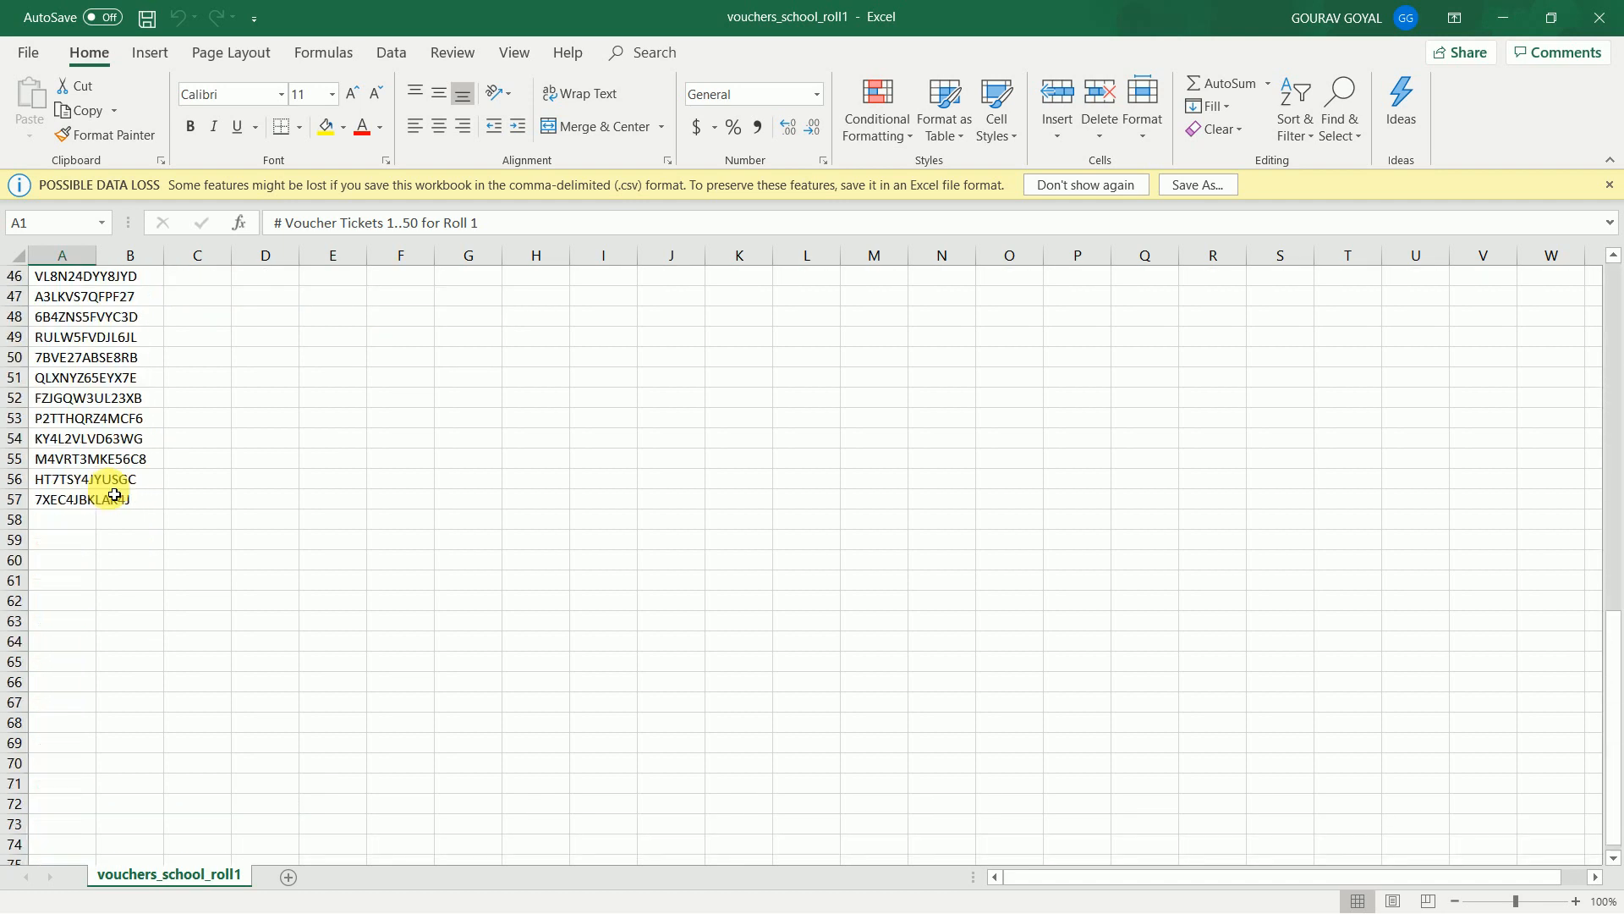
scroll(115, 495, up, 5)
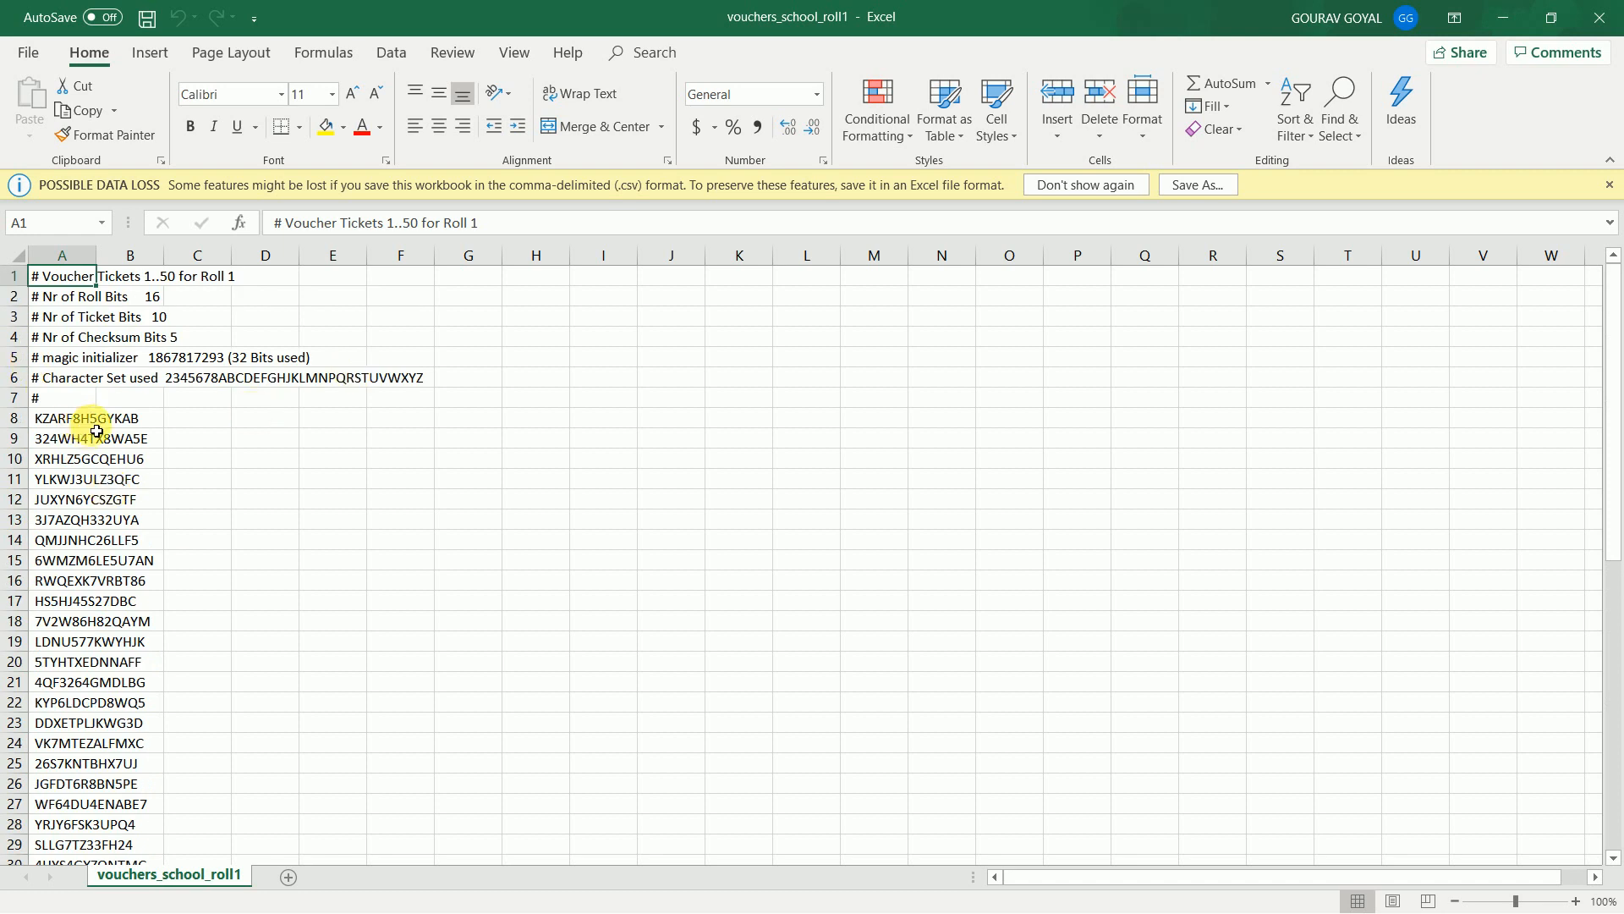
Step: Switch back to the browser and review the School zone's voucher rolls and settings in pfSense
key(alt+Tab)
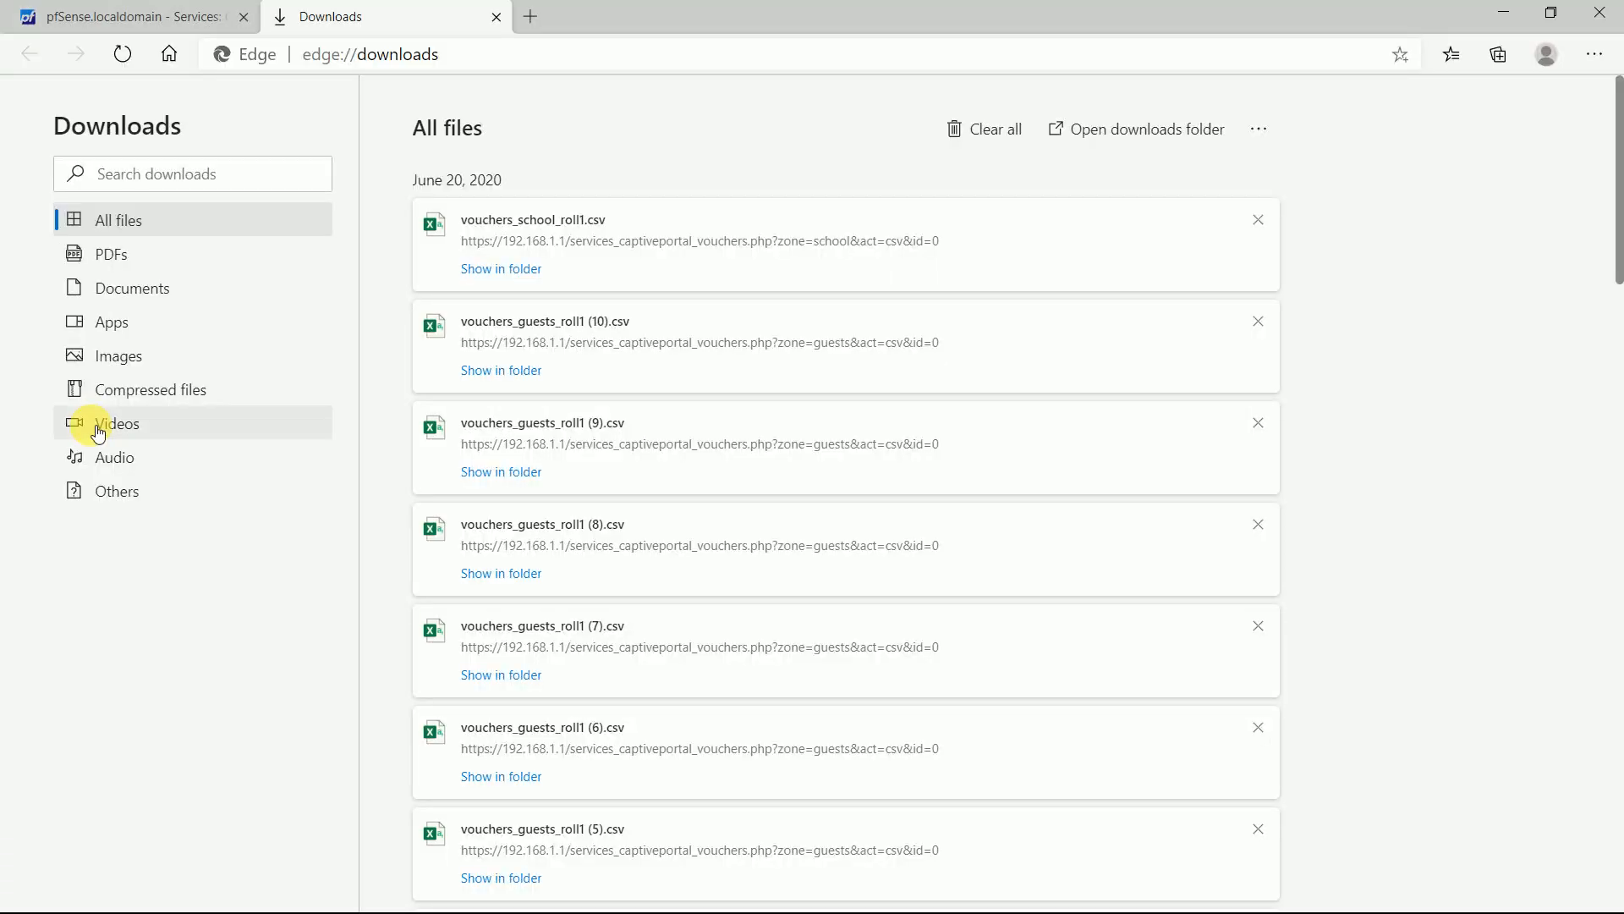
click(144, 13)
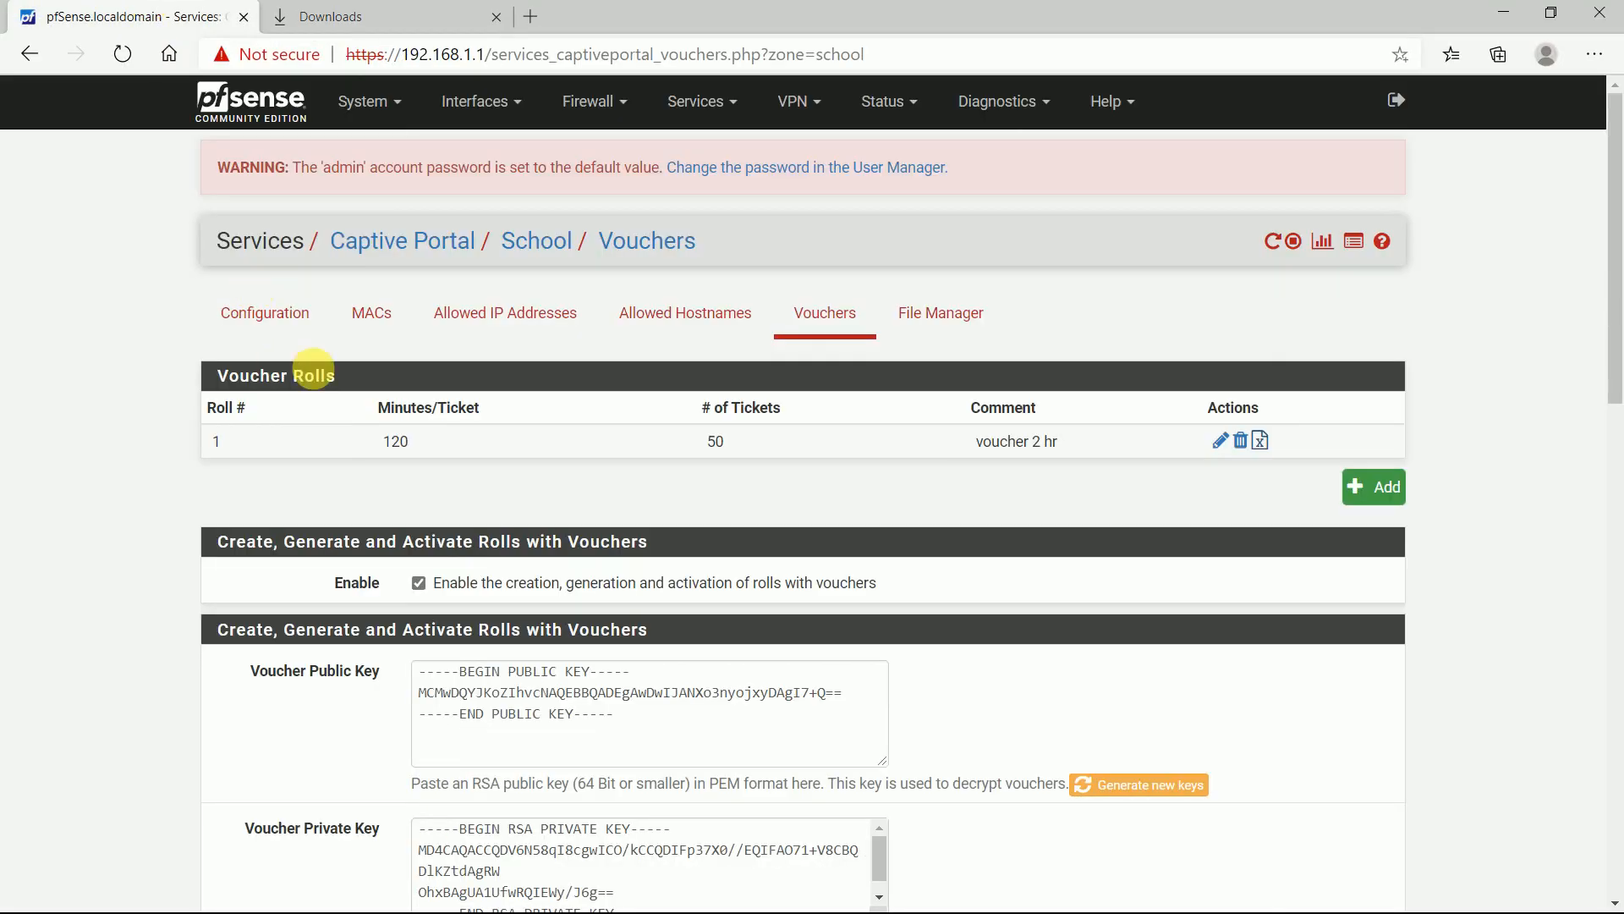
scroll(693, 423, down, 3)
scroll(677, 406, up, 2)
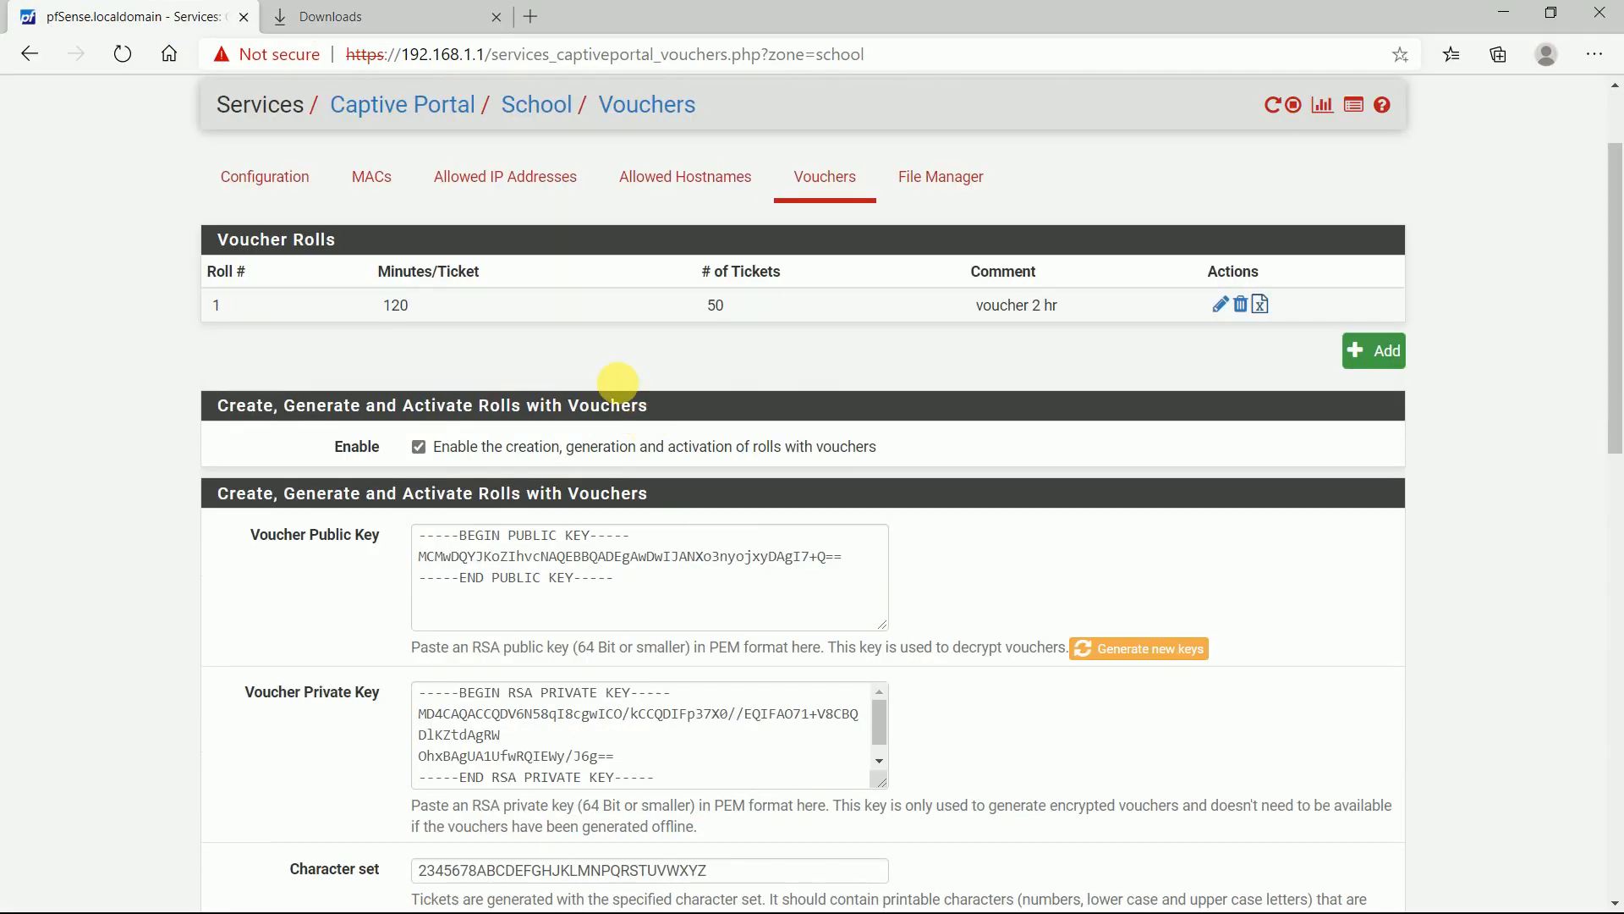
Step: Check the School zone's allowed IP address and MAC lists, and save the zone's voucher settings
click(495, 181)
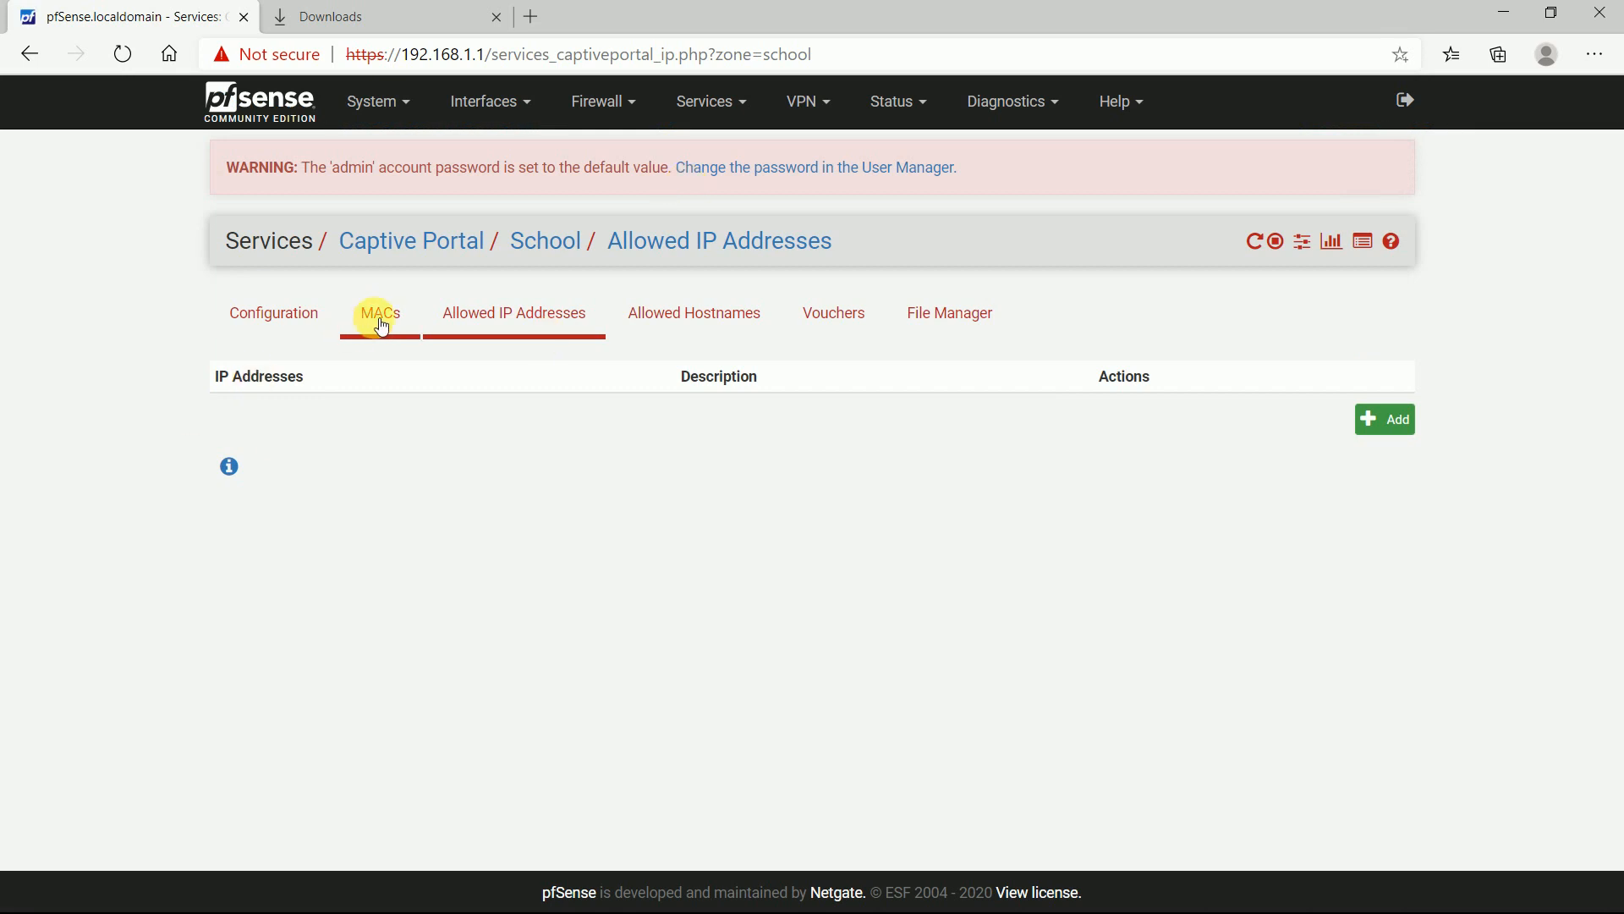
click(381, 321)
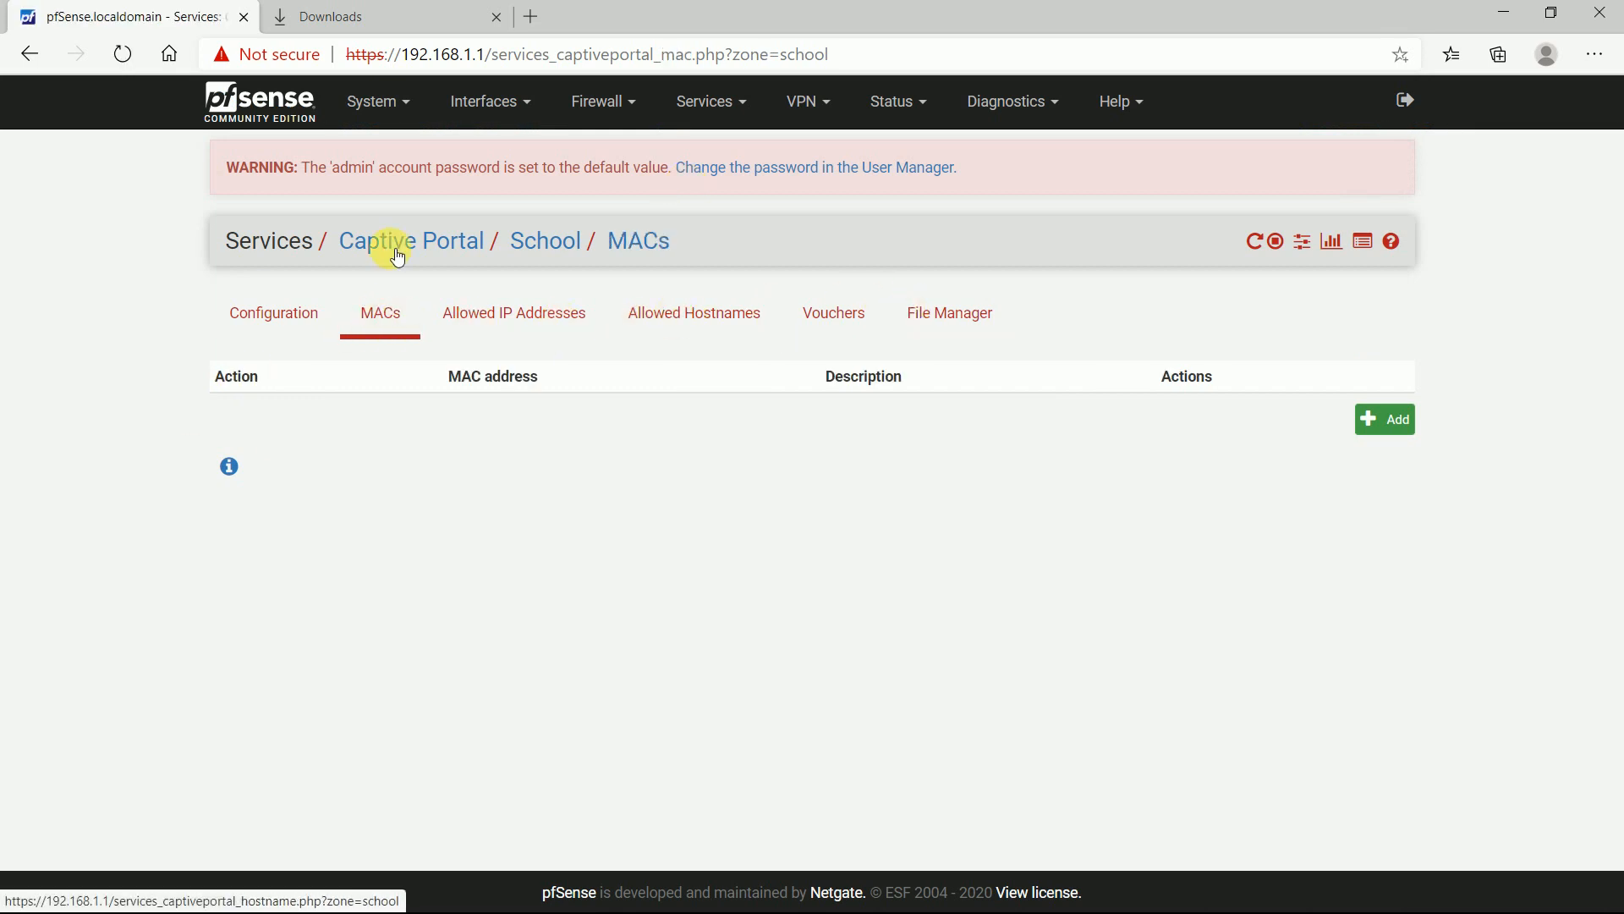
click(897, 101)
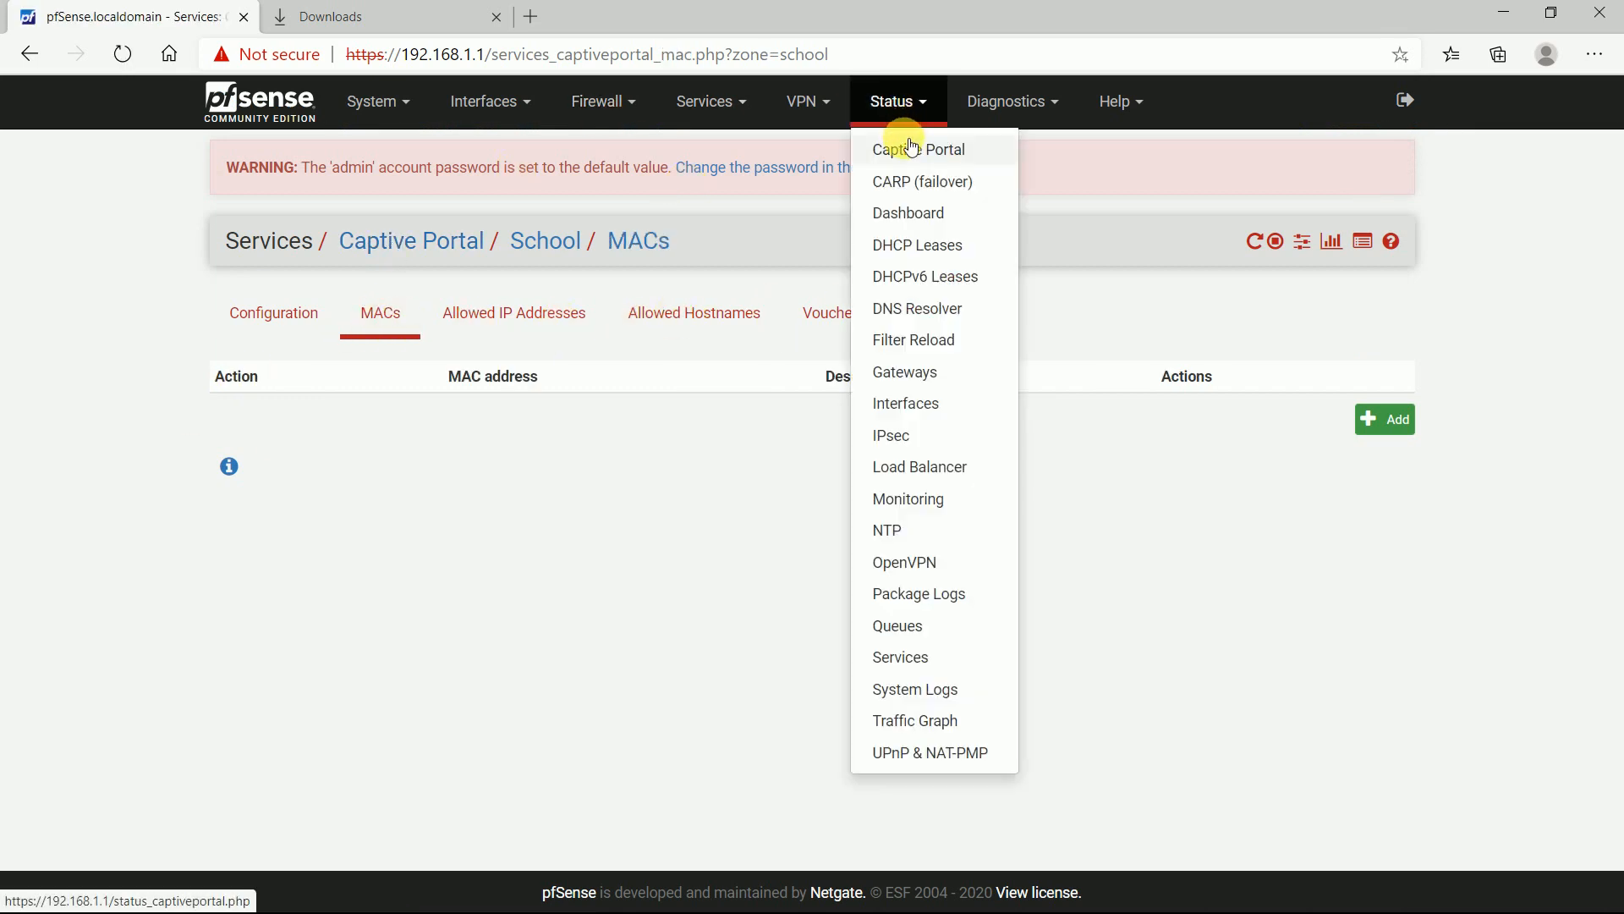
click(812, 319)
scroll(795, 428, down, 10)
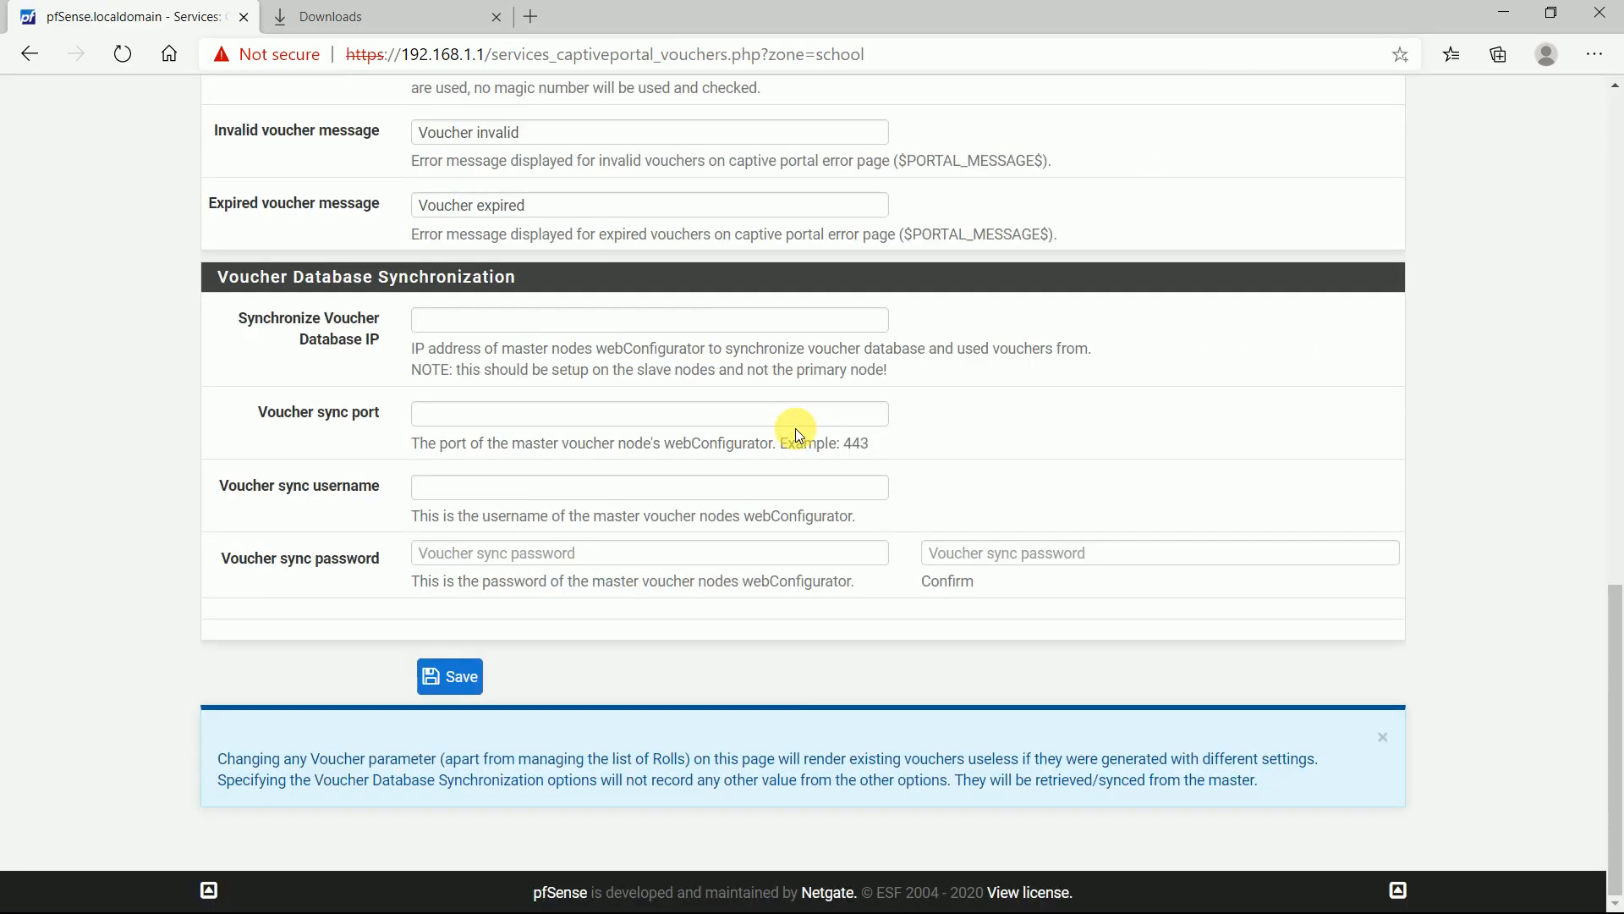
click(449, 676)
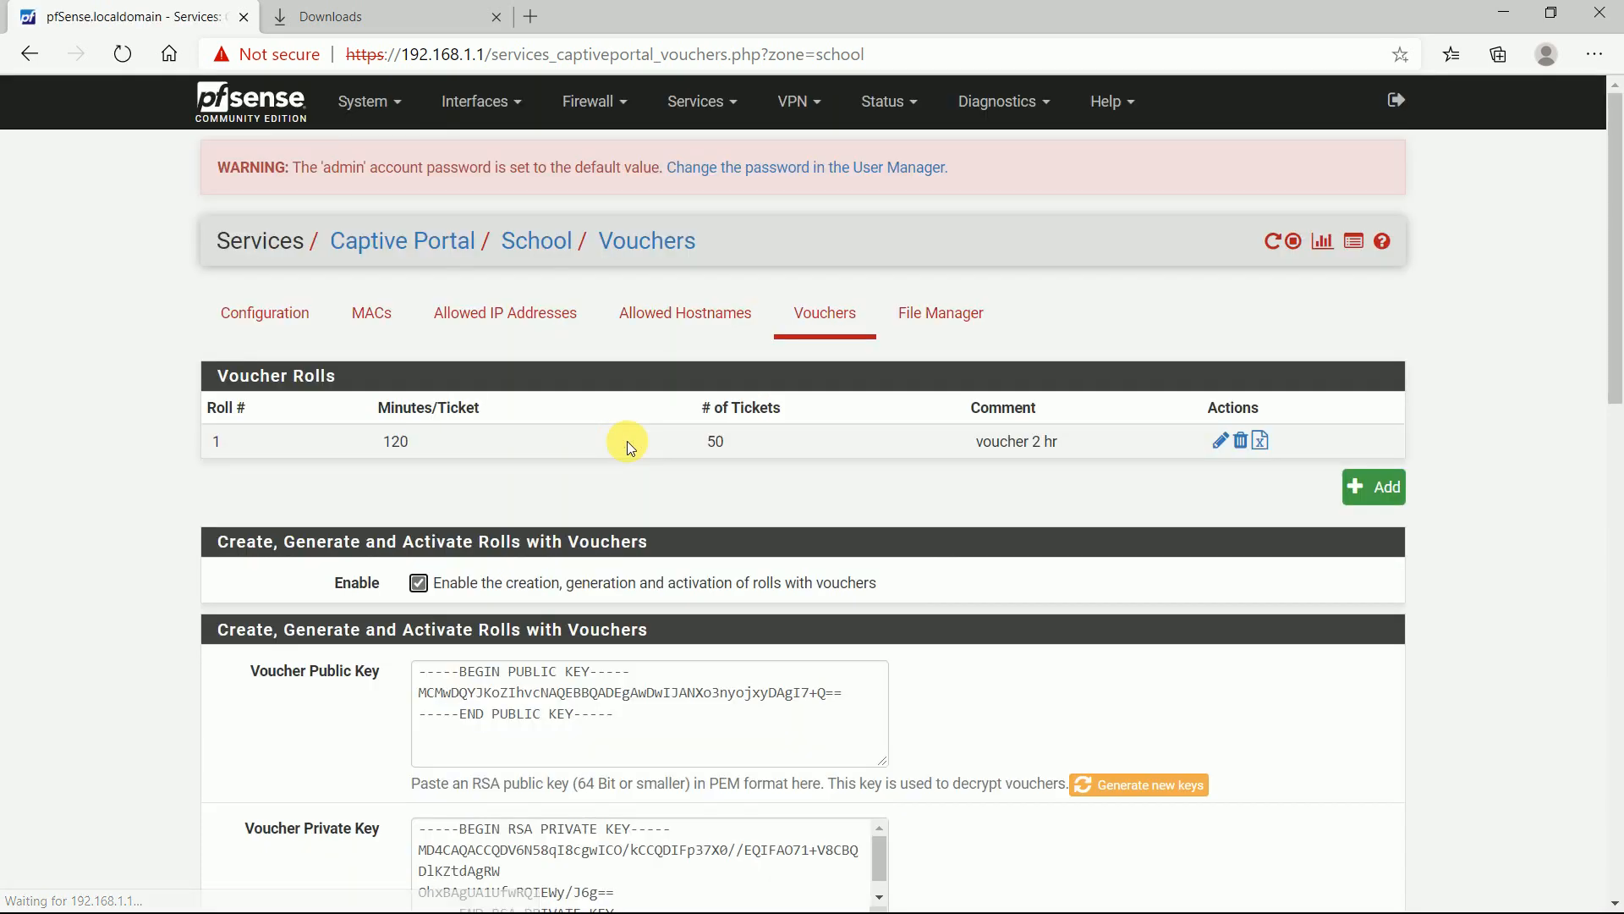
Step: Review the School zone's active users, active vouchers and voucher rolls in the captive portal status
click(917, 101)
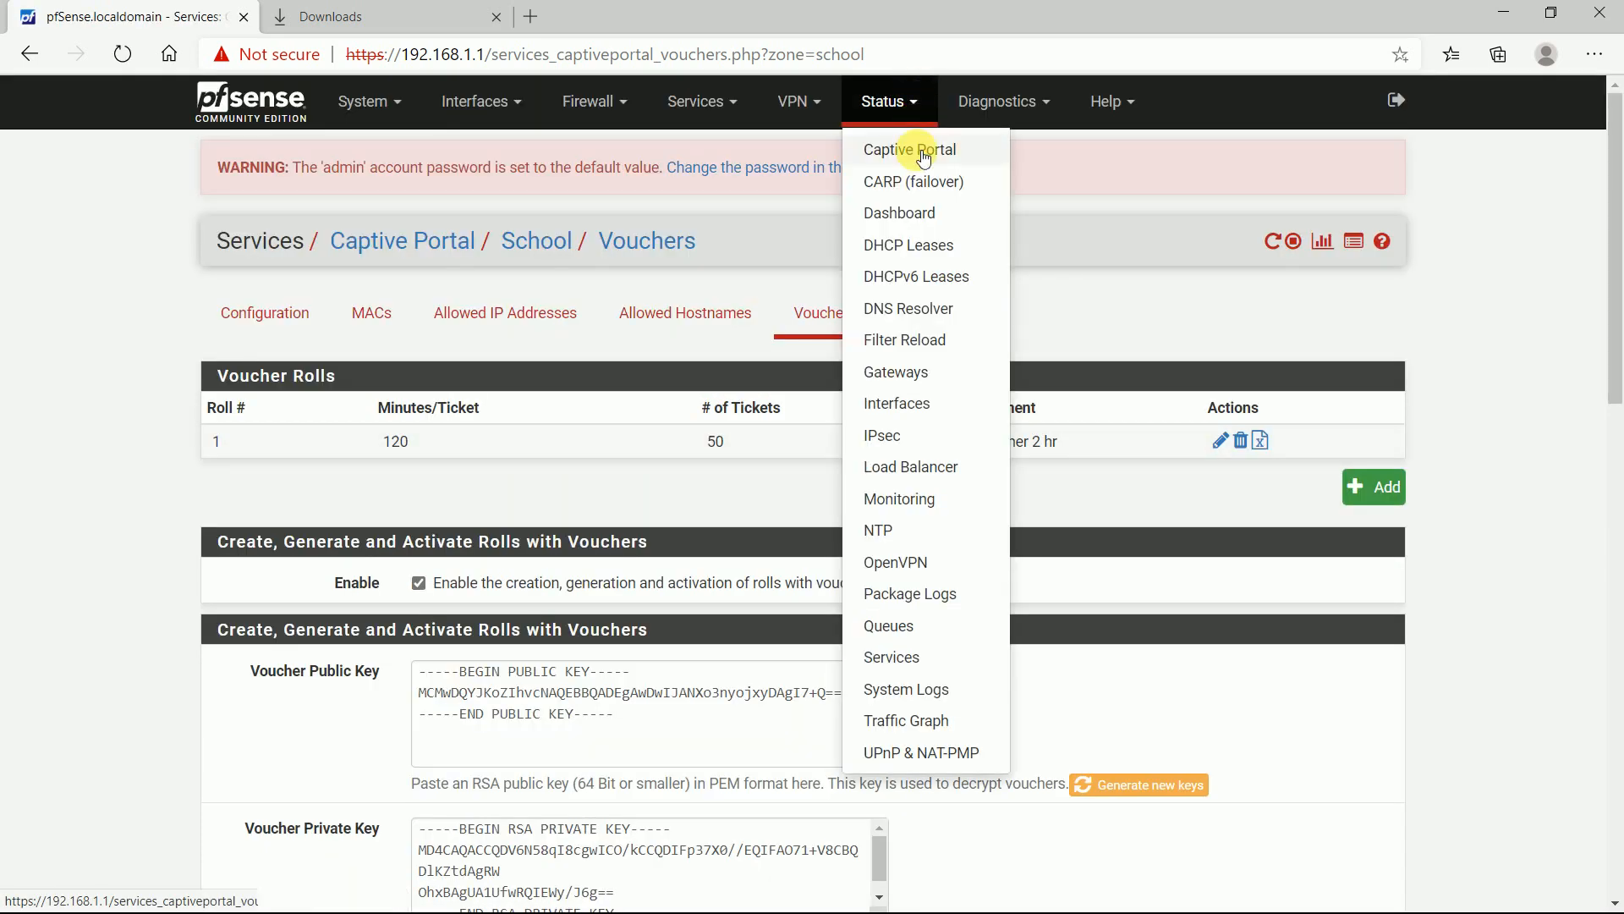
click(916, 152)
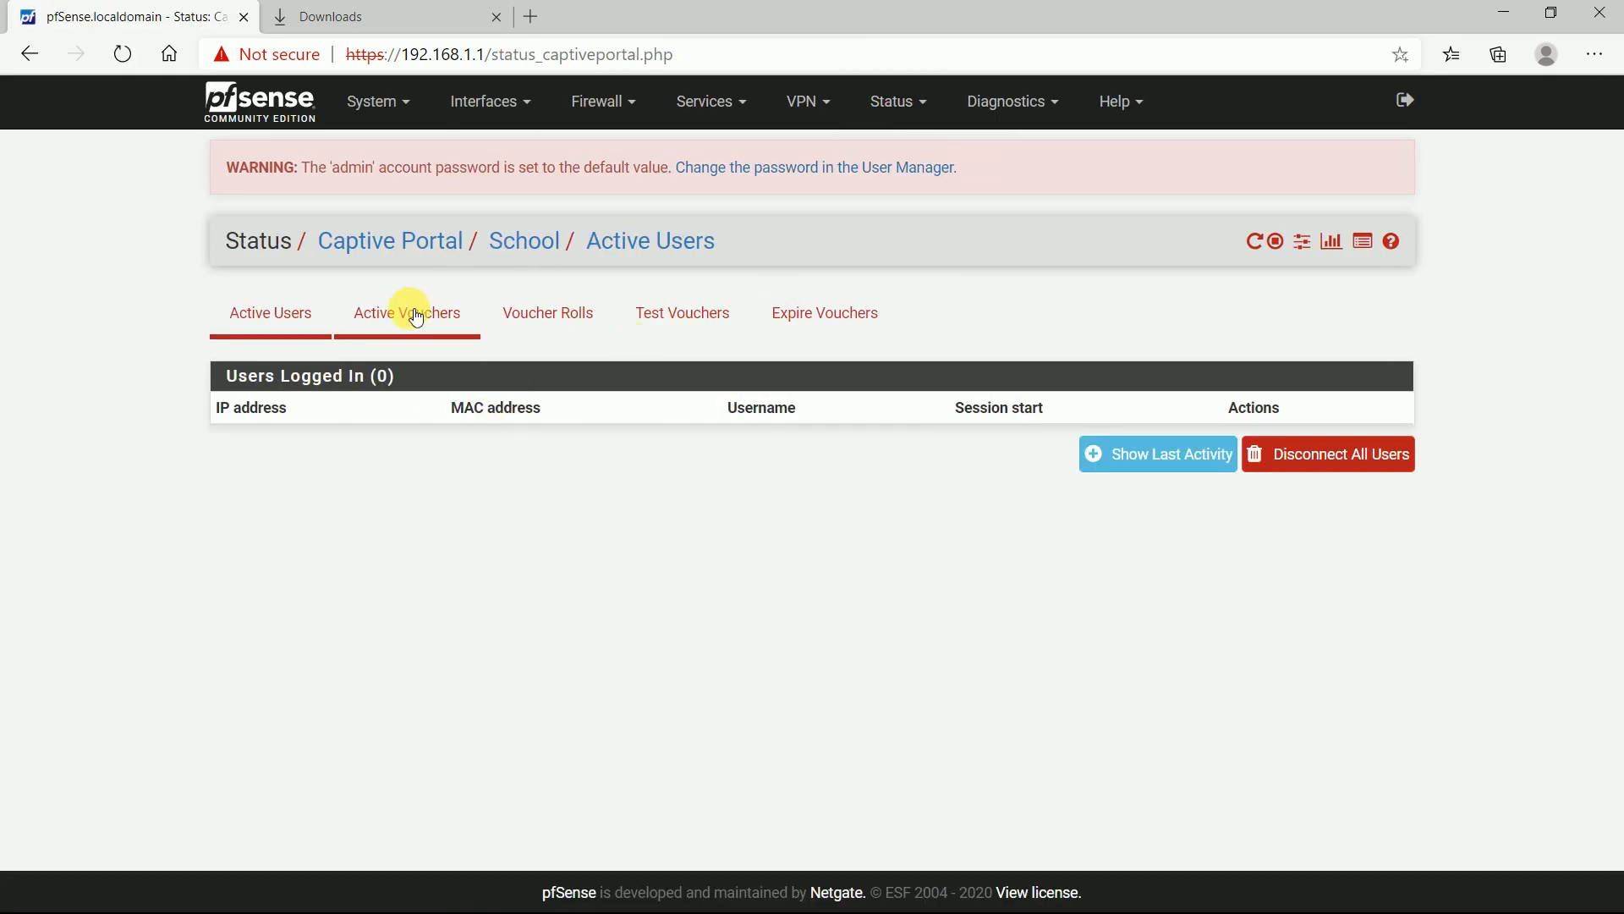
click(430, 326)
click(535, 315)
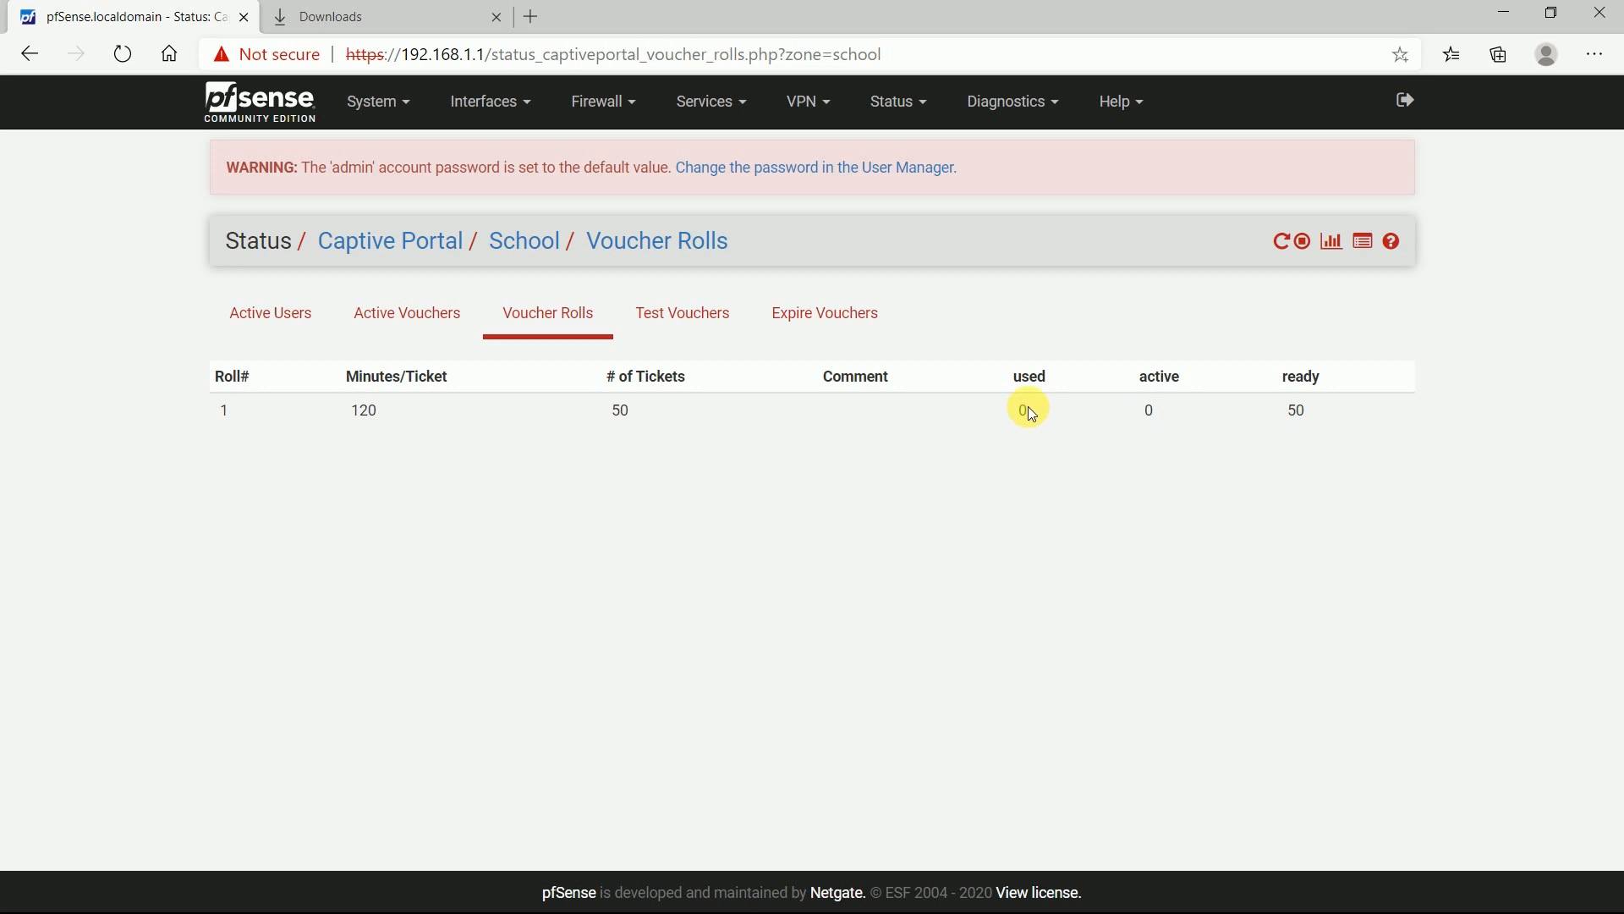
Step: Copy the first voucher code from cell A8 of vouchers_school_roll1 in Excel and test it as a School voucher in pfSense
click(719, 324)
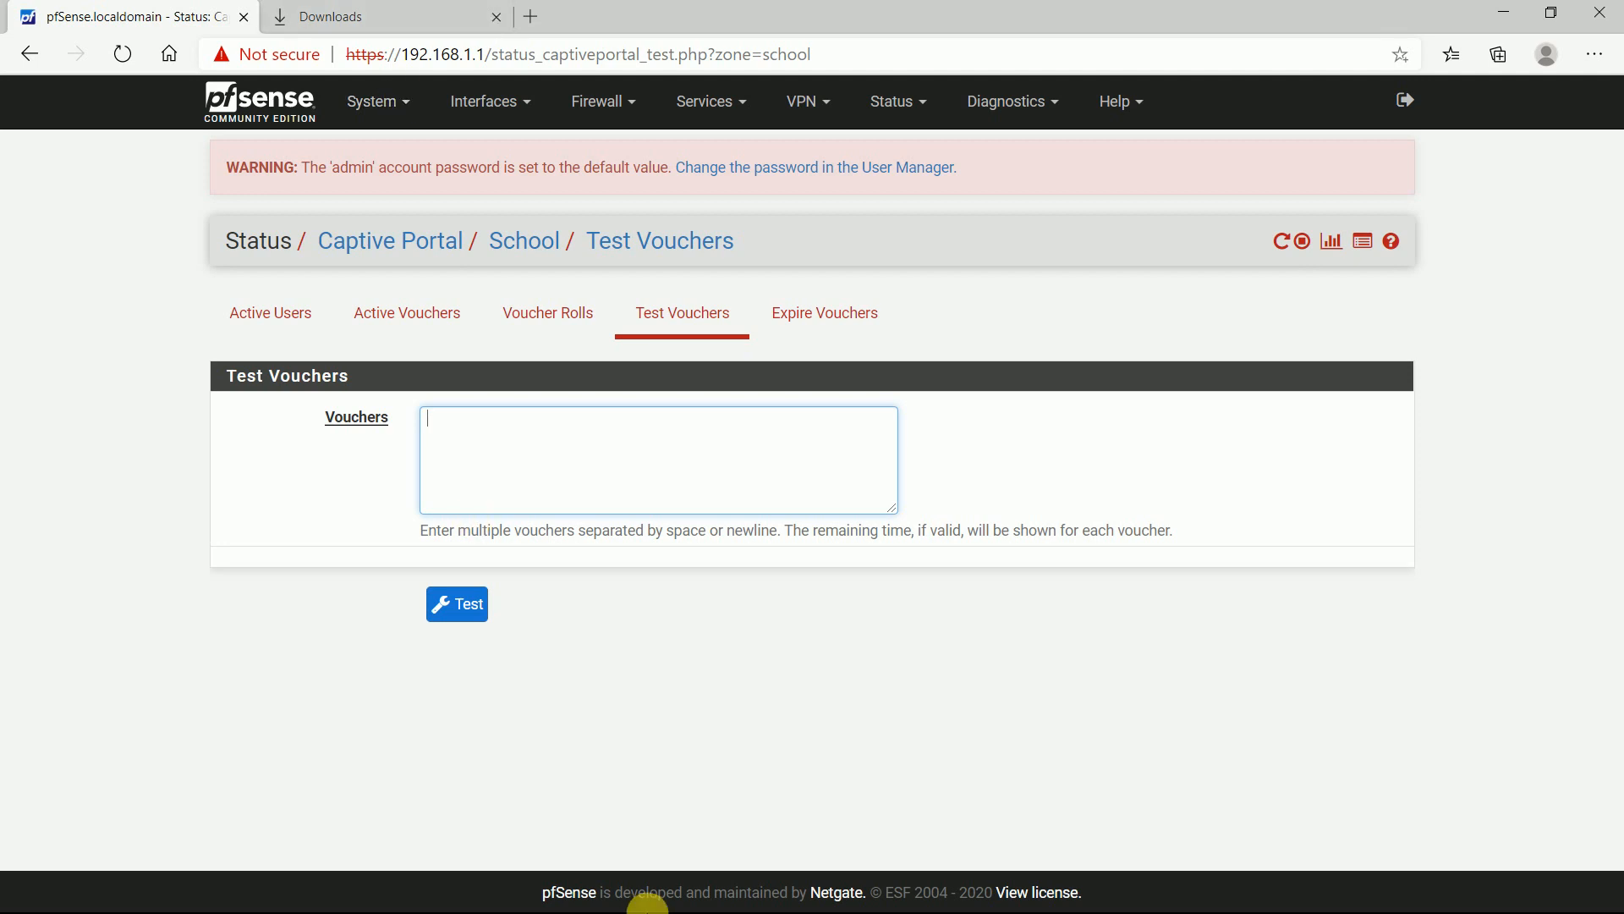
key(alt+Tab)
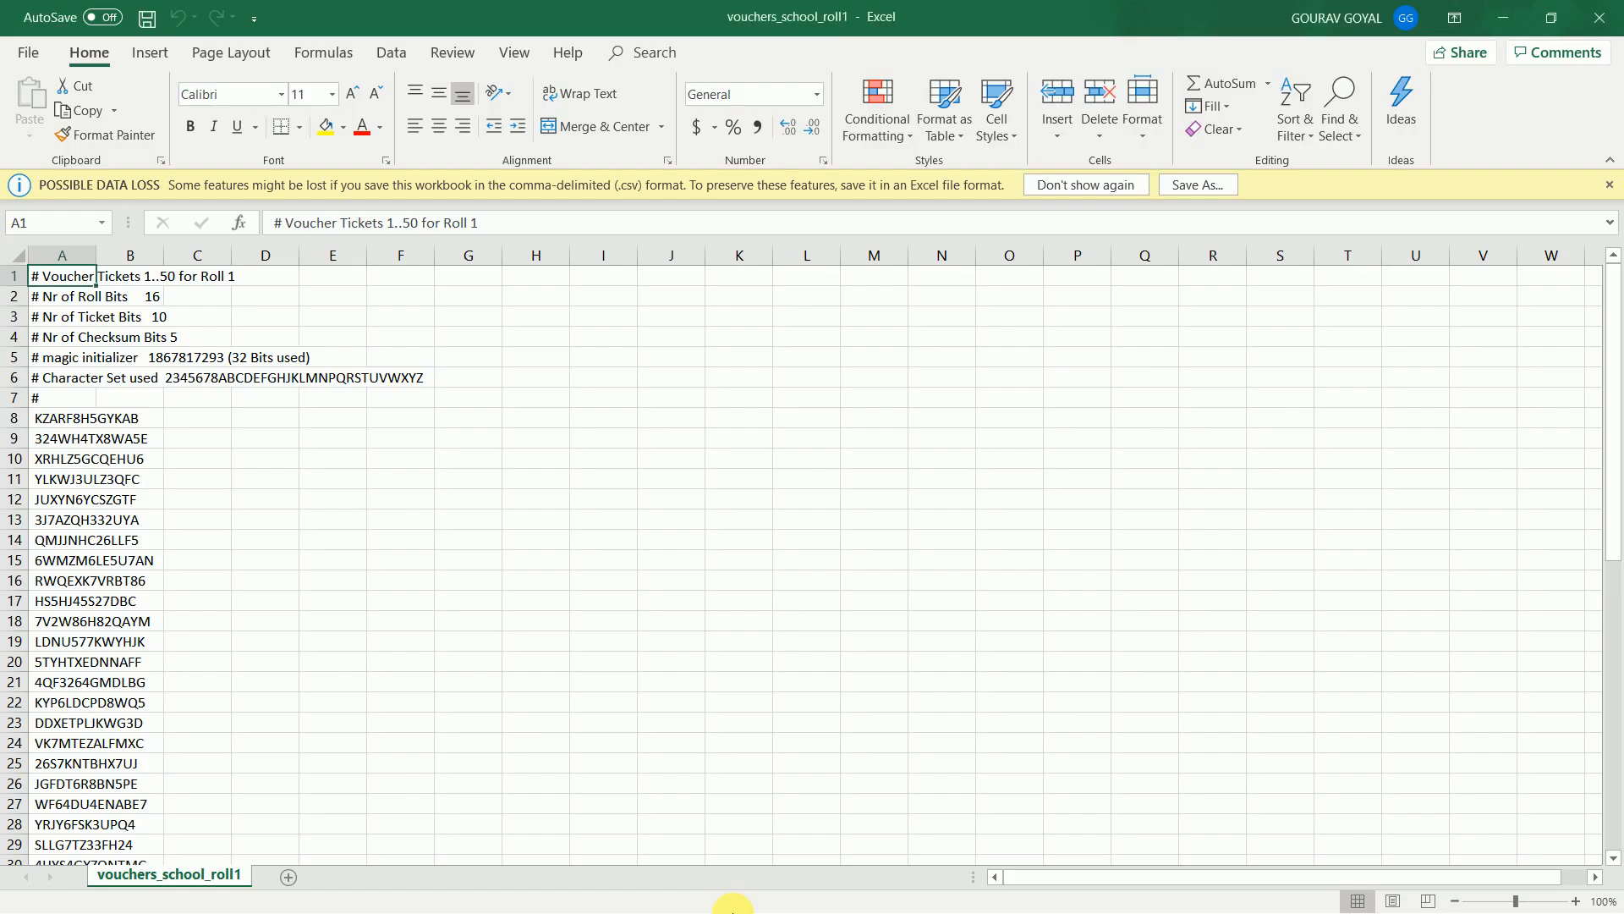
click(64, 426)
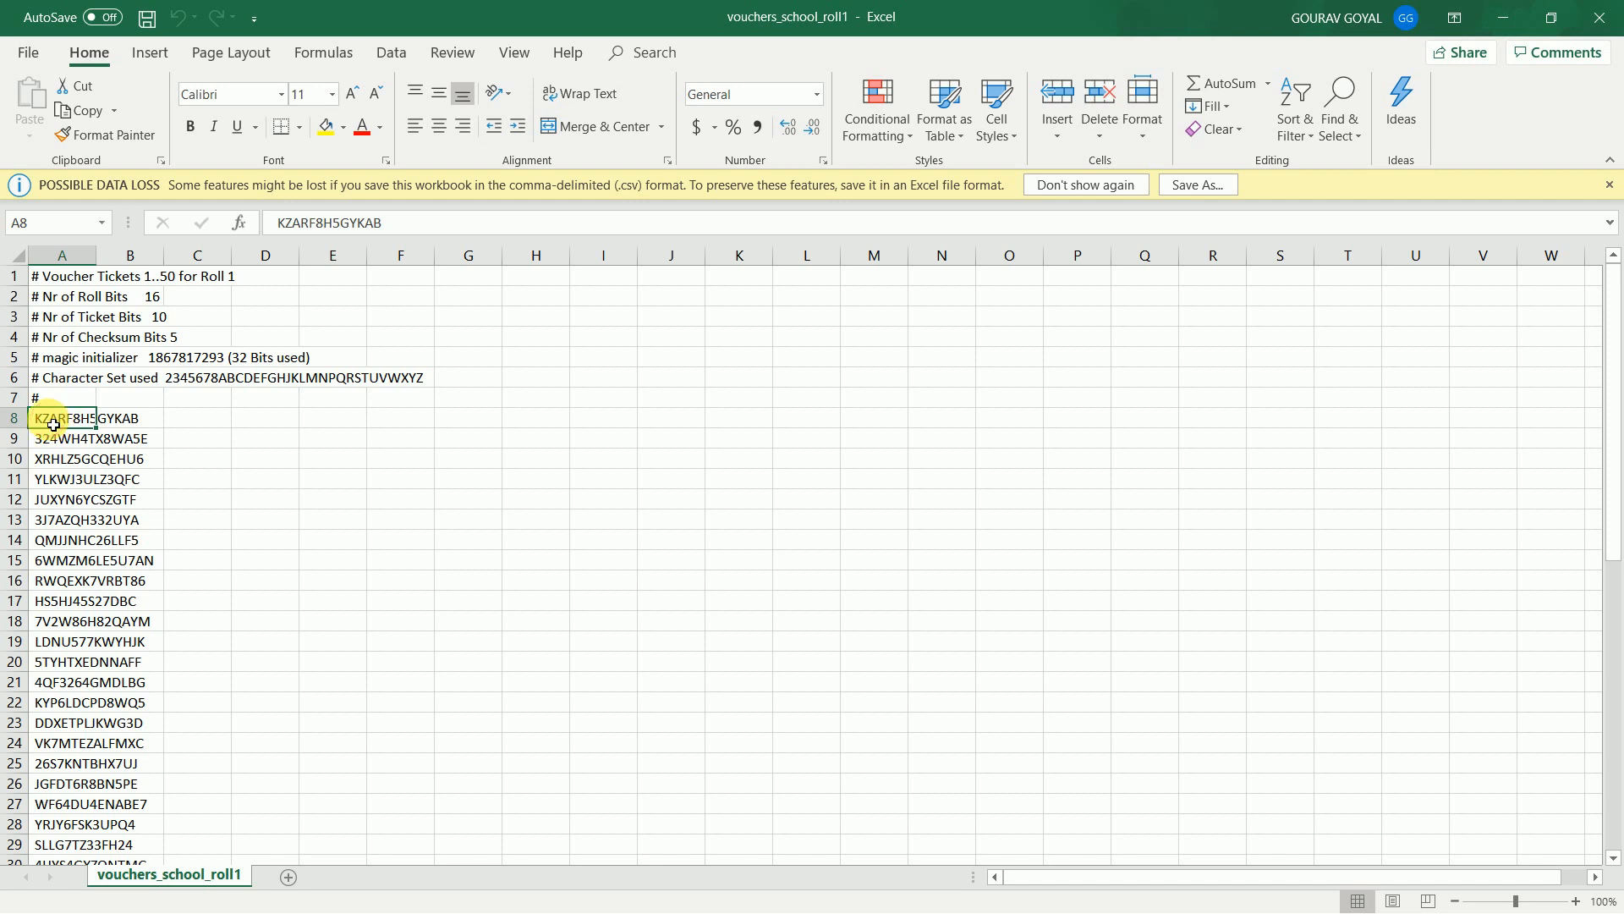
double_click(52, 424)
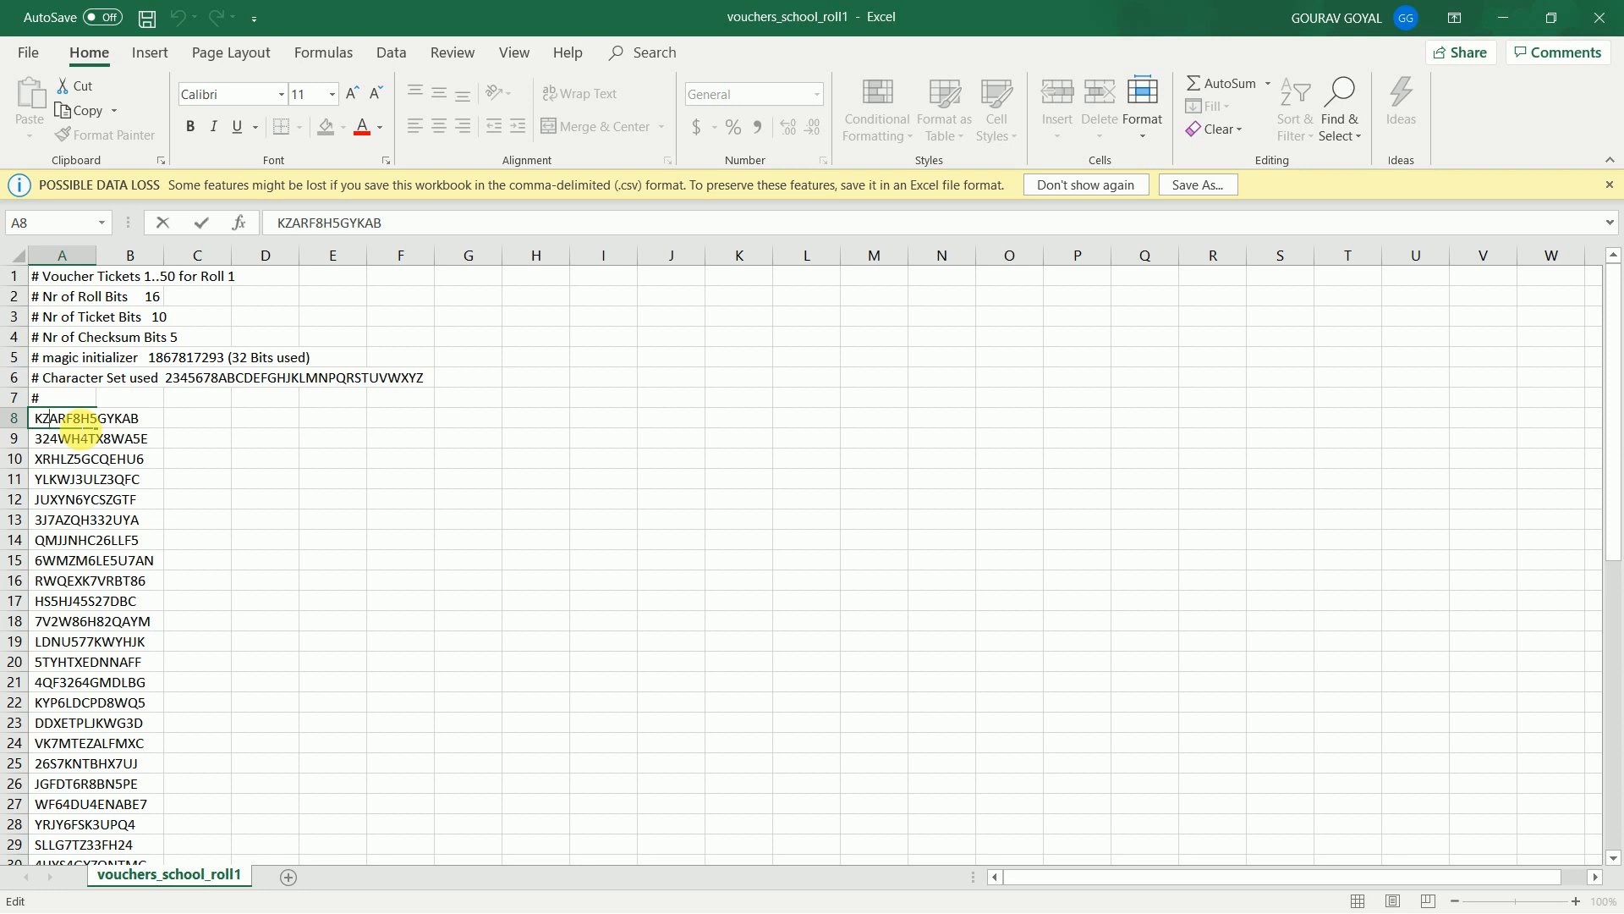
double_click(81, 424)
key(ctrl+c)
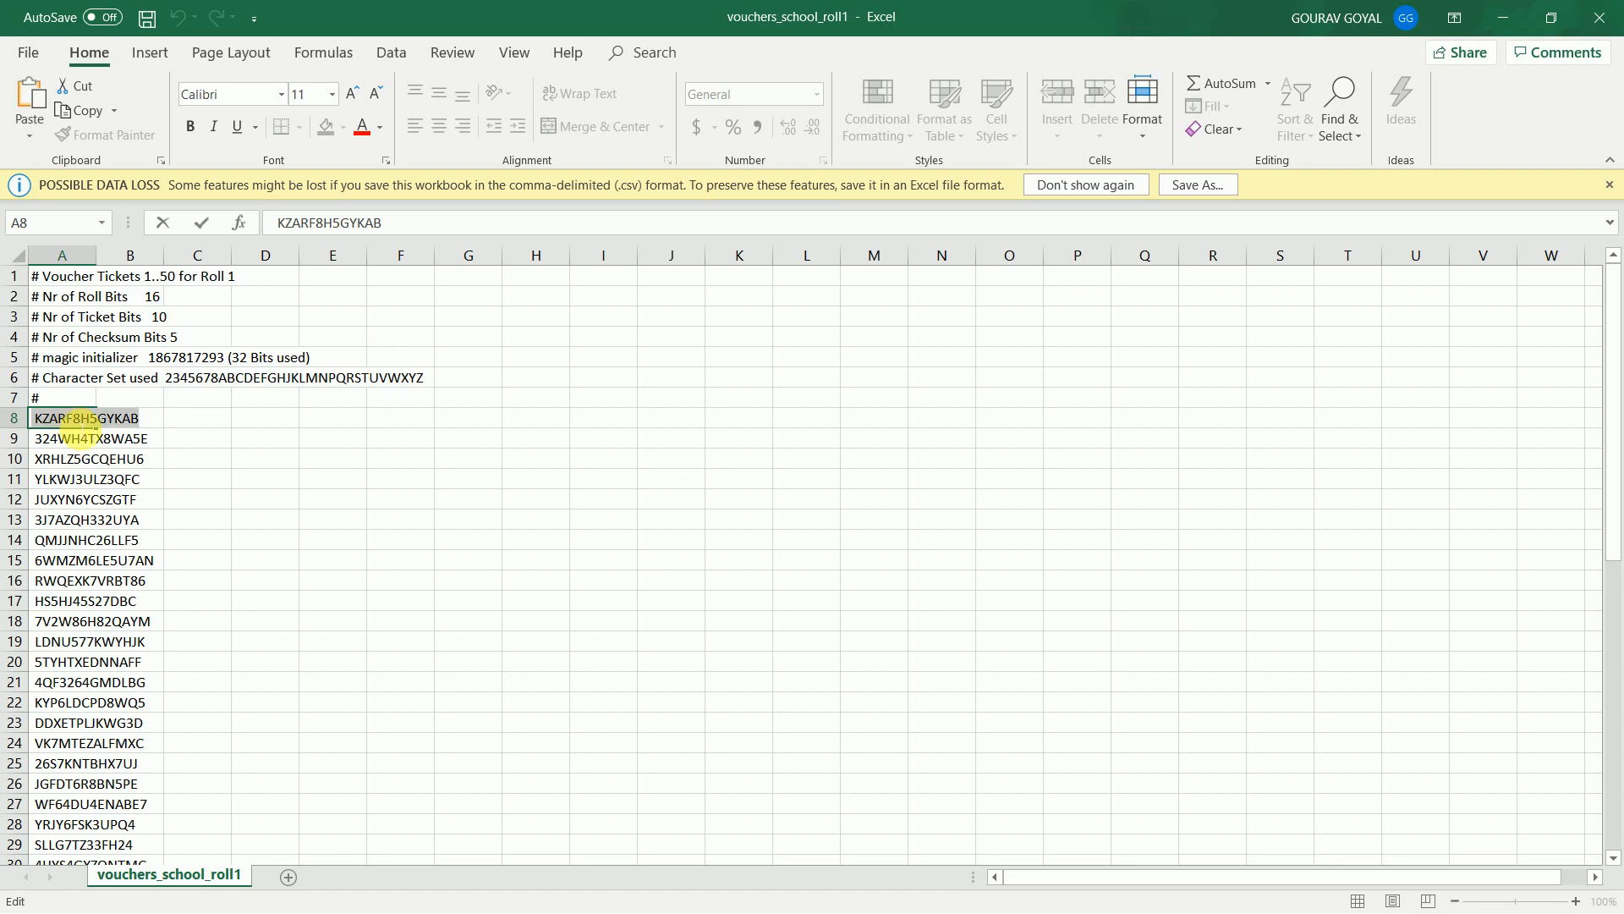
key(alt+Tab)
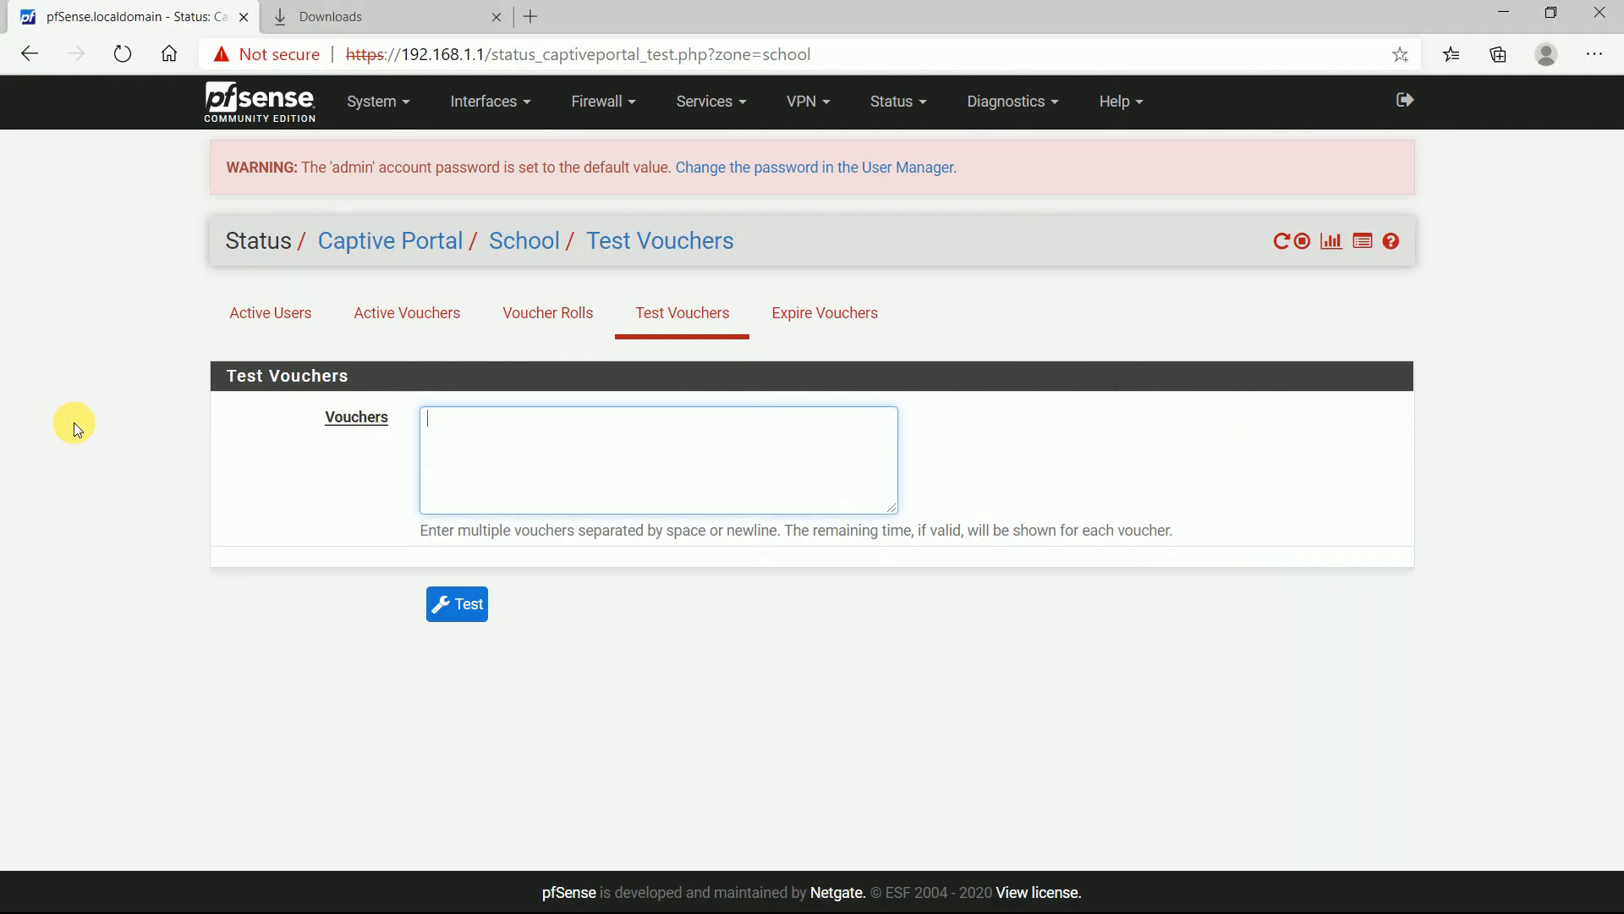
key(ctrl+v)
click(465, 601)
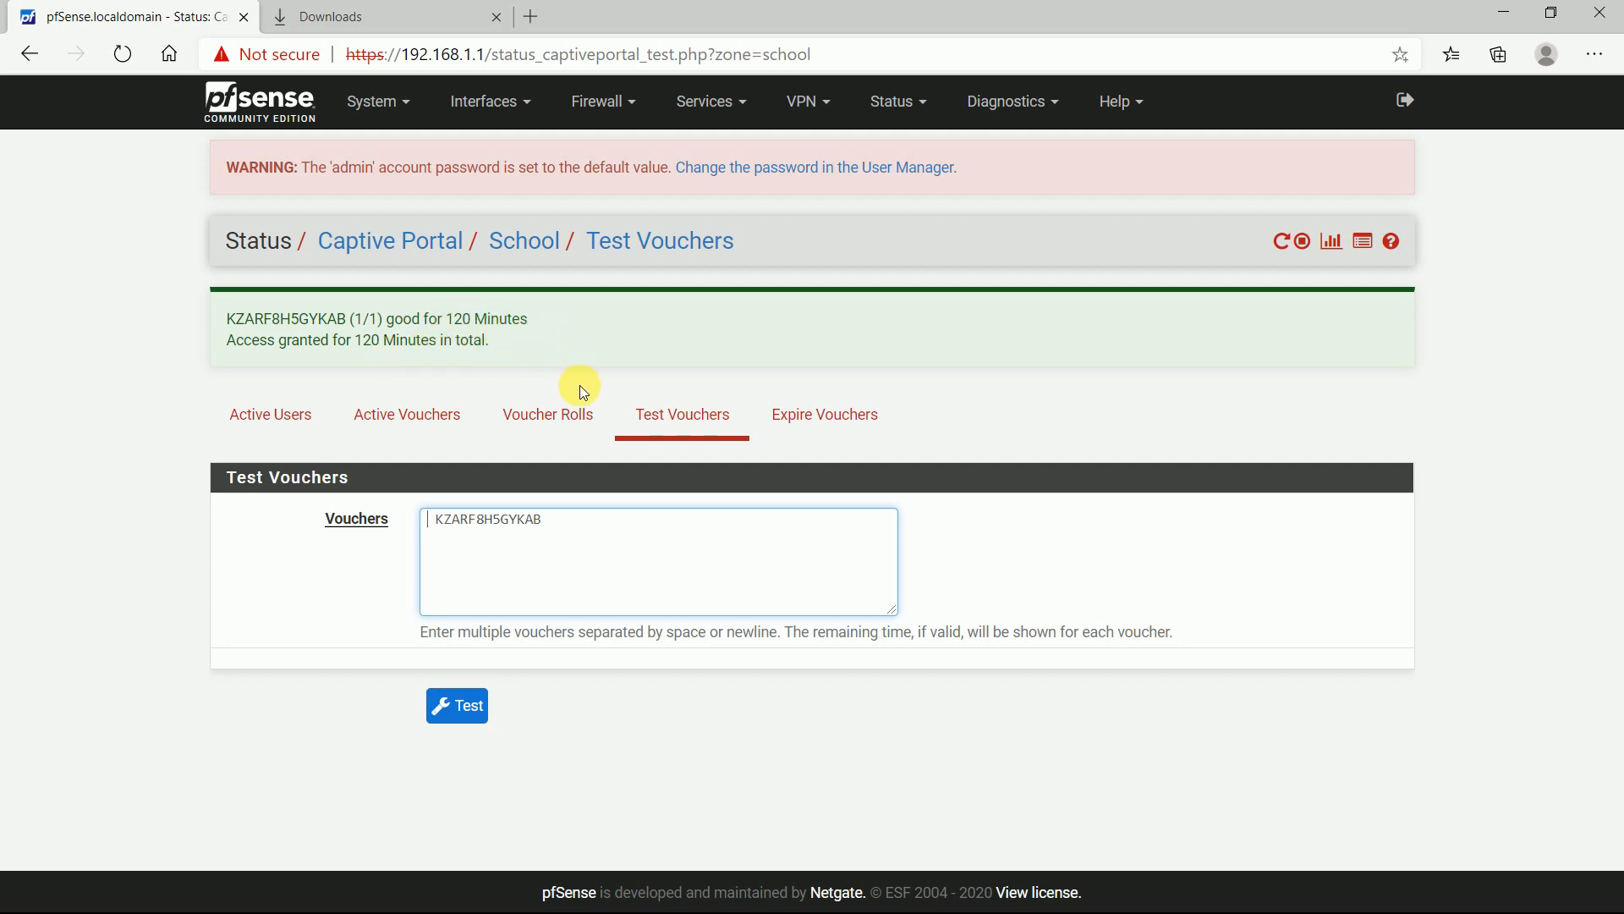
Step: Enter the copied voucher code in the School zone's Expire Vouchers form and mark it as expired
click(802, 434)
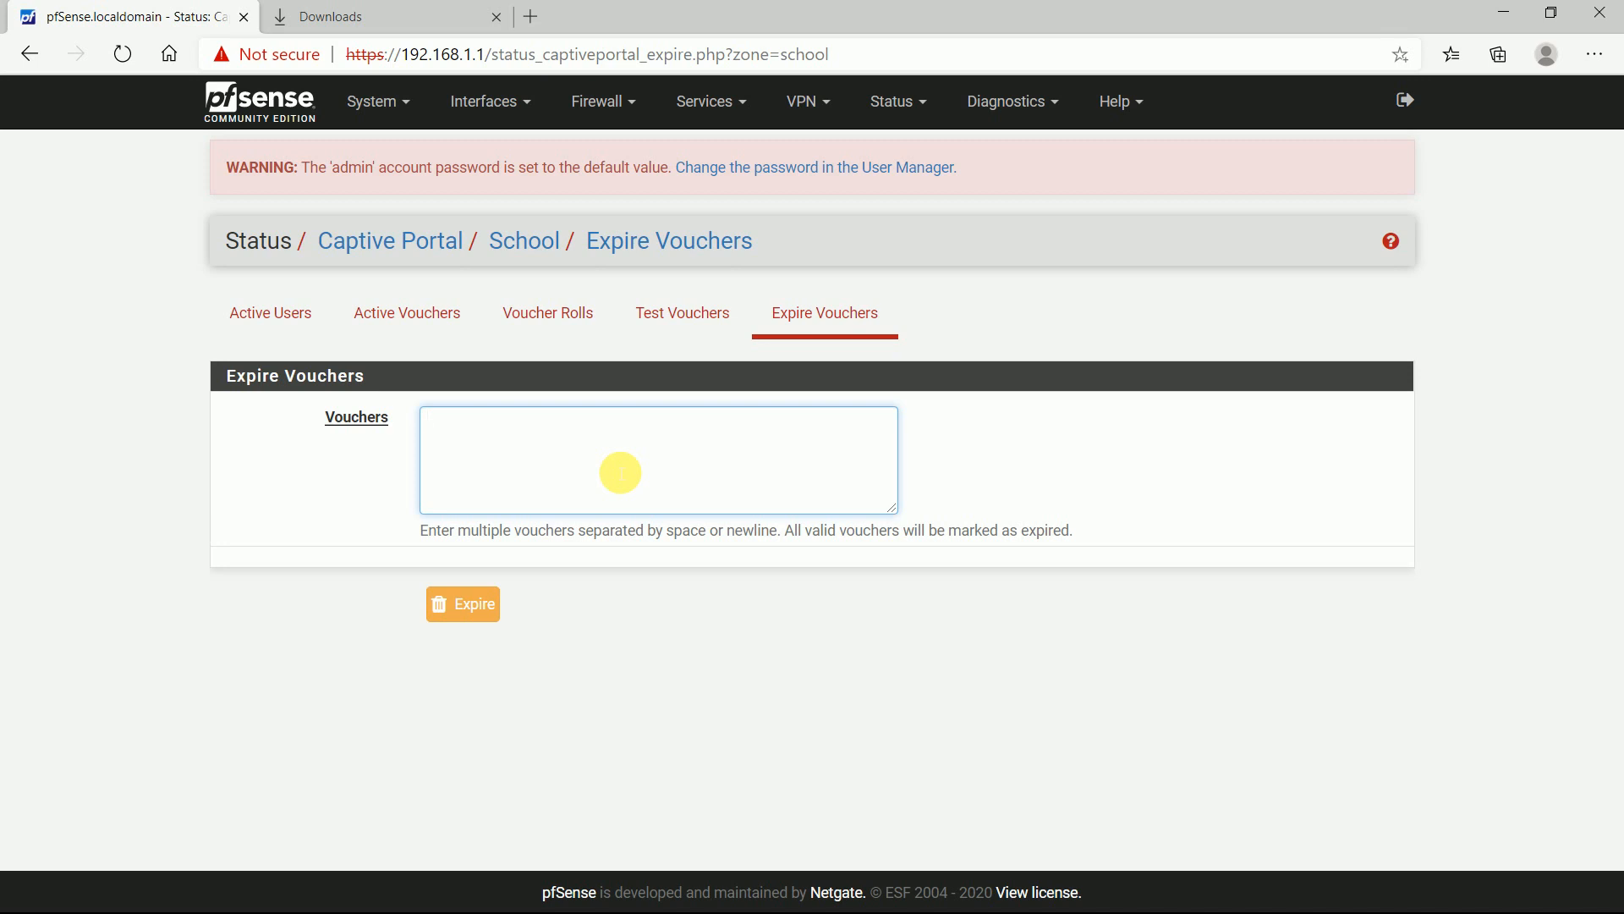
key(ctrl+v)
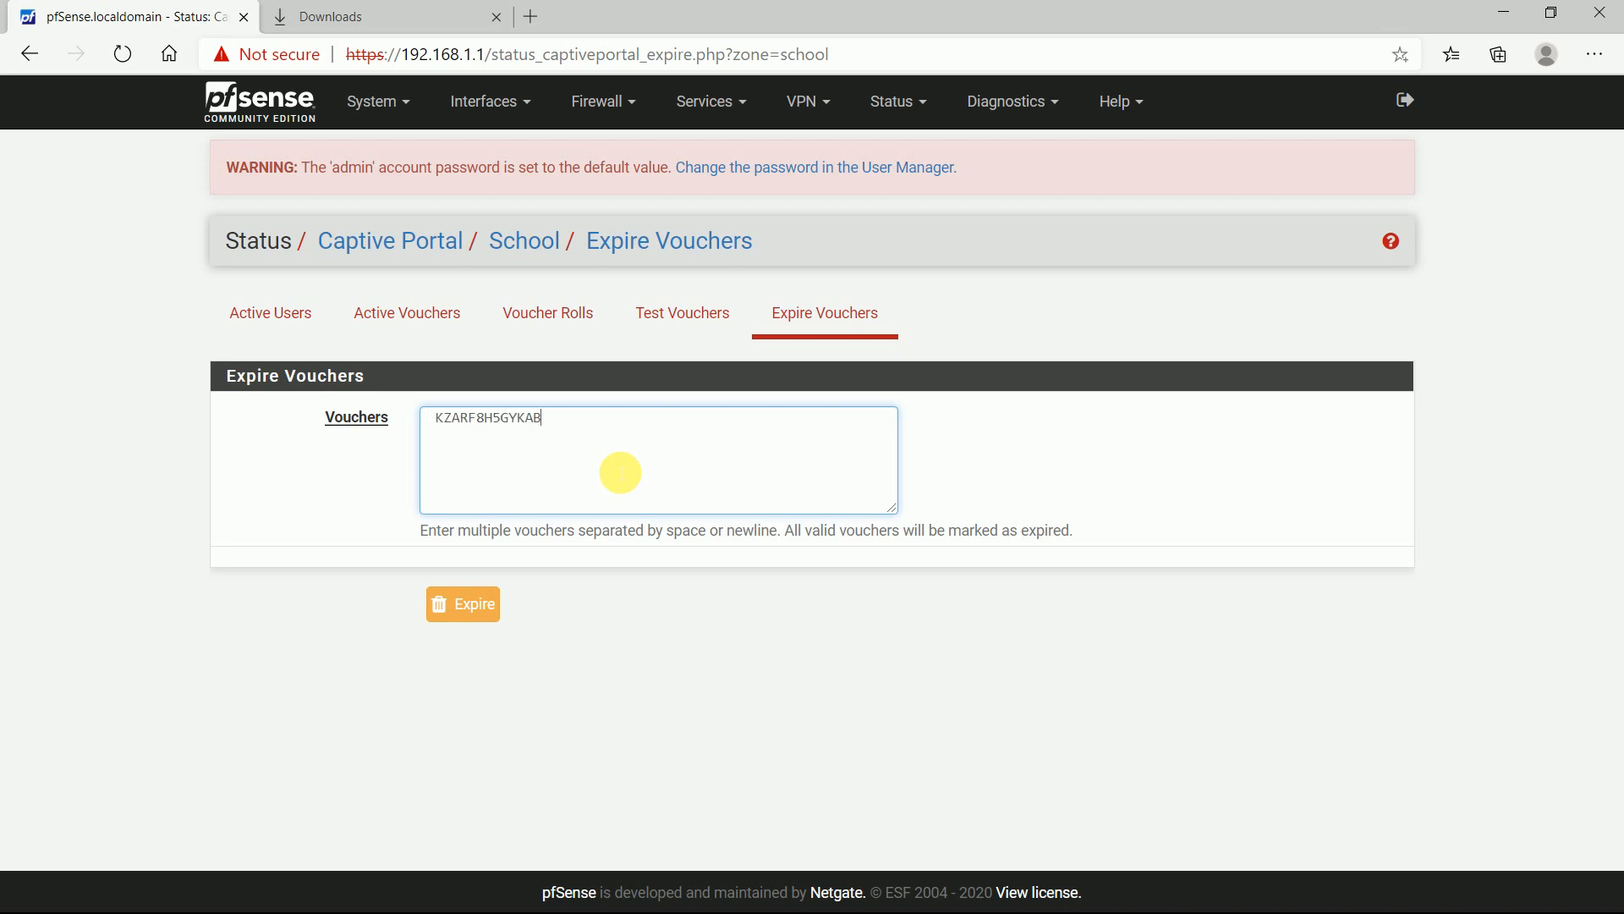
click(468, 609)
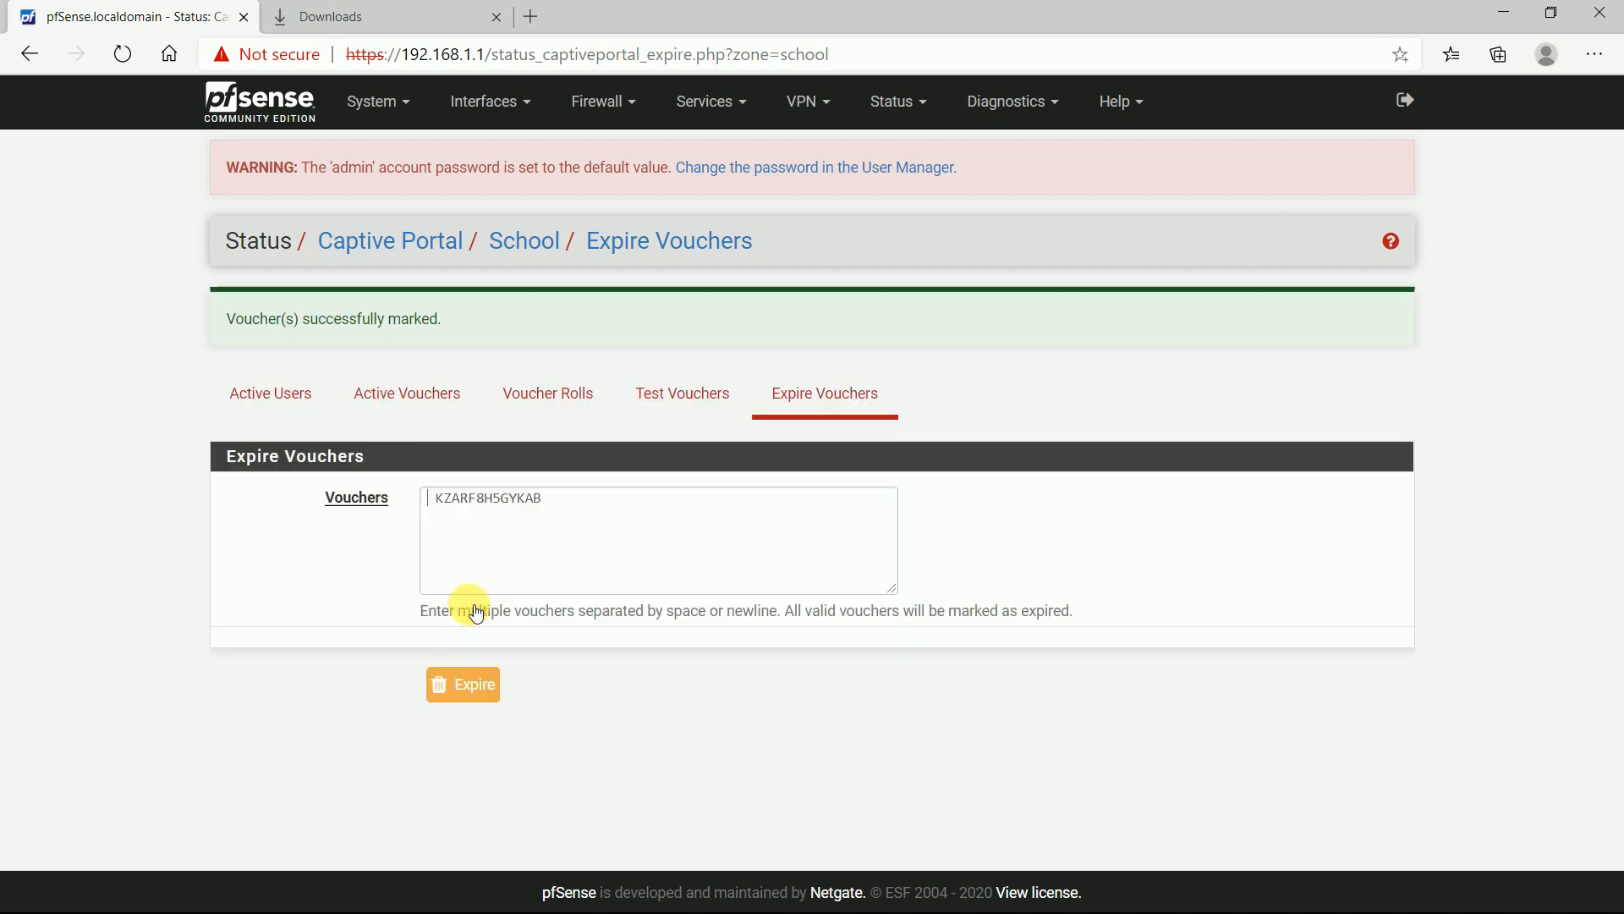
Step: Test the expired voucher code again, and check the School zone's voucher roll usage and active users
click(701, 401)
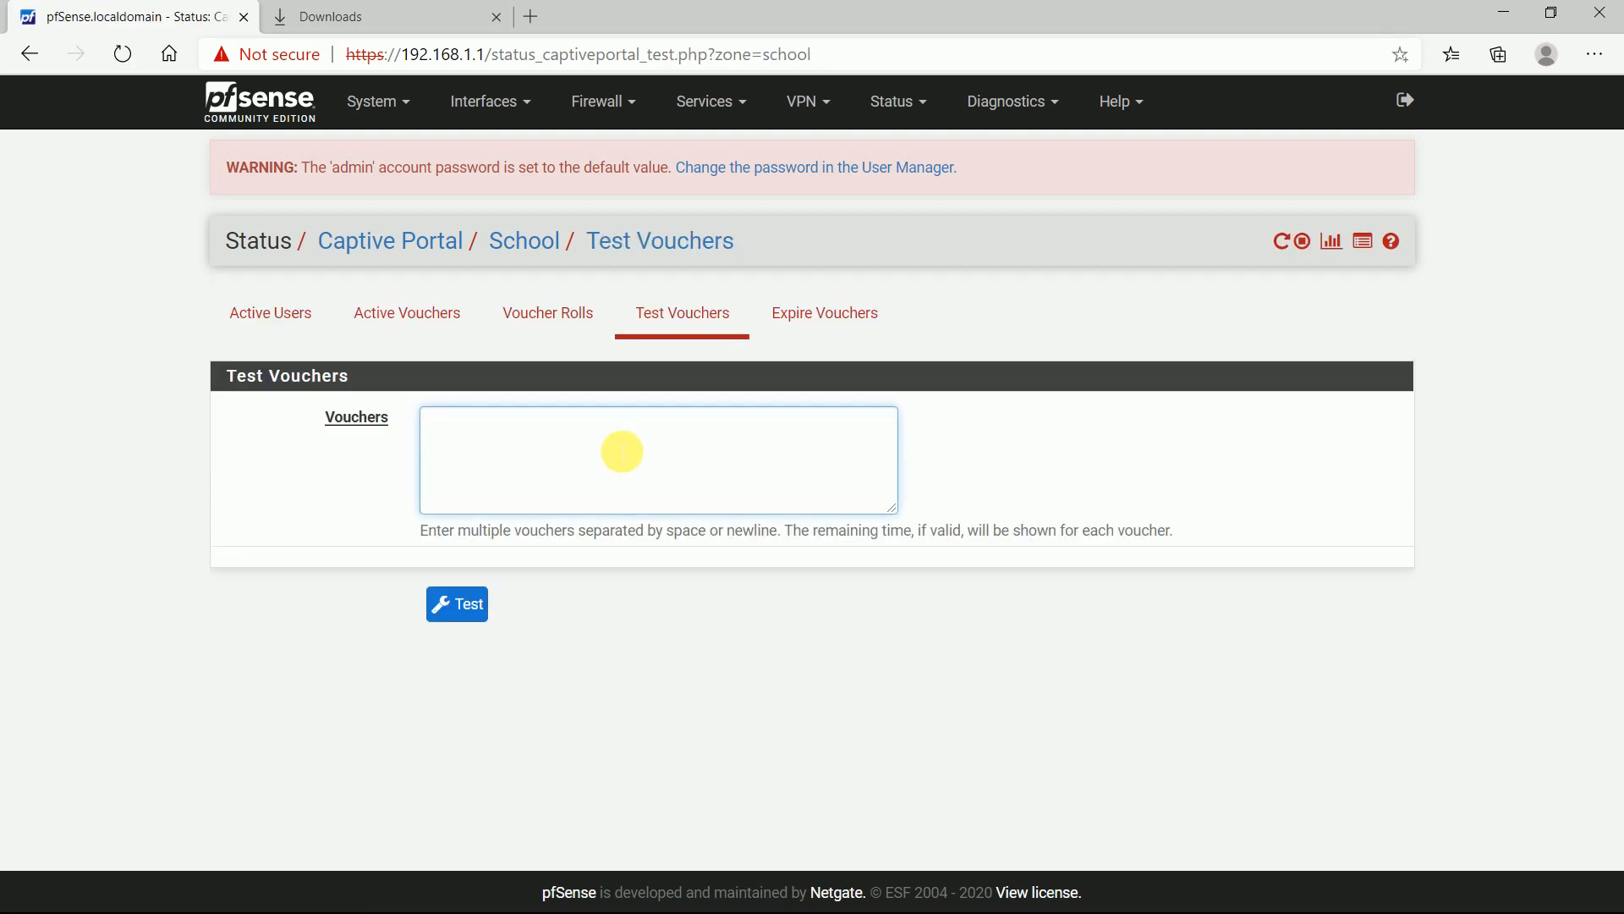
key(ctrl+v)
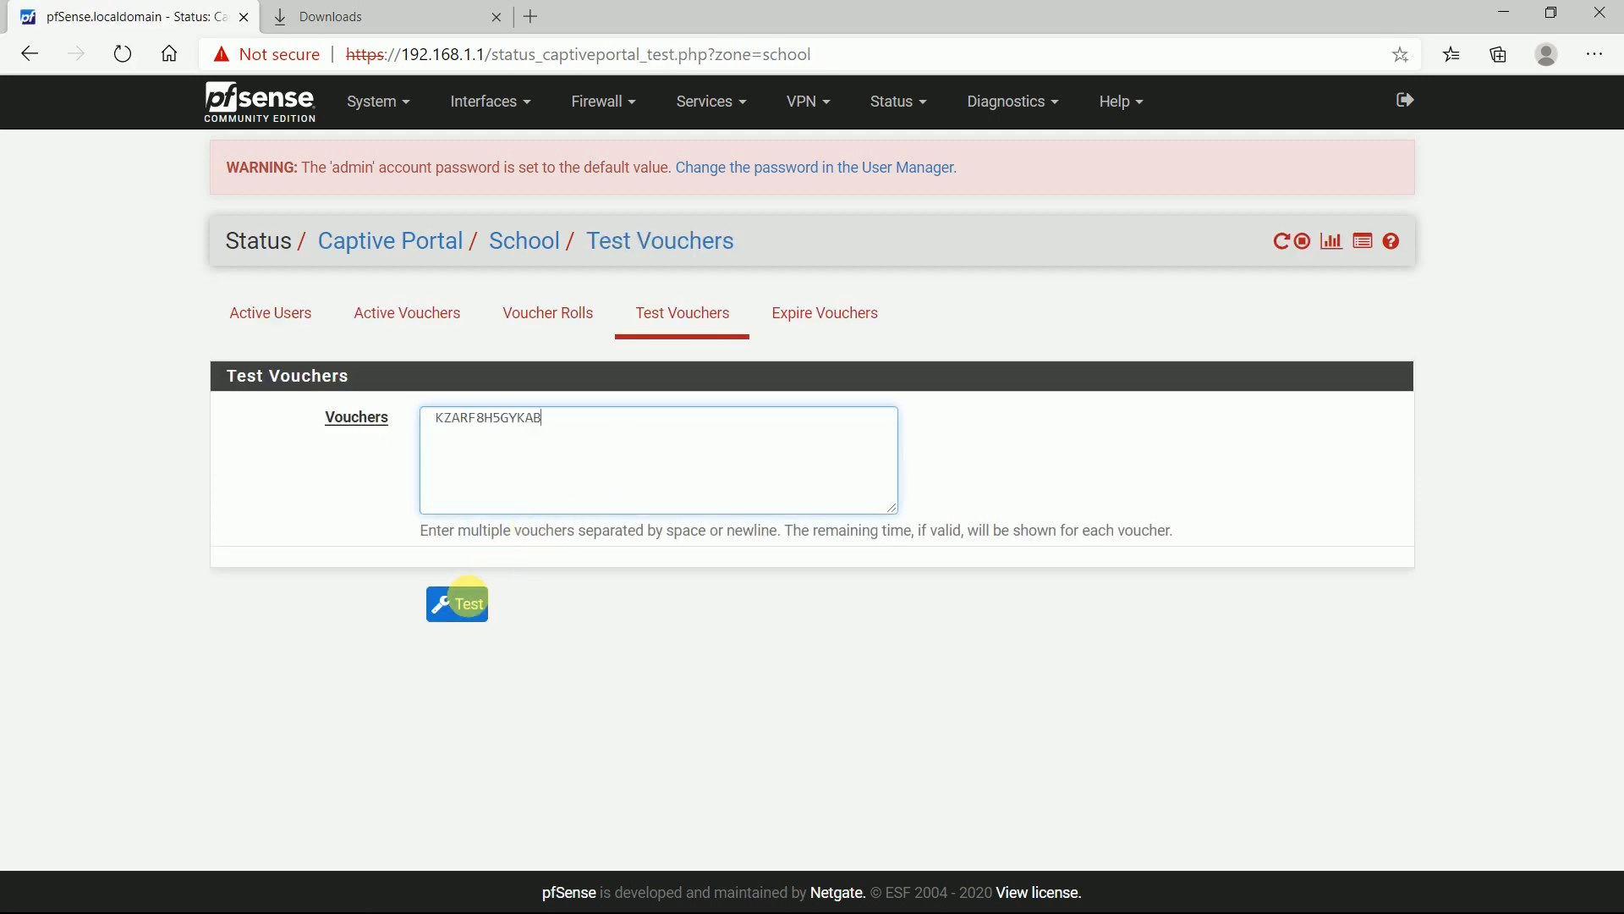
click(470, 615)
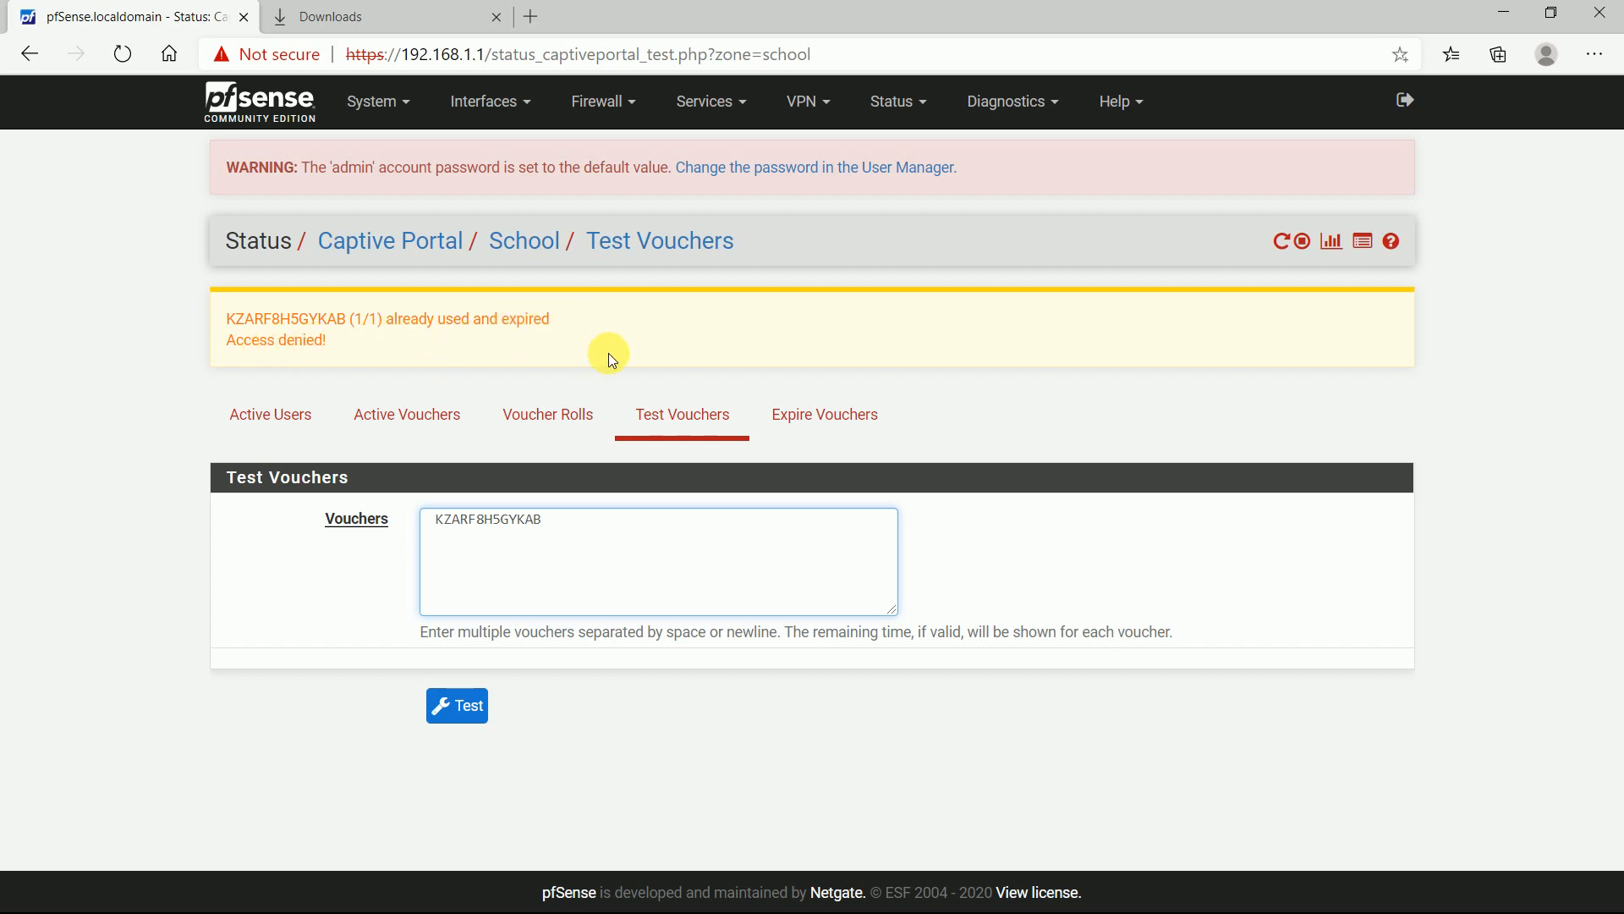
click(556, 435)
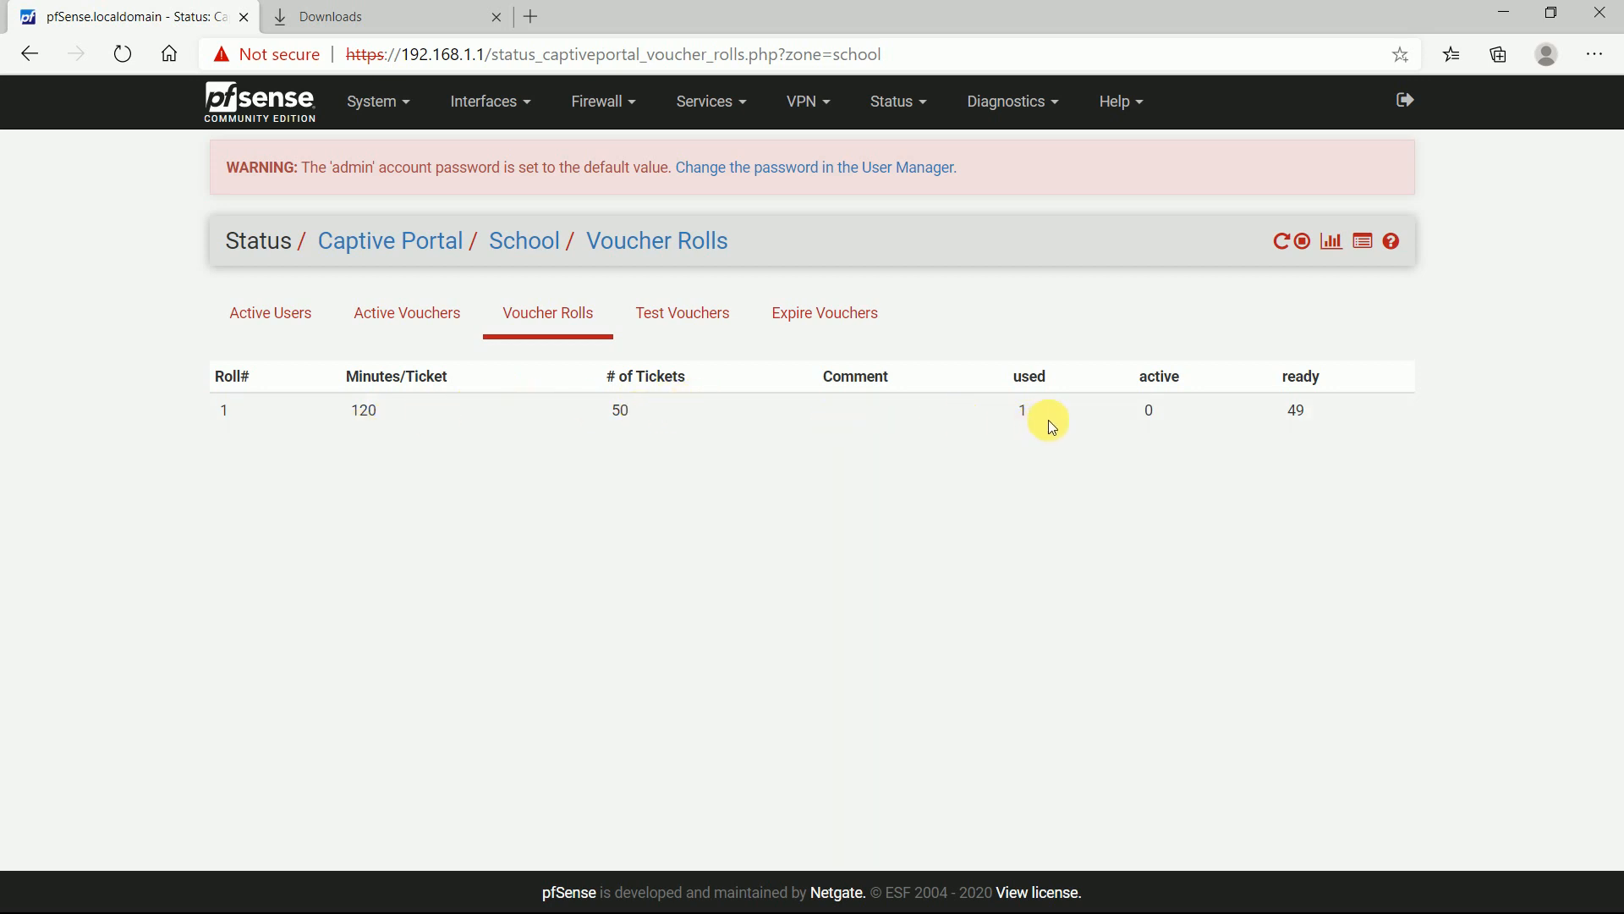
click(255, 337)
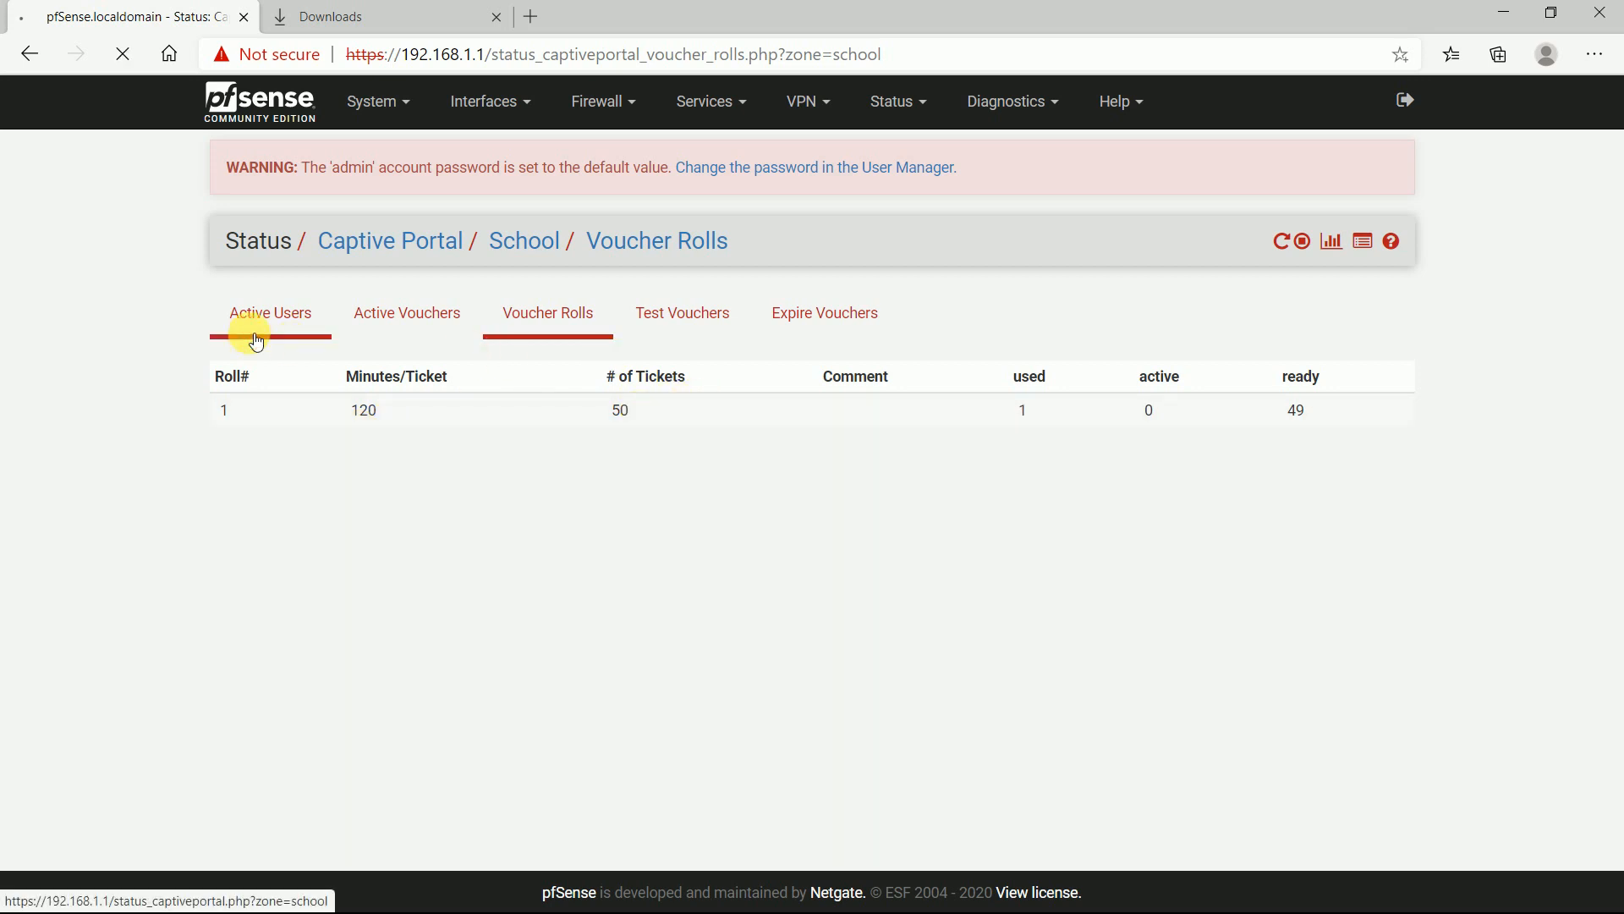